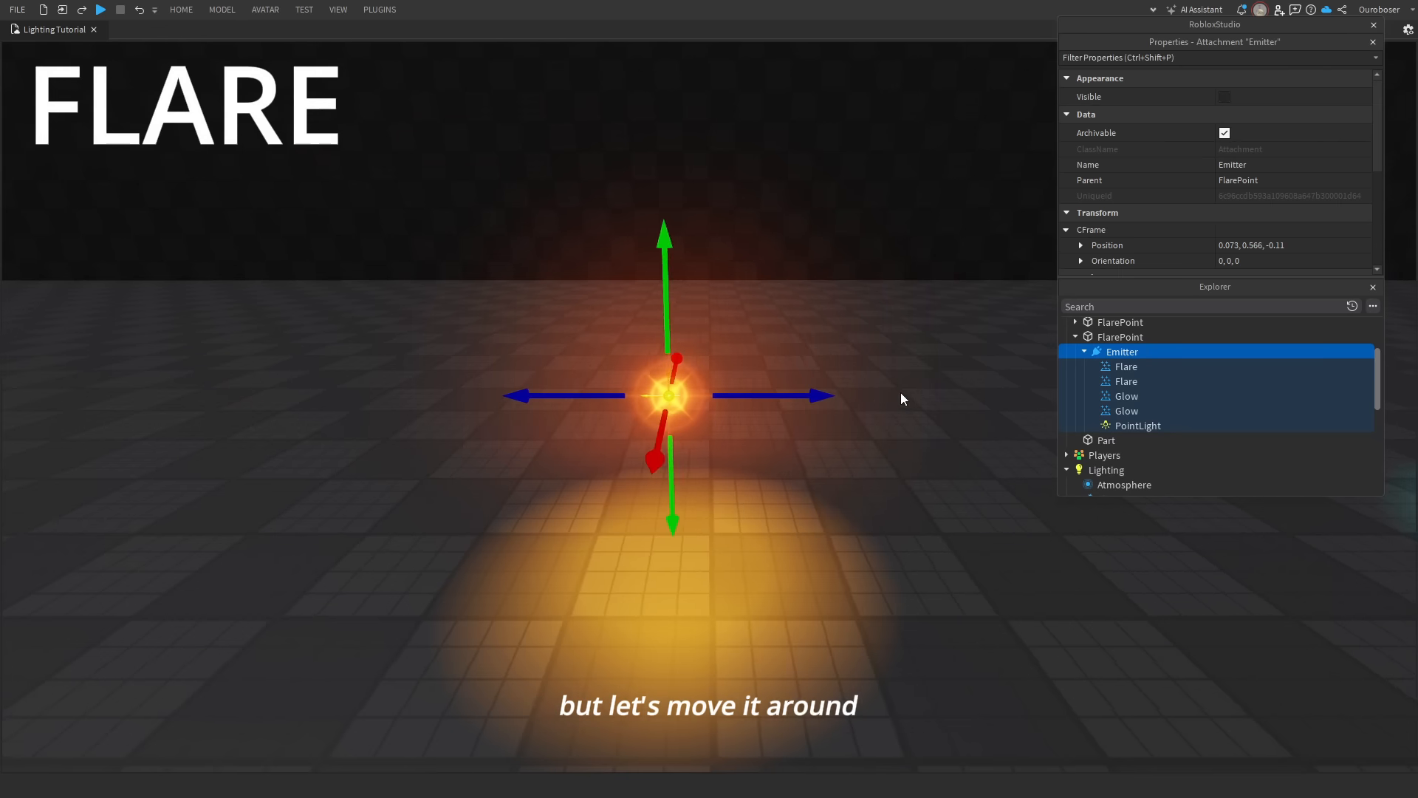
Duplicate the orange flare's Emitter repeatedly along the floor to form an evenly spaced row of five emitters.
{"action": "key", "text": "ctrl+d"}
{"action": "left_click_drag", "start_coordinate": [812, 395], "coordinate": [274, 415]}
{"action": "key", "text": "ctrl+z"}
{"action": "key", "text": "a"}
{"action": "key", "text": "ctrl+d"}
{"action": "key", "text": "ctrl+d"}
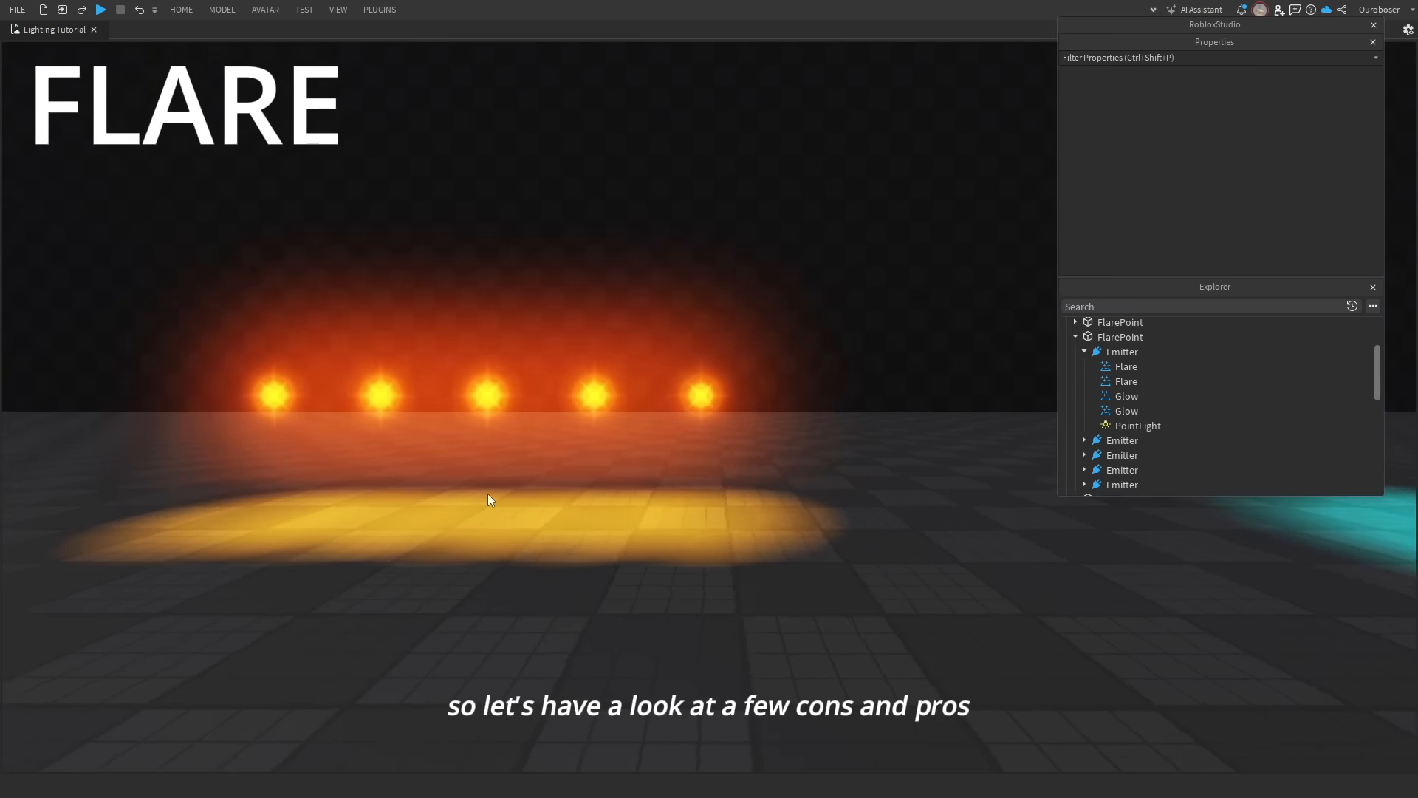
Move the end Emitter about 26 studs away from the rest of the flare row.
{"action": "key", "text": "a"}
{"action": "left_click", "coordinate": [548, 459]}
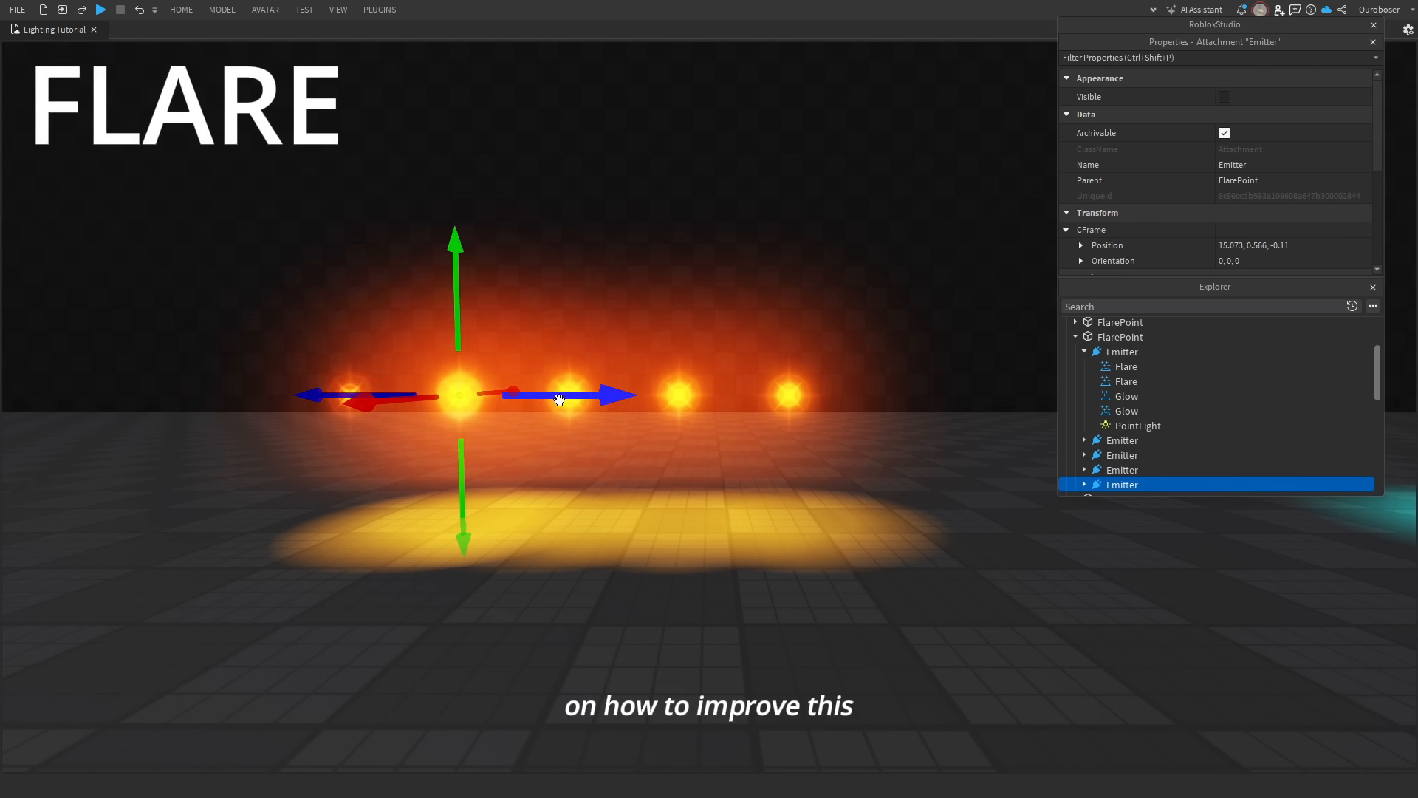
{"action": "left_click_drag", "start_coordinate": [562, 394], "coordinate": [540, 529]}
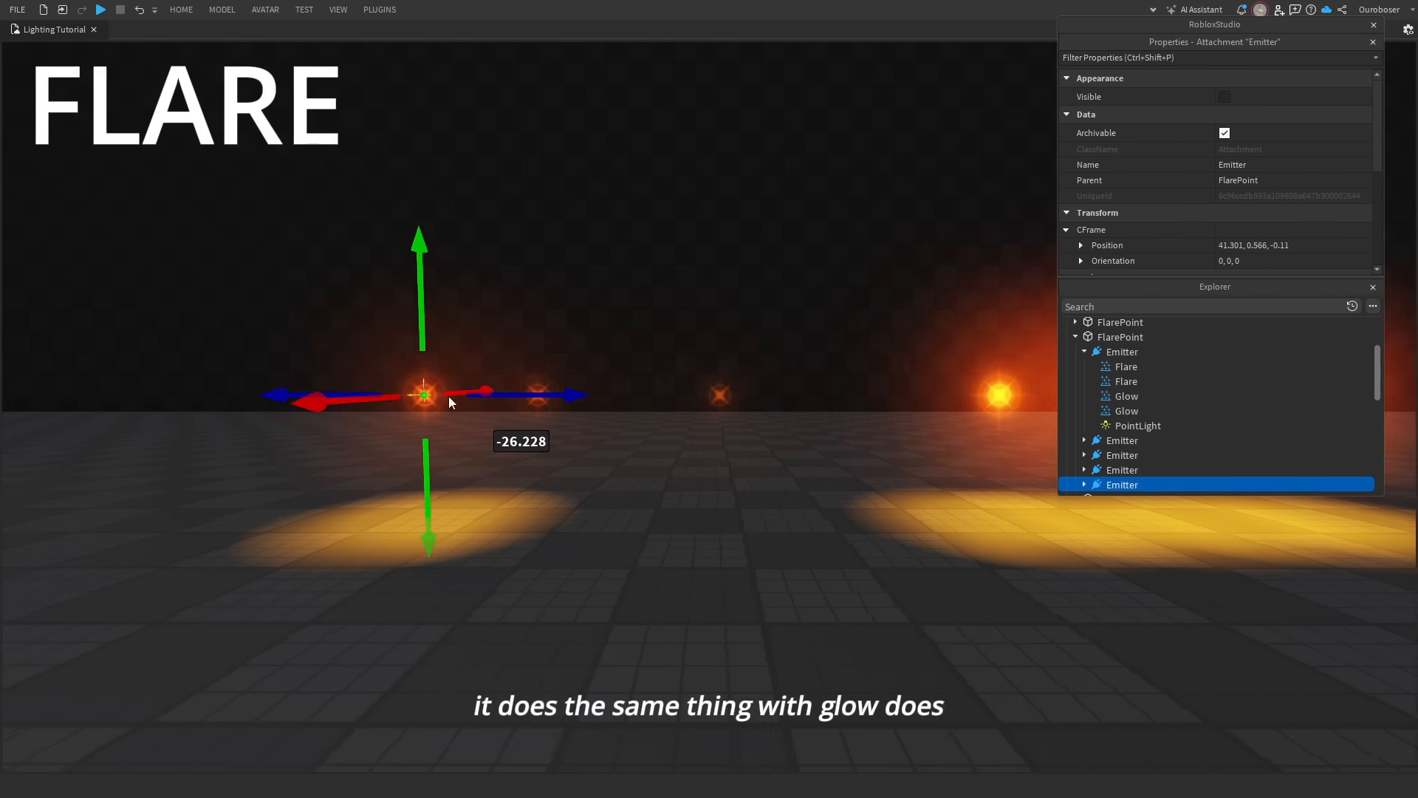
{"action": "scroll", "coordinate": [645, 371], "scroll_direction": "up", "scroll_amount": 5}
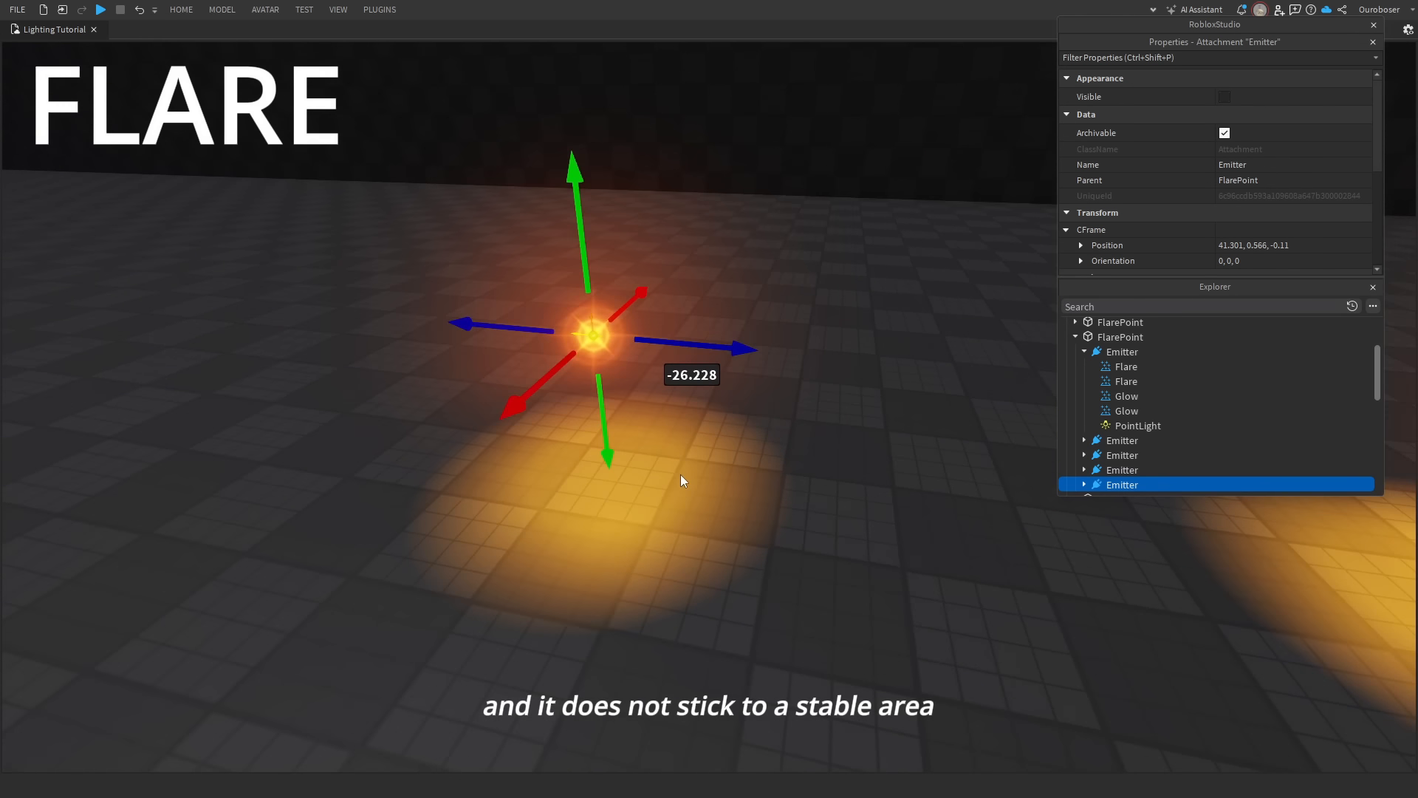
{"action": "left_click", "coordinate": [680, 474]}
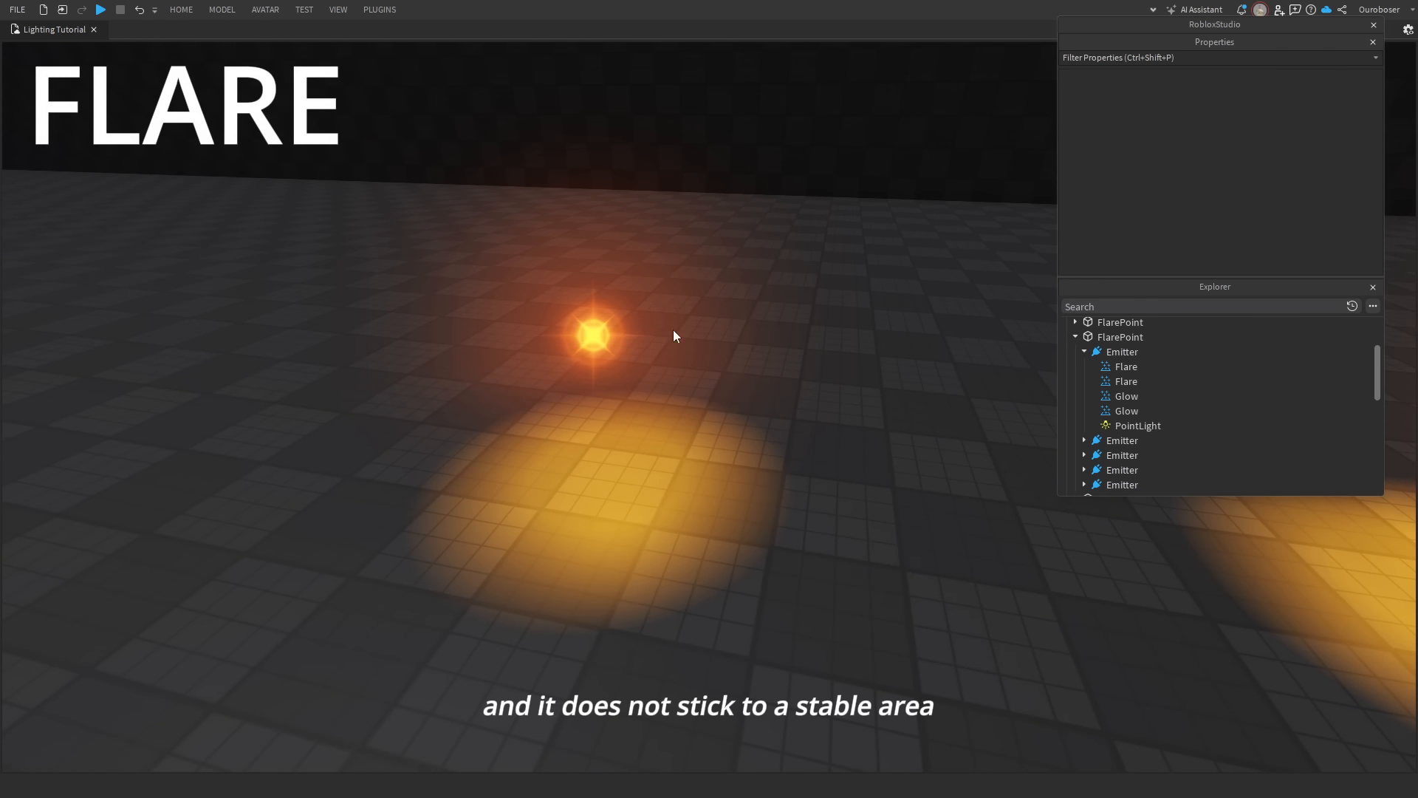
{"action": "scroll", "coordinate": [673, 331], "scroll_direction": "up", "scroll_amount": 1}
Duplicate the isolated Emitter and place the copy about 29 studs away along the Z axis.
{"action": "left_click", "coordinate": [1120, 484]}
{"action": "right_click_drag", "start_coordinate": [866, 482], "coordinate": [744, 490]}
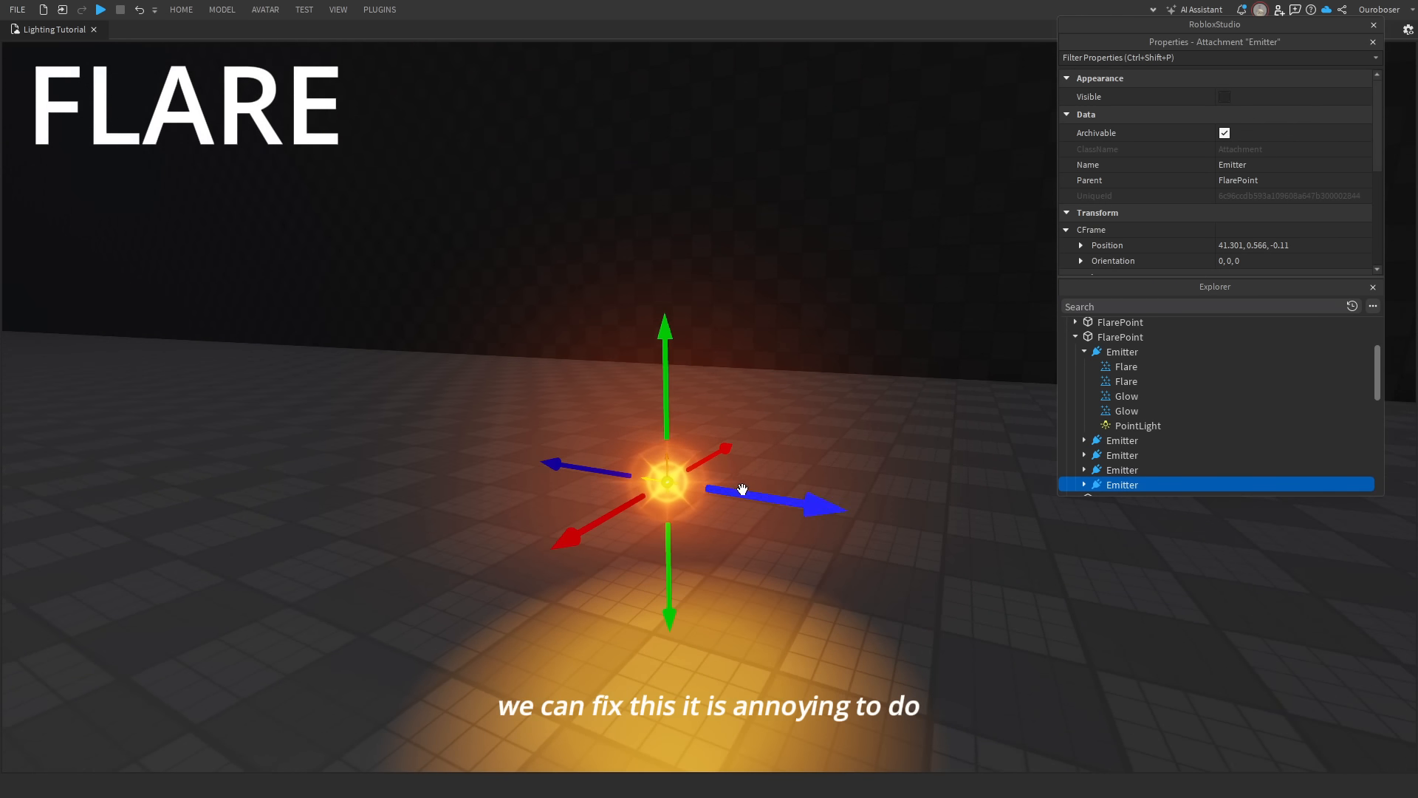
{"action": "left_click_drag", "start_coordinate": [744, 490], "coordinate": [772, 507]}
{"action": "right_click_drag", "start_coordinate": [772, 507], "coordinate": [768, 505]}
{"action": "key", "text": "d"}
{"action": "key", "text": "ctrl+d"}
{"action": "key", "text": "a"}
{"action": "left_click_drag", "start_coordinate": [709, 434], "coordinate": [443, 443]}
{"action": "left_click", "coordinate": [884, 528]}
{"action": "key", "text": "a"}
{"action": "scroll", "coordinate": [1102, 459], "scroll_direction": "down", "scroll_amount": 1}
Delete the Flare and Glow particles from the copied Emitter and place a duplicate Emitter 5 studs above it.
{"action": "left_click", "coordinate": [1082, 397]}
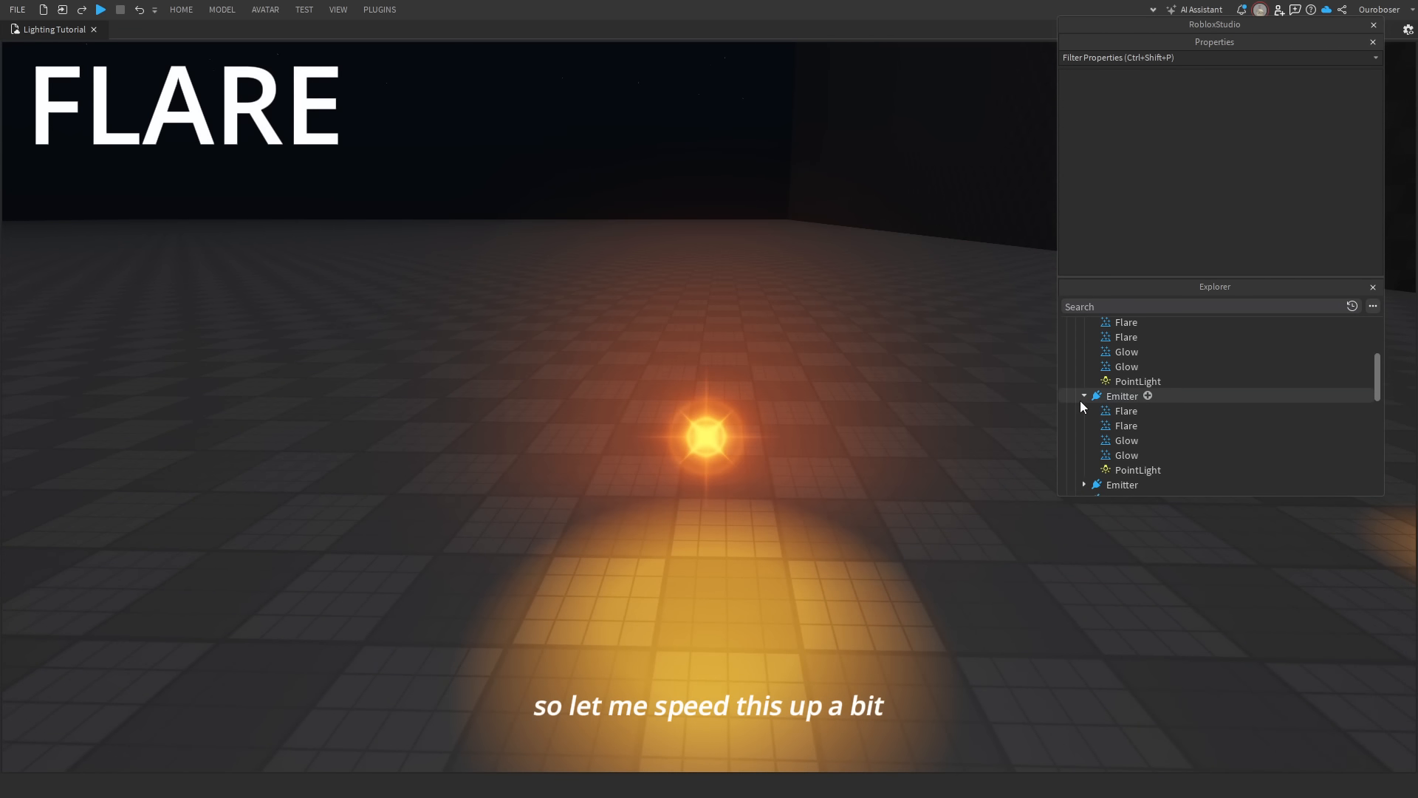
{"action": "left_click", "coordinate": [1108, 410]}
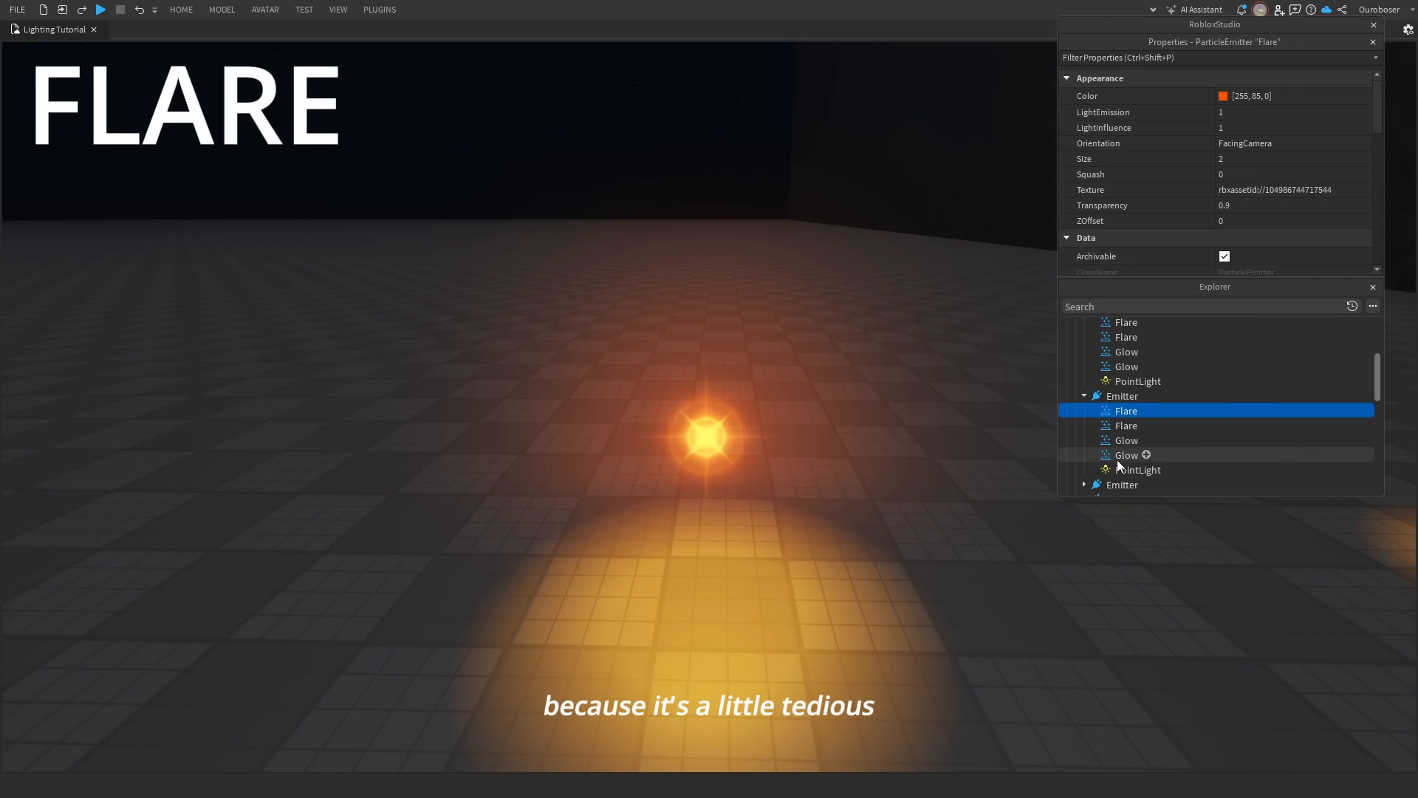
{"action": "left_click", "coordinate": [1085, 396]}
{"action": "left_click", "coordinate": [1101, 411]}
{"action": "left_click", "coordinate": [1101, 397]}
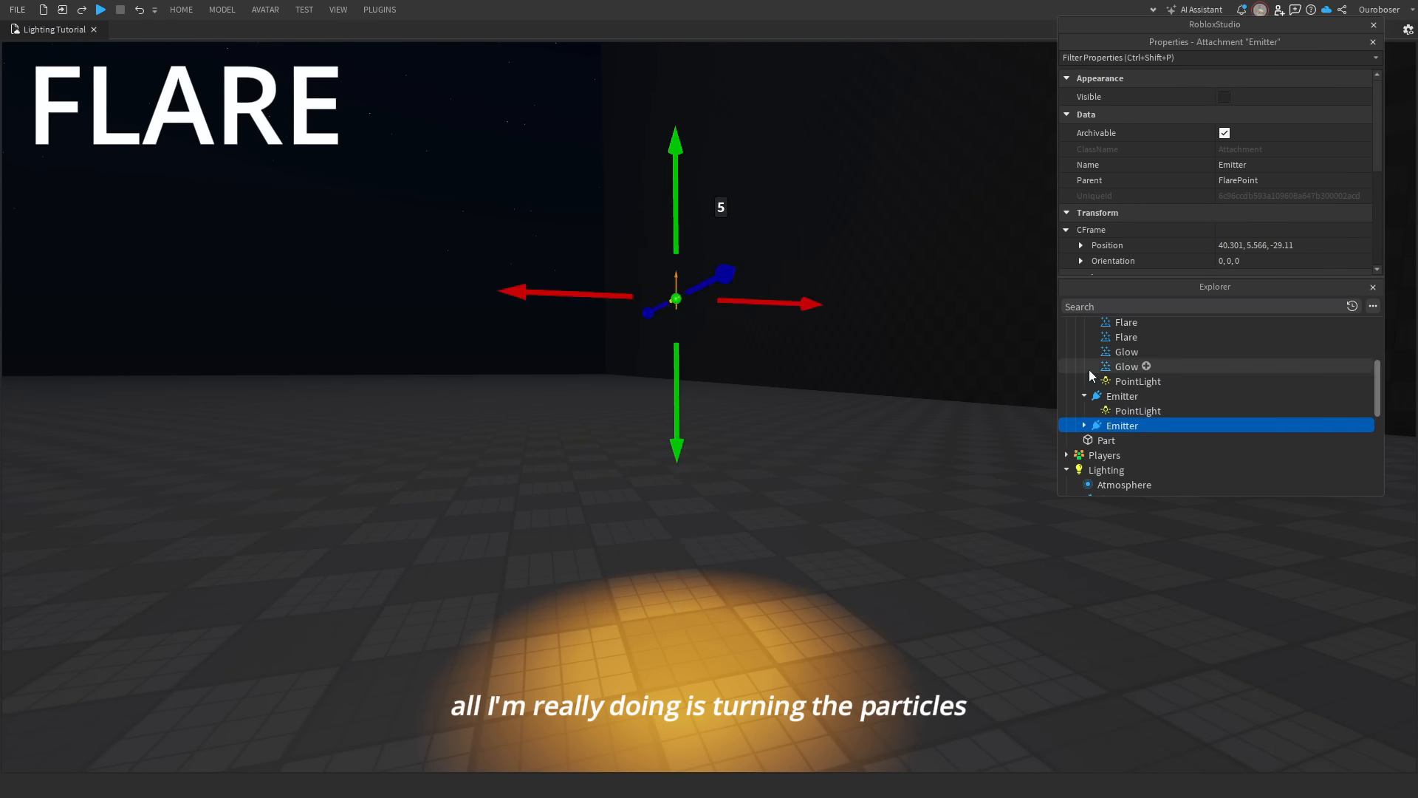
Link the FlarePoint's Beam to the two Emitters through Attachment0 and Attachment1, and rotate both emitters 90 degrees.
{"action": "left_click", "coordinate": [1118, 411]}
{"action": "scroll", "coordinate": [1124, 387], "scroll_direction": "up", "scroll_amount": 5}
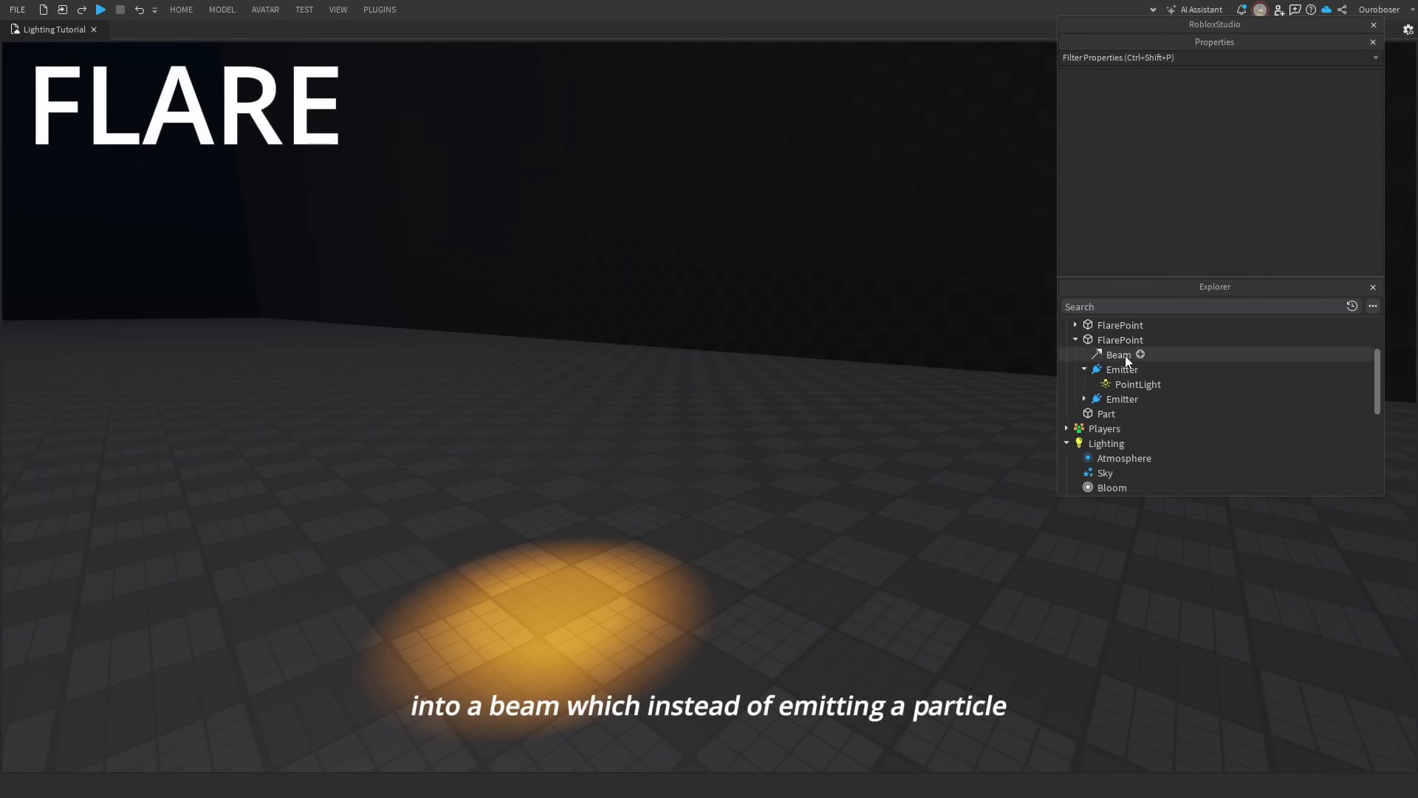
{"action": "left_click", "coordinate": [1255, 231]}
{"action": "left_click", "coordinate": [1122, 369]}
{"action": "left_click", "coordinate": [1122, 399]}
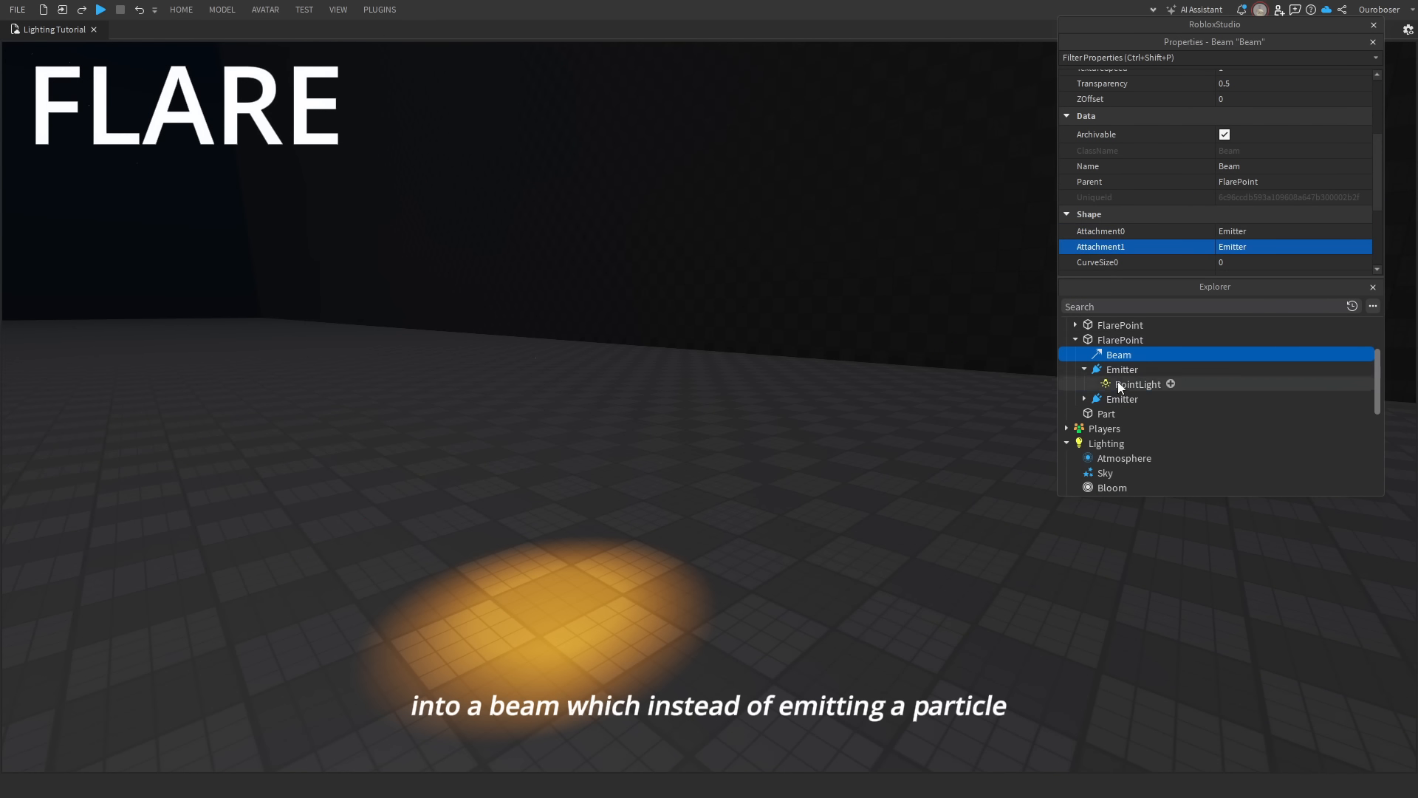
{"action": "left_click", "coordinate": [1122, 369]}
{"action": "left_click", "coordinate": [1122, 399]}
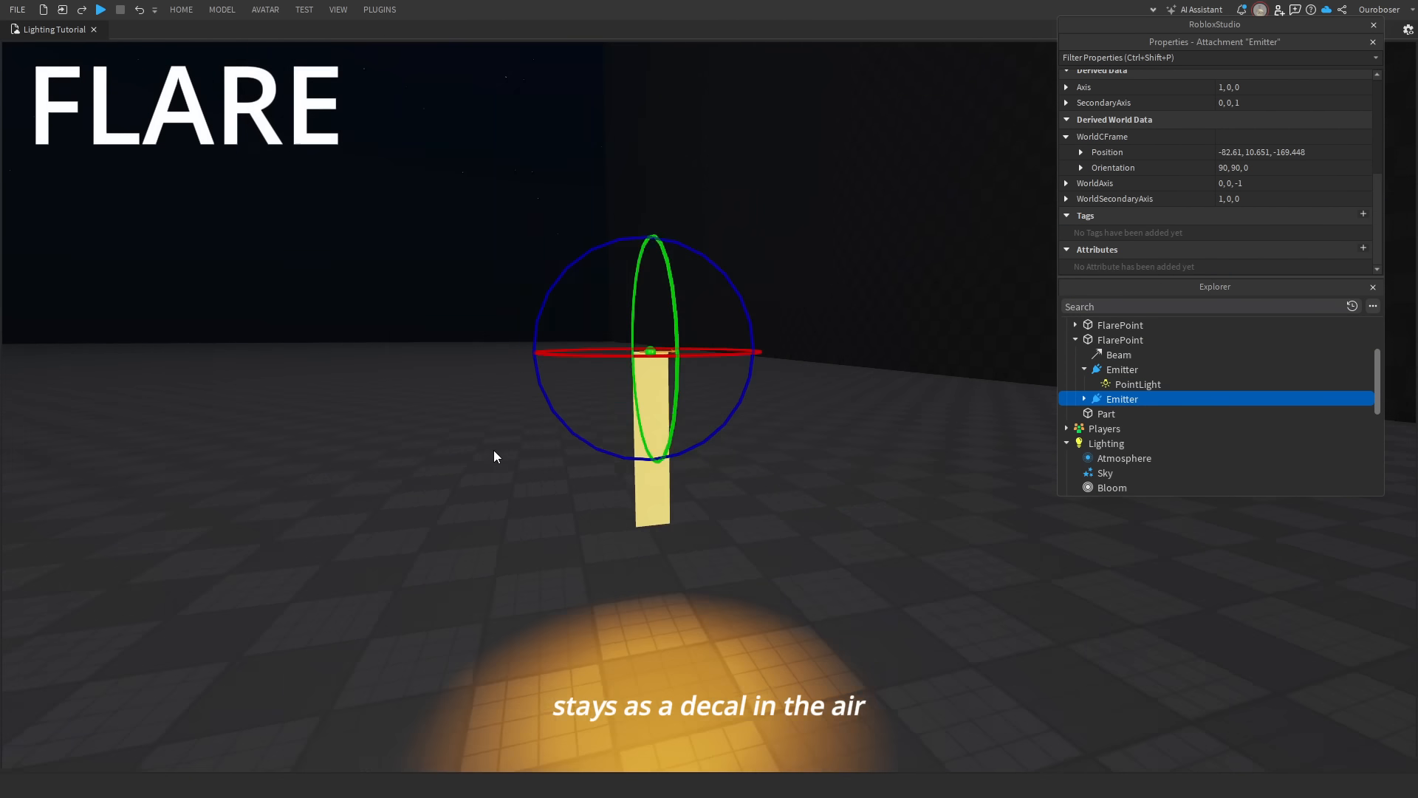
Set the Beam's Width1 to 5.
{"action": "left_click", "coordinate": [1119, 354]}
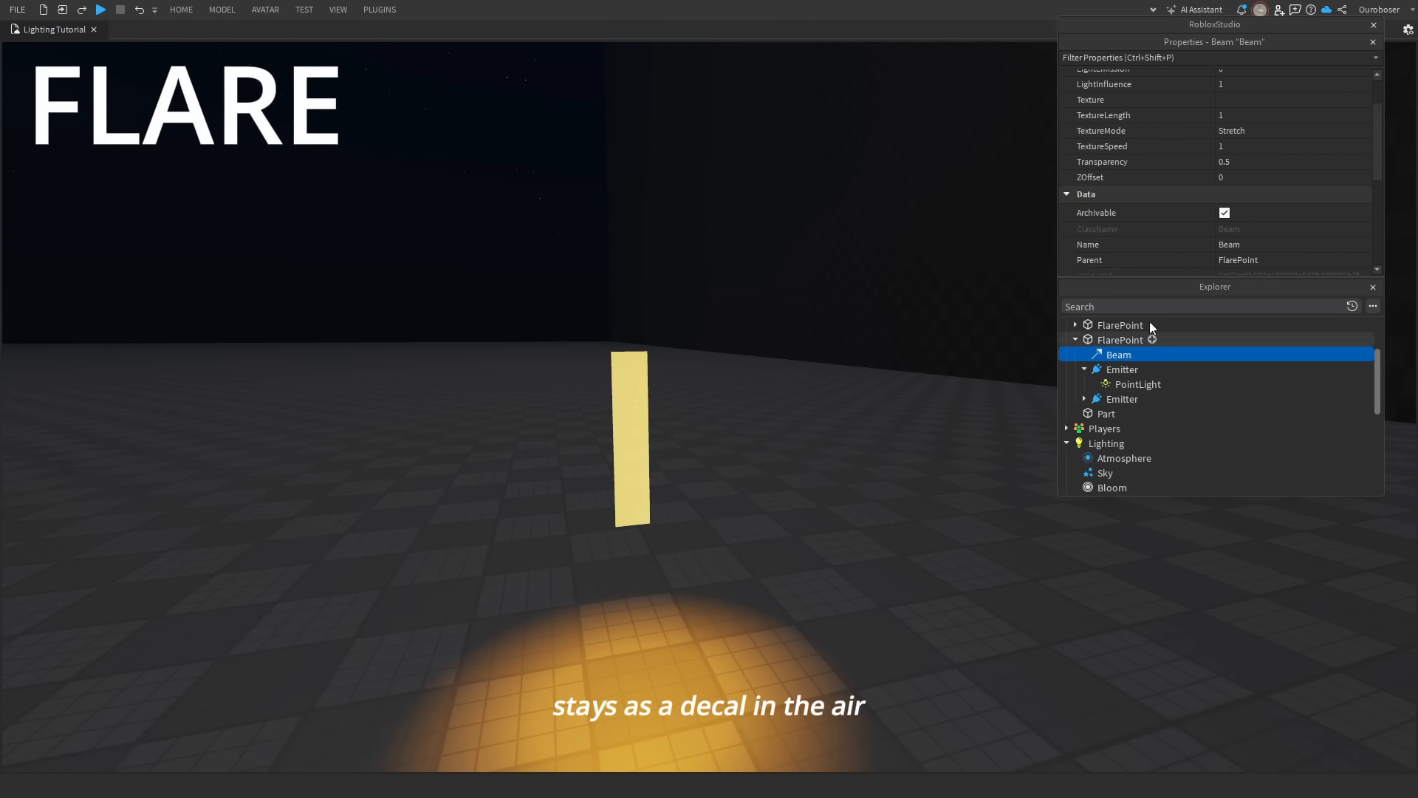
{"action": "left_click", "coordinate": [1256, 198]}
{"action": "type", "text": "5"}
{"action": "key", "text": "Return"}
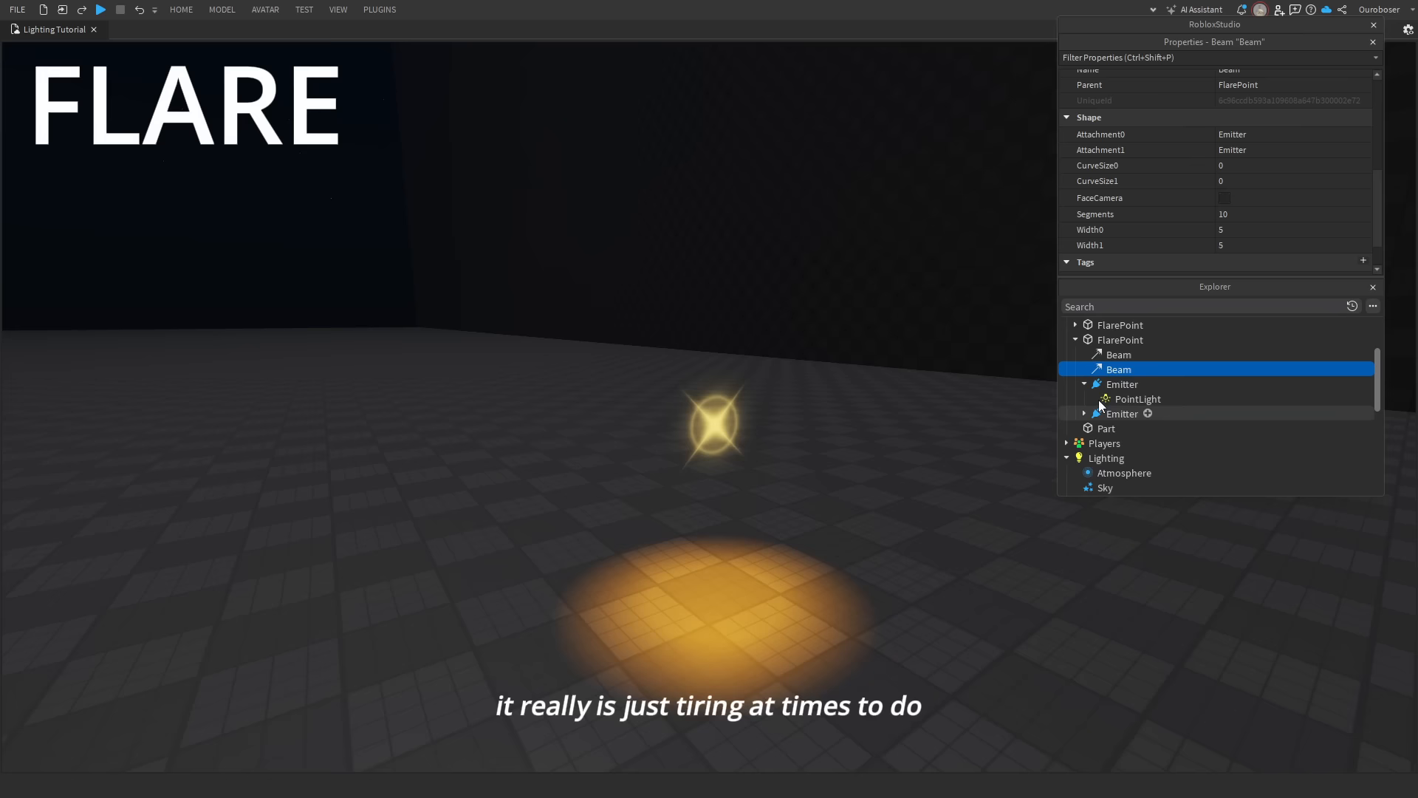
Enable FaceCamera on the second Beam.
{"action": "left_click", "coordinate": [1224, 194]}
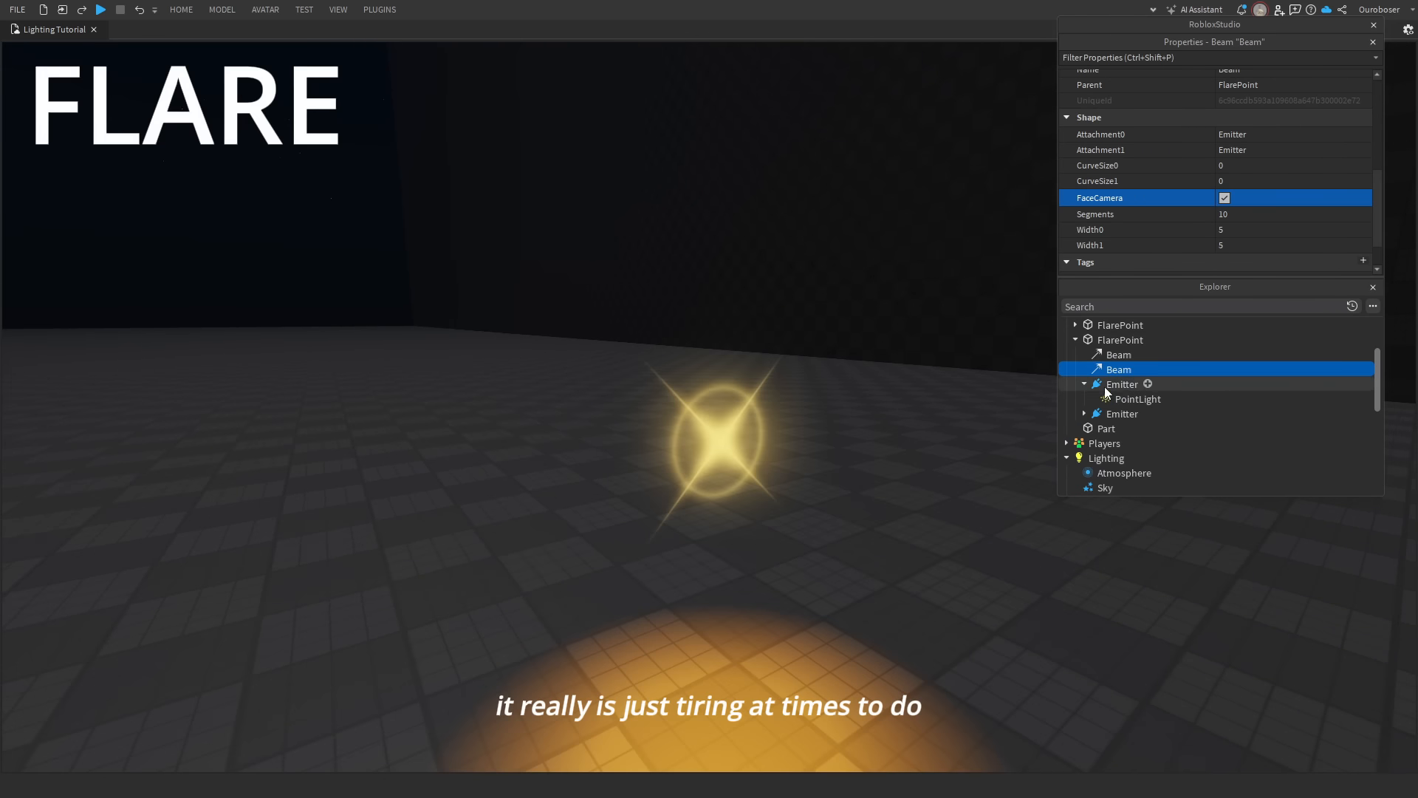
{"action": "left_click_drag", "start_coordinate": [953, 348], "coordinate": [918, 363]}
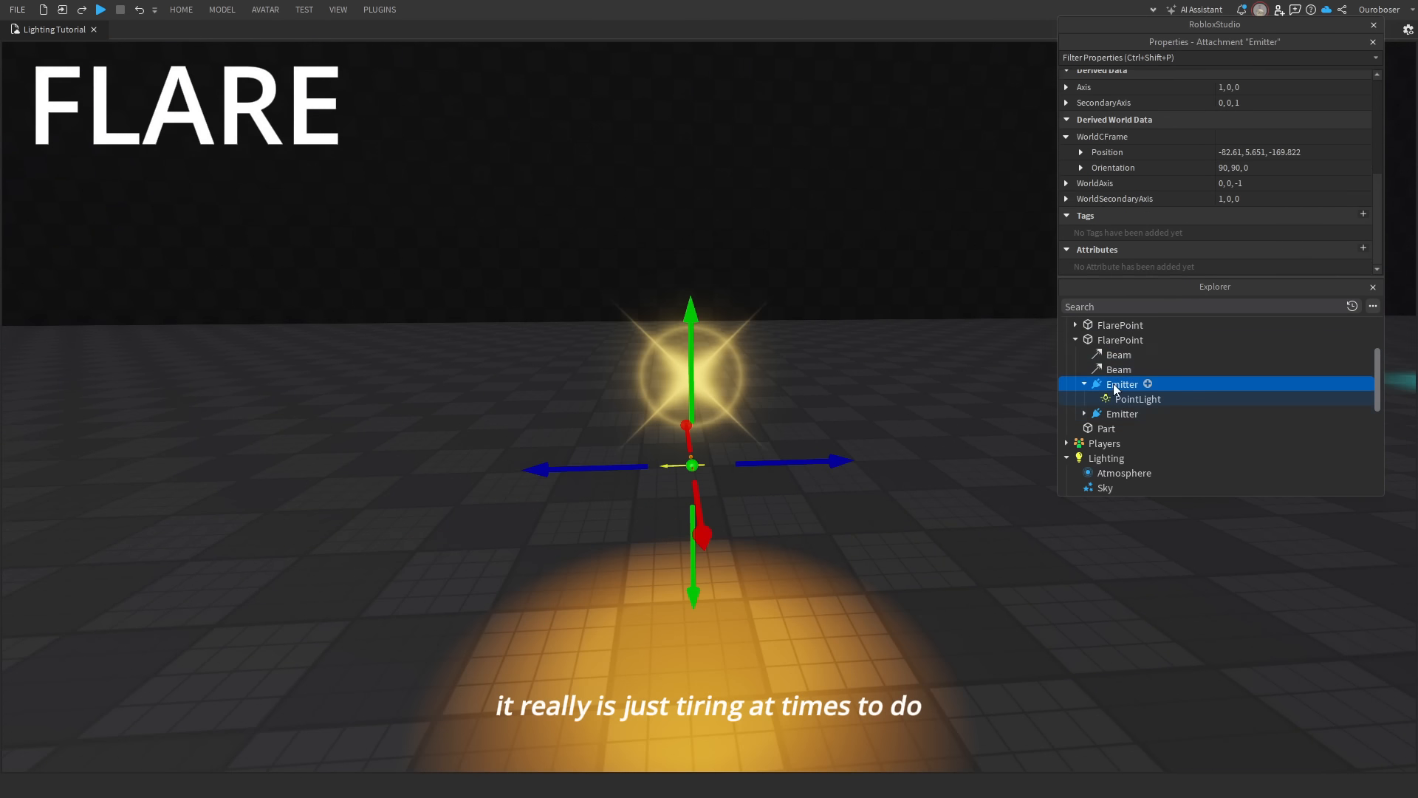
{"action": "left_click", "coordinate": [1114, 384]}
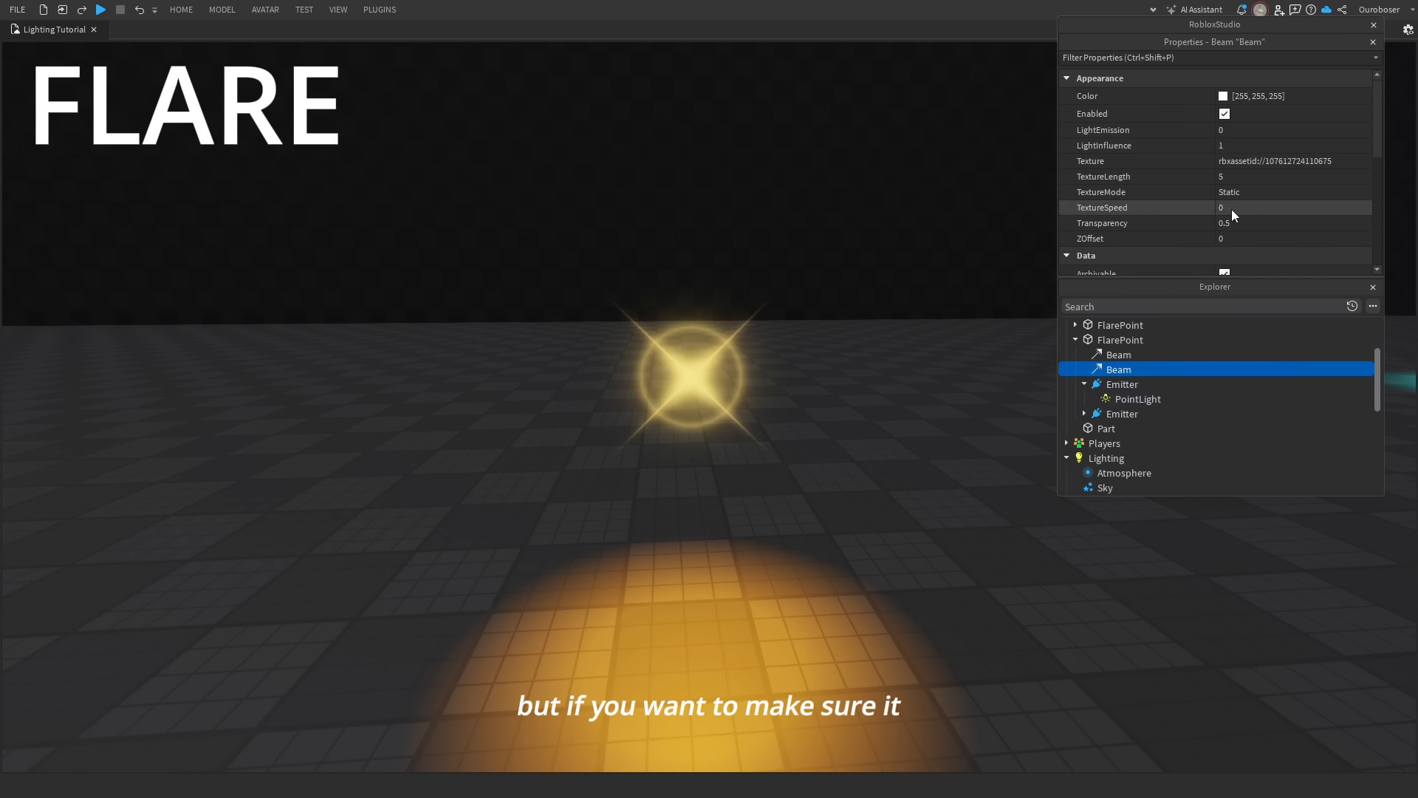
Set the second Beam's LightEmission to 1 and open its Attachment1 for reassignment.
{"action": "left_click", "coordinate": [1230, 130]}
{"action": "type", "text": "1"}
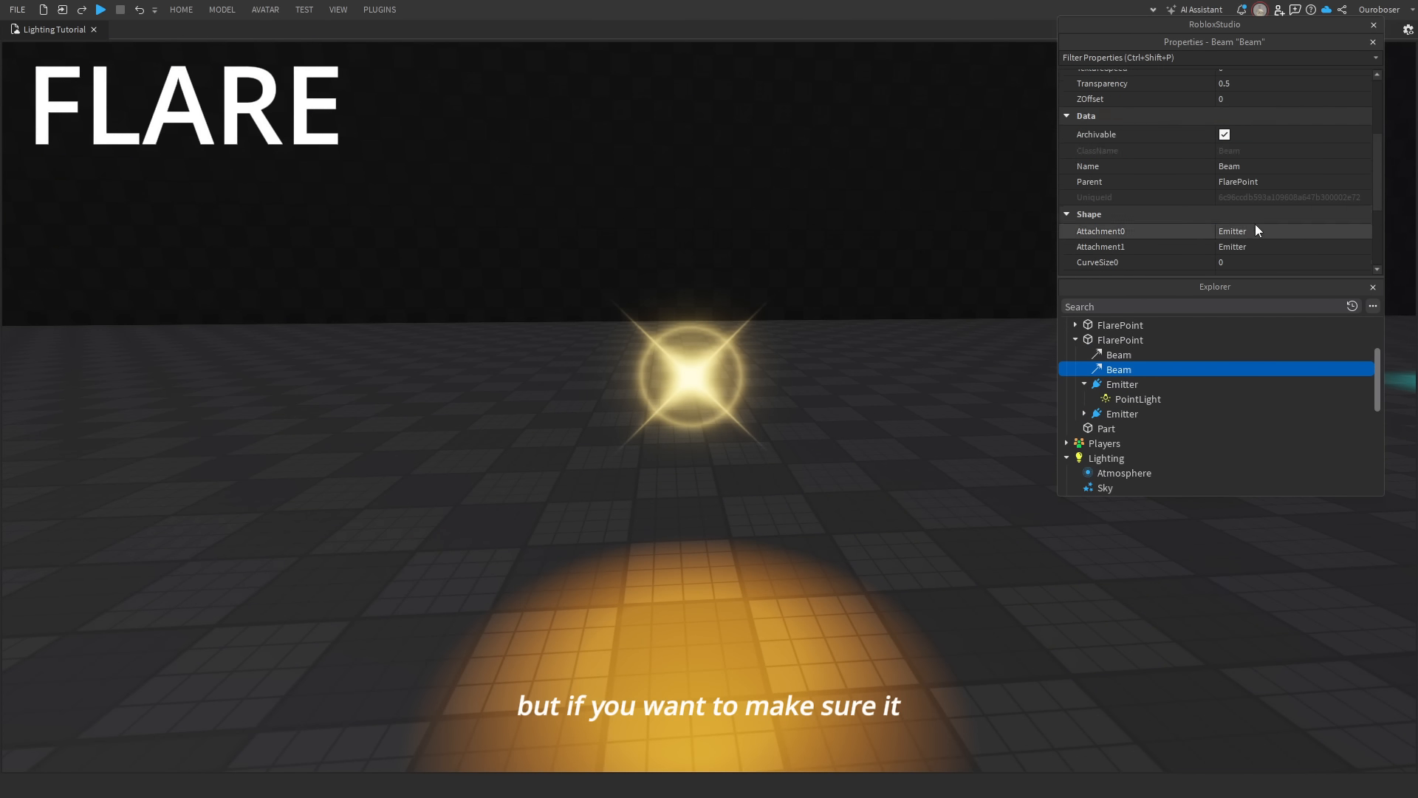
{"action": "scroll", "coordinate": [1253, 227], "scroll_direction": "down", "scroll_amount": 2}
{"action": "left_click", "coordinate": [1252, 248]}
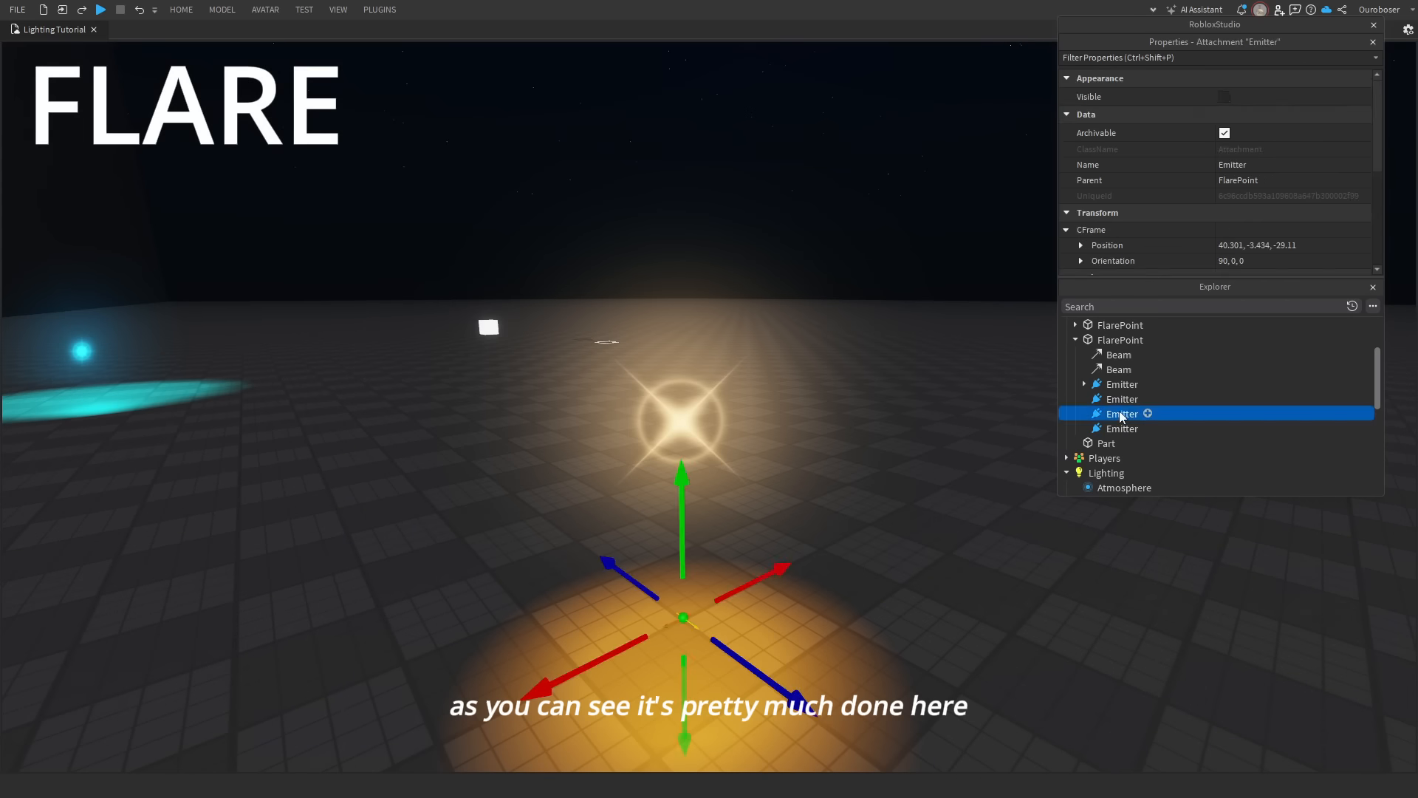
Set the second Beam's Width0 and Width1 to 16.
{"action": "left_click", "coordinate": [1118, 370]}
{"action": "left_click", "coordinate": [1259, 183]}
{"action": "type", "text": "20"}
{"action": "key", "text": "Return"}
{"action": "left_click", "coordinate": [1238, 184]}
{"action": "type", "text": "16"}
{"action": "key", "text": "Return"}
{"action": "left_click", "coordinate": [1268, 200]}
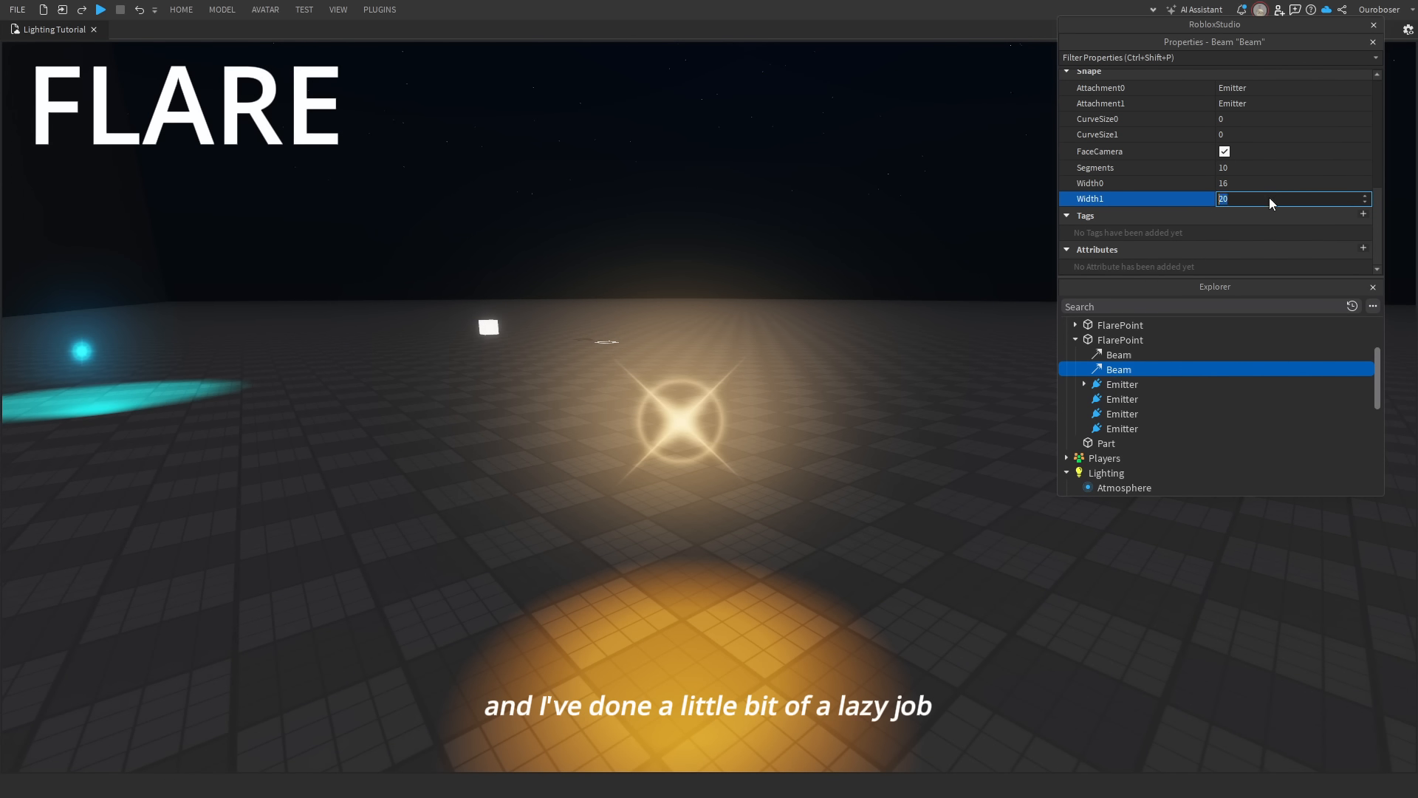
{"action": "type", "text": "16"}
{"action": "key", "text": "Return"}
Lower the last Emitter, the upper end of the glow beam, slightly.
{"action": "left_click", "coordinate": [1106, 415]}
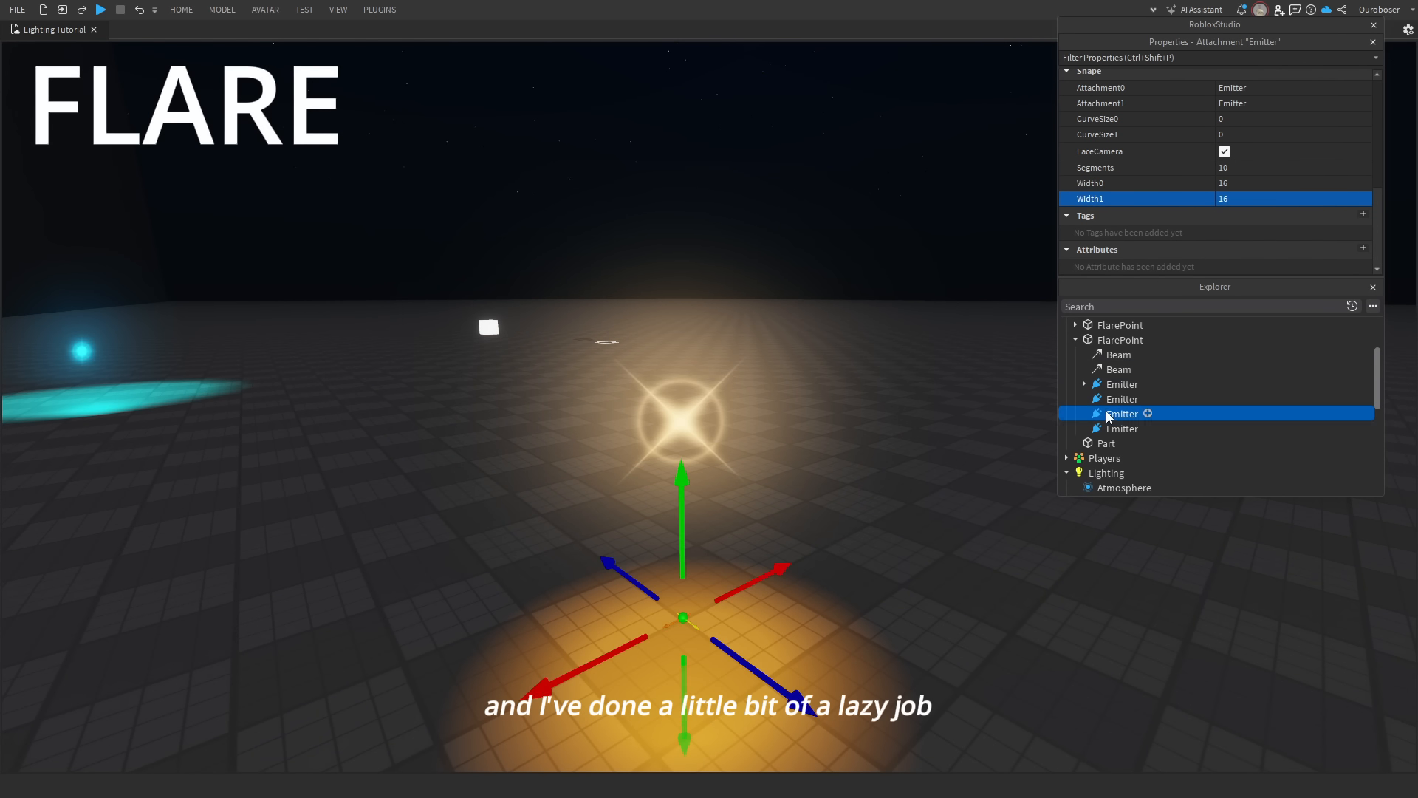
{"action": "left_click", "coordinate": [1117, 428]}
{"action": "left_click_drag", "start_coordinate": [681, 255], "coordinate": [687, 307]}
Open the second Beam's TextureLength for editing.
{"action": "left_click", "coordinate": [1113, 369]}
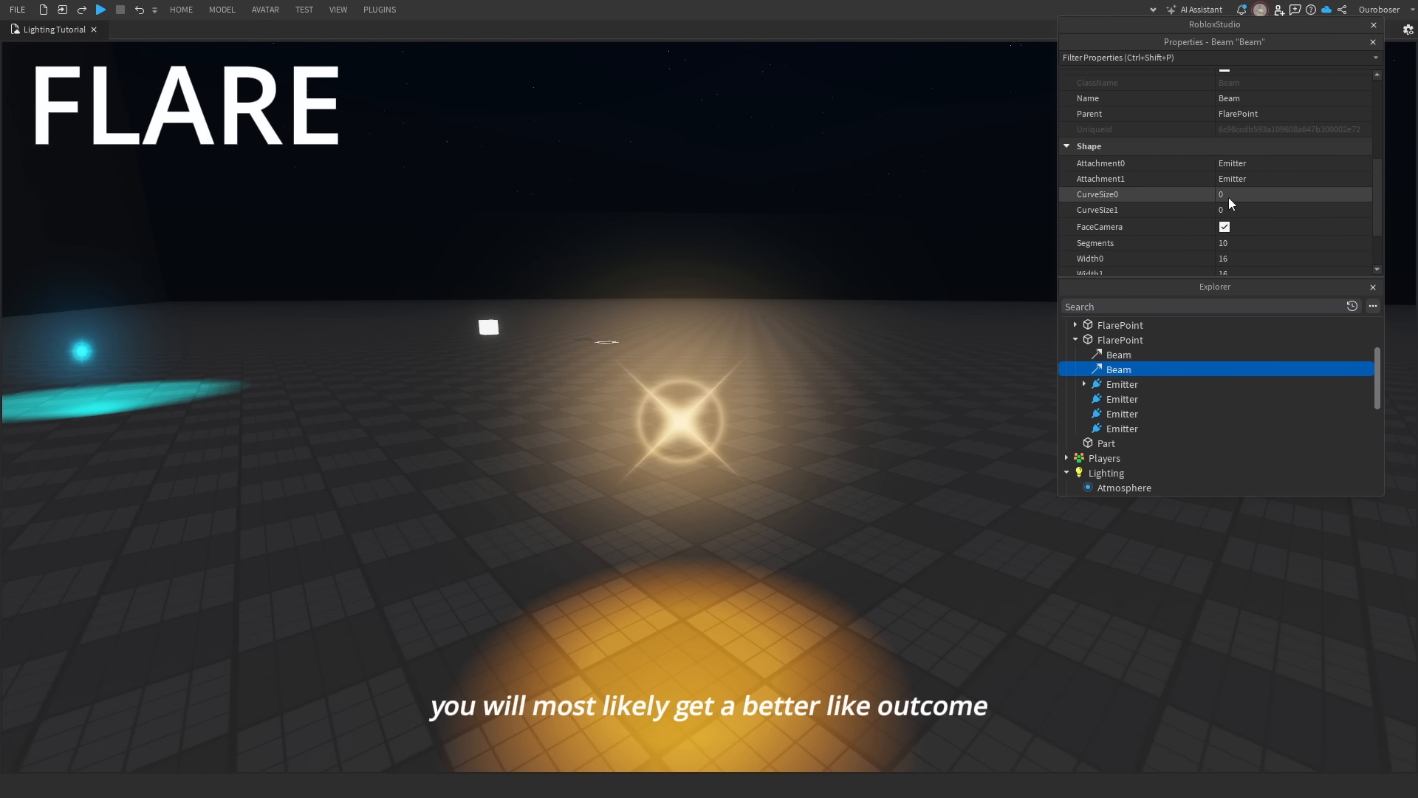
{"action": "scroll", "coordinate": [1241, 192], "scroll_direction": "up", "scroll_amount": 5}
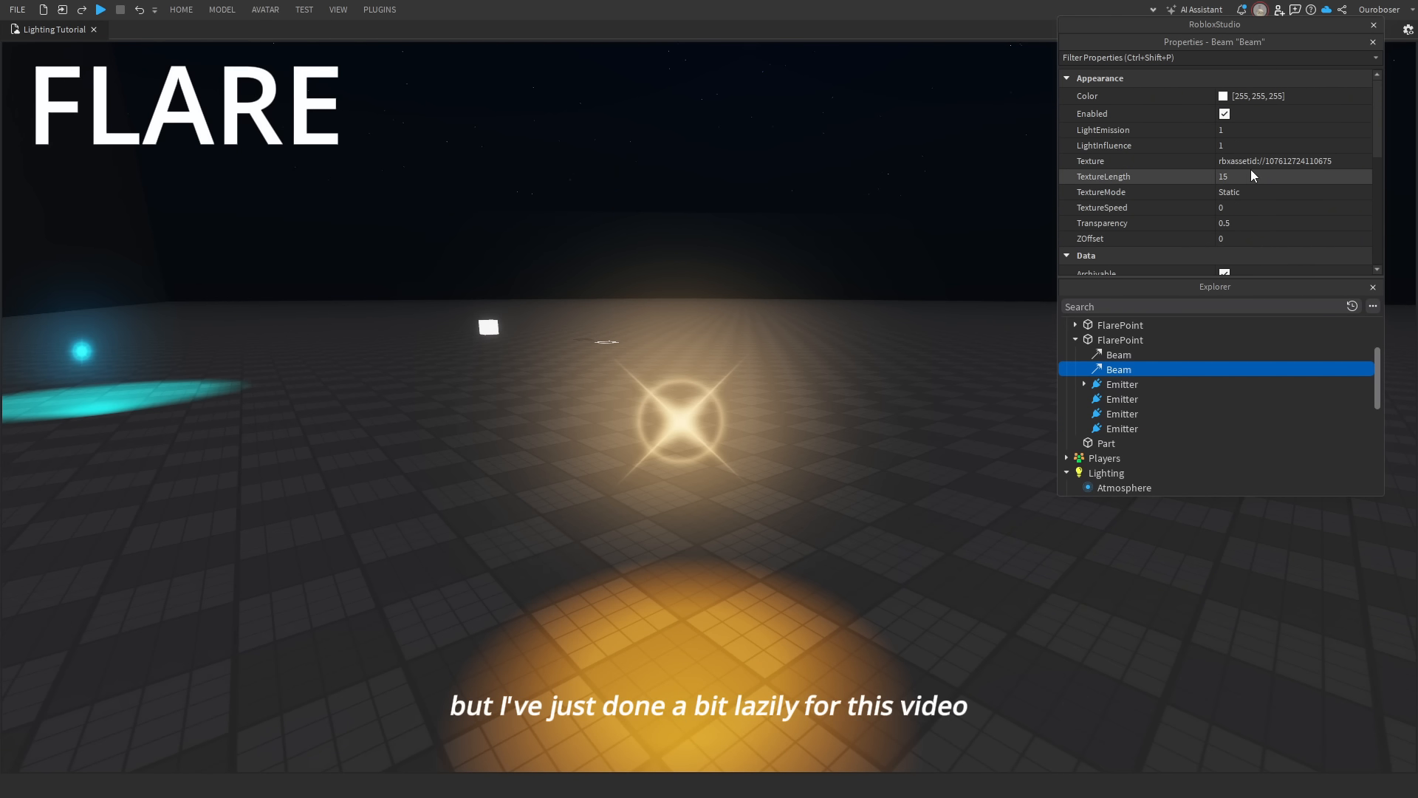
{"action": "left_click", "coordinate": [1249, 176]}
Examine the beam-based orange flare from several angles and compare it with the cyan flare.
{"action": "left_click", "coordinate": [1120, 340]}
{"action": "key", "text": "s"}
{"action": "right_click_drag", "start_coordinate": [763, 347], "coordinate": [716, 285]}
{"action": "left_click", "coordinate": [951, 381]}
{"action": "key", "text": "w"}
{"action": "key", "text": "d"}
{"action": "key", "text": "s"}
{"action": "left_click_drag", "start_coordinate": [634, 361], "coordinate": [524, 587]}
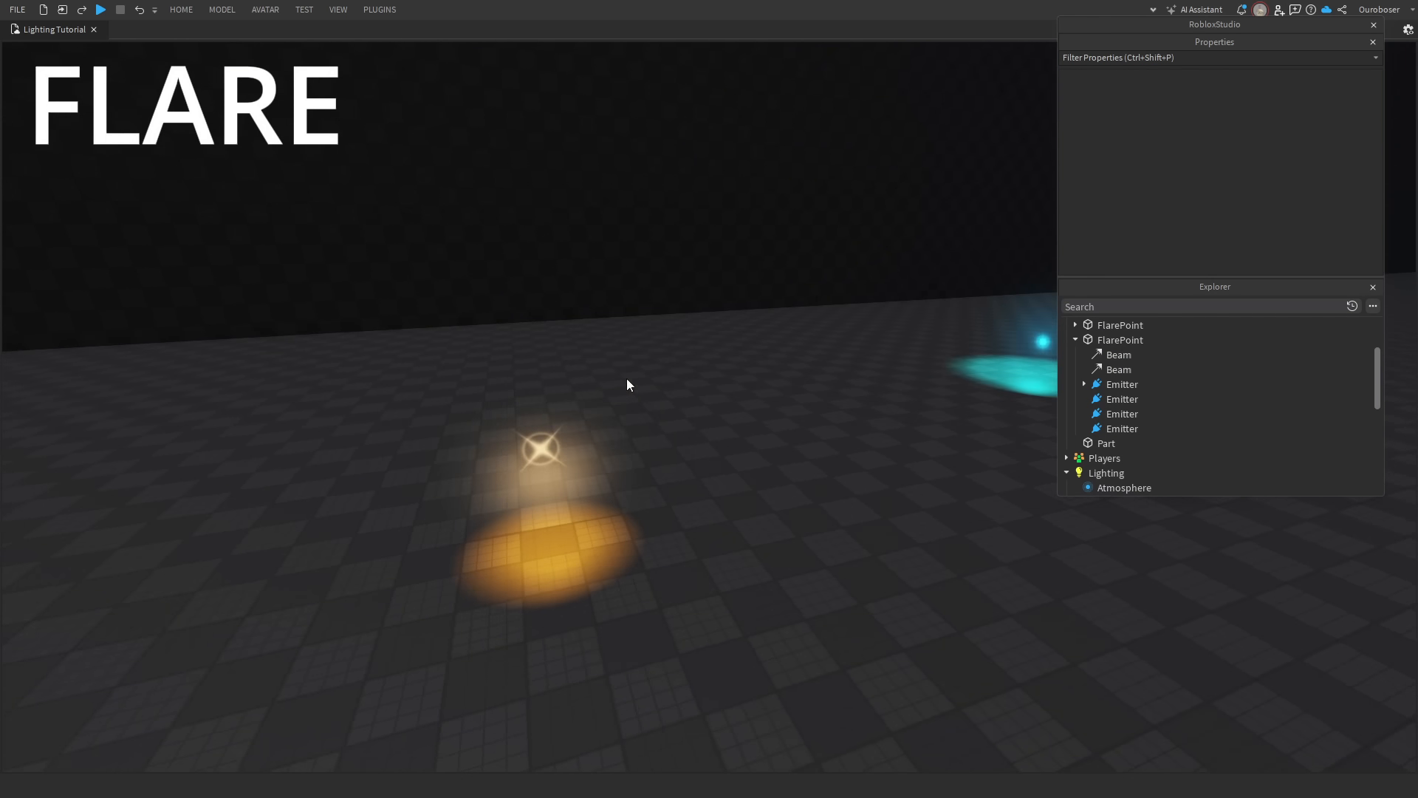
{"action": "left_click_drag", "start_coordinate": [856, 269], "coordinate": [475, 524]}
{"action": "key", "text": "d"}
{"action": "left_click_drag", "start_coordinate": [884, 344], "coordinate": [935, 394]}
{"action": "left_click_drag", "start_coordinate": [895, 437], "coordinate": [855, 395]}
{"action": "left_click", "coordinate": [859, 463]}
{"action": "key", "text": "w"}
{"action": "key", "text": "a"}
{"action": "key", "text": "q"}
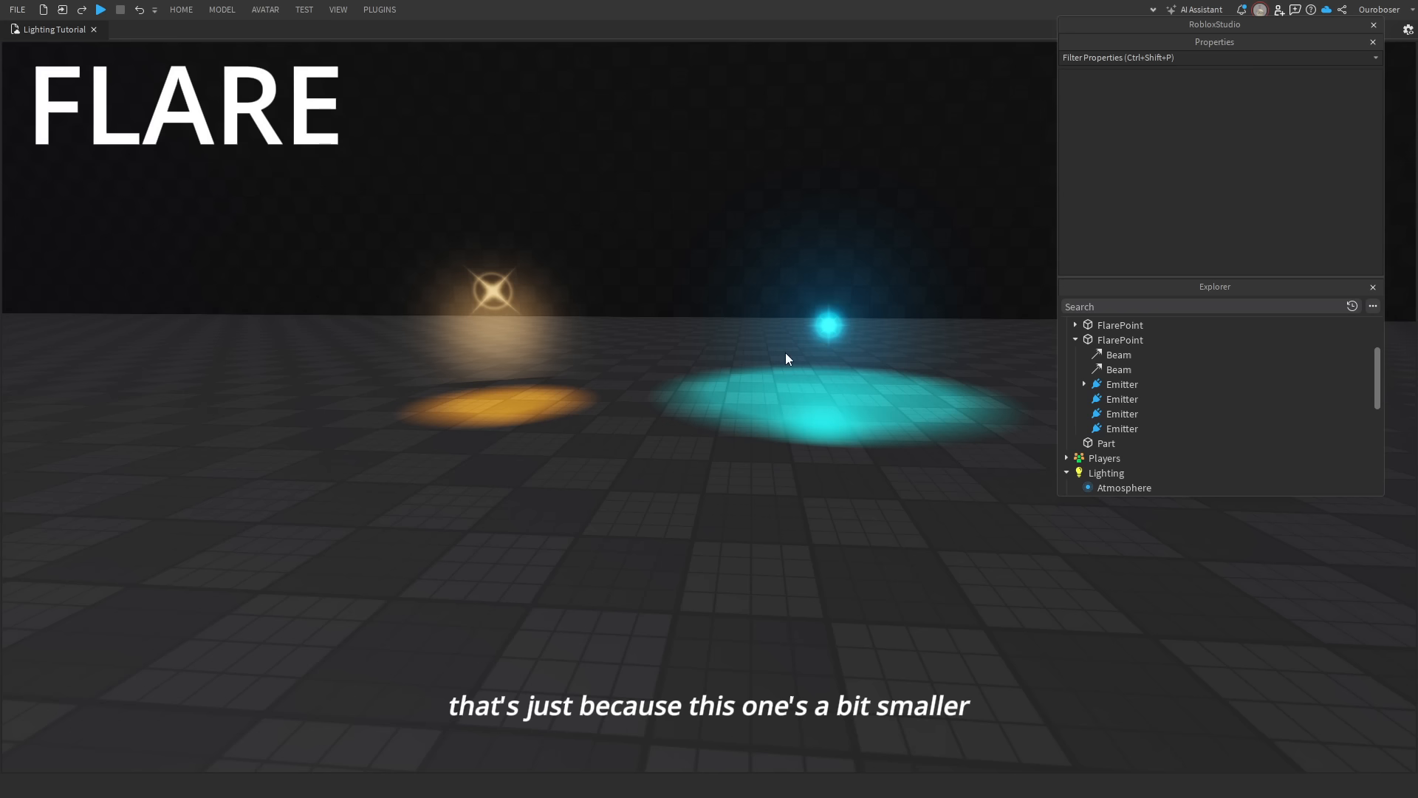
Lower the first two Emitters together so the star flare sits in the centre of its glow.
{"action": "left_click", "coordinate": [1115, 384]}
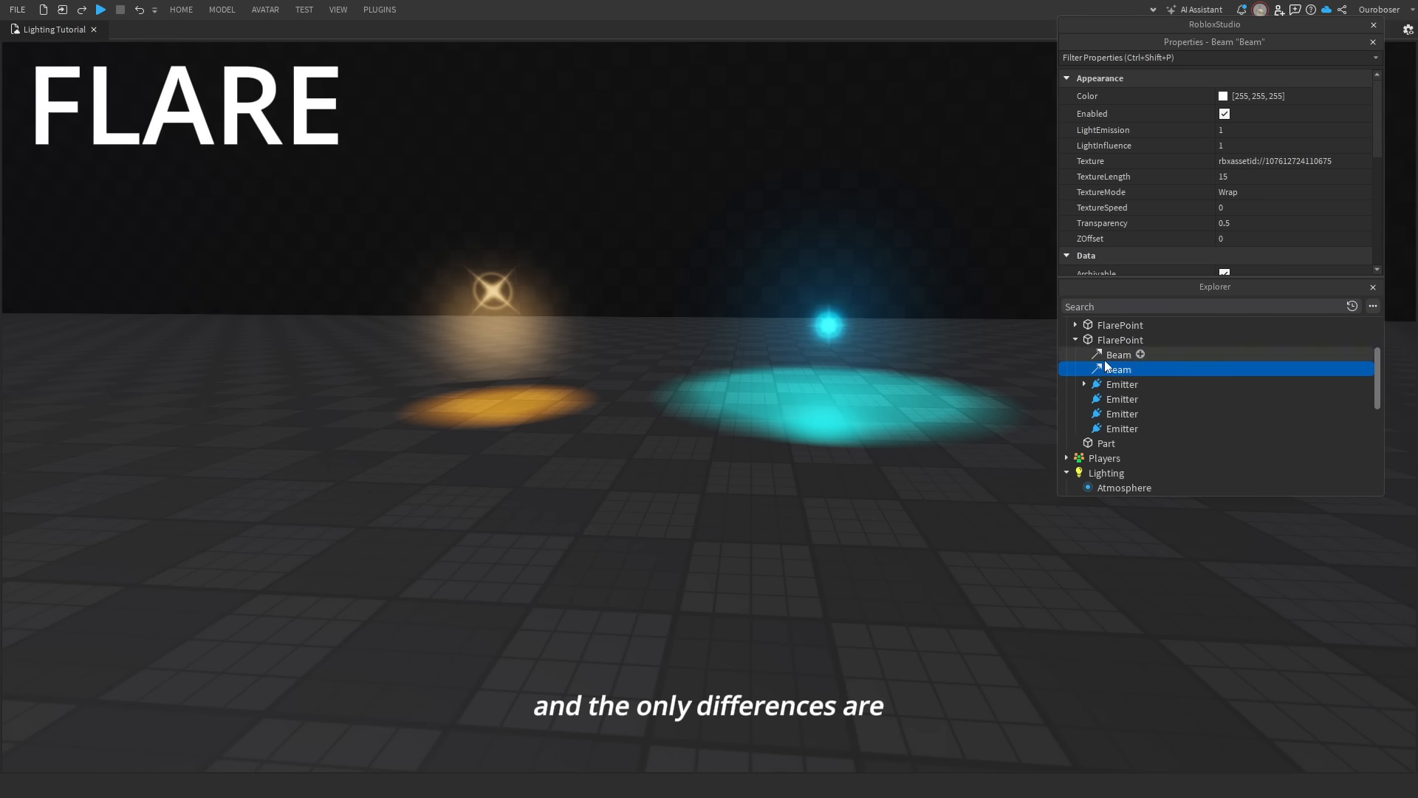
{"action": "left_click", "coordinate": [1108, 399], "text": "ctrl"}
{"action": "left_click_drag", "start_coordinate": [496, 364], "coordinate": [507, 392]}
{"action": "left_click", "coordinate": [653, 444]}
{"action": "key", "text": "s"}
{"action": "key", "text": "e"}
{"action": "key", "text": "w"}
{"action": "key", "text": "q"}
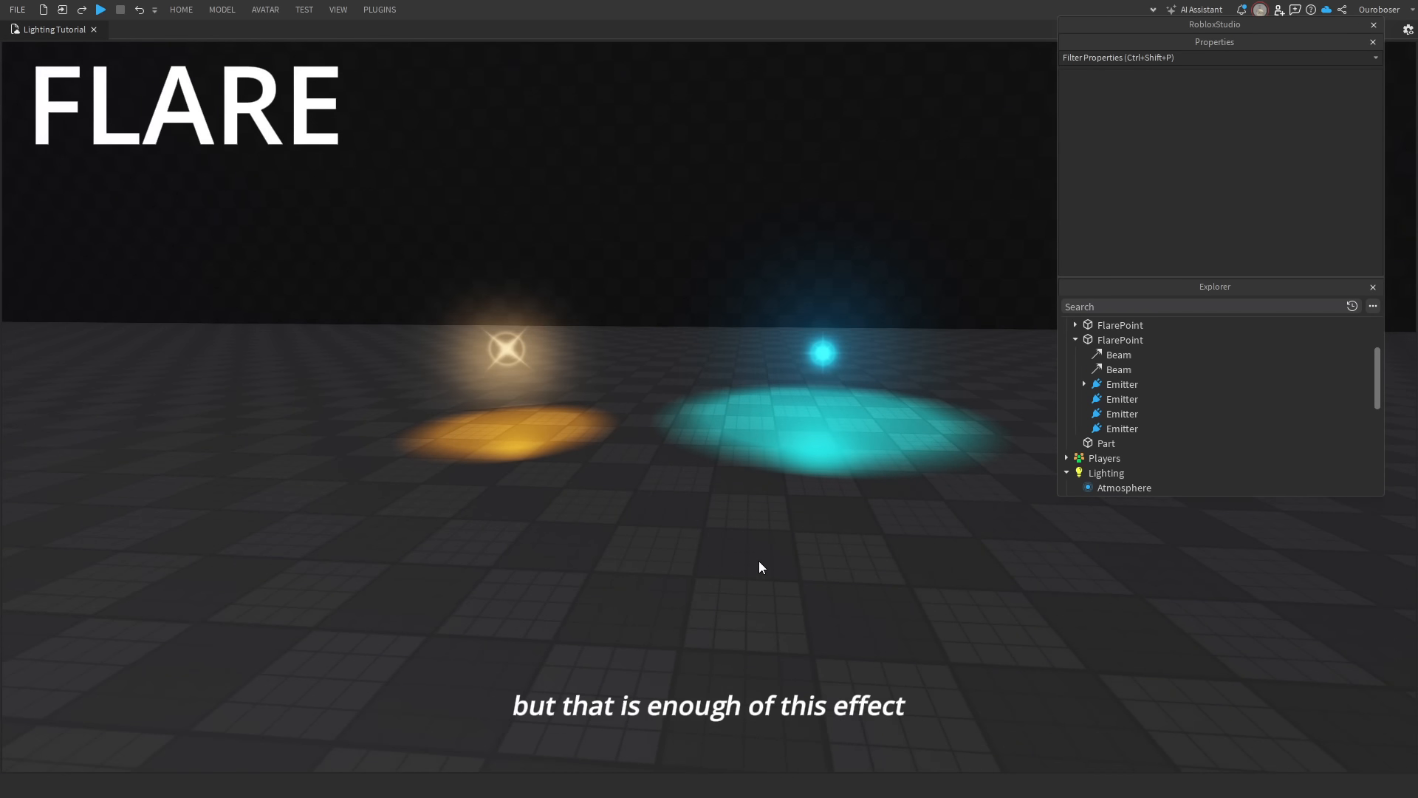
{"action": "key", "text": "a"}
{"action": "right_click_drag", "start_coordinate": [760, 560], "coordinate": [756, 562]}
{"action": "key", "text": "d"}
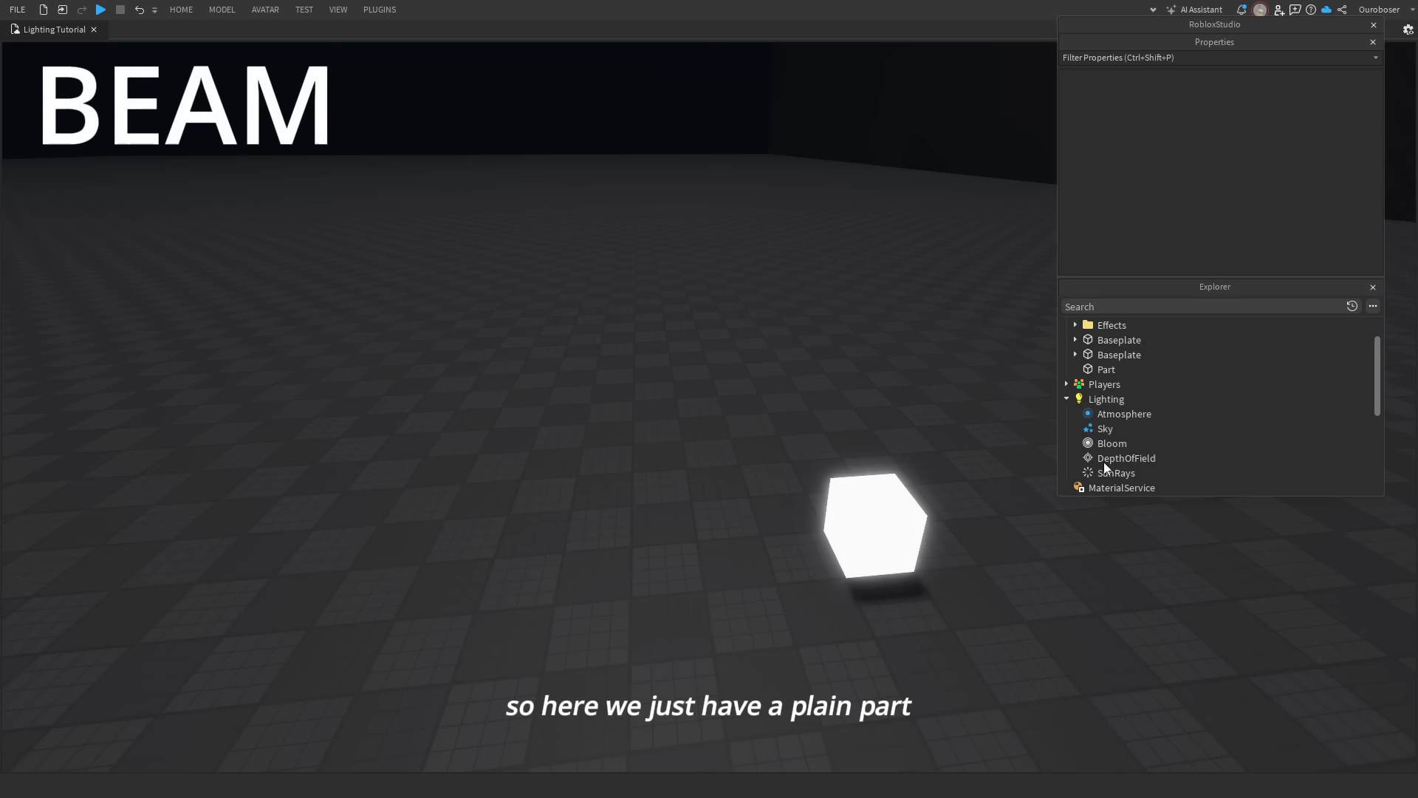
Scale the white neon Part down into a low, flat block on the baseplate.
{"action": "left_click", "coordinate": [868, 506]}
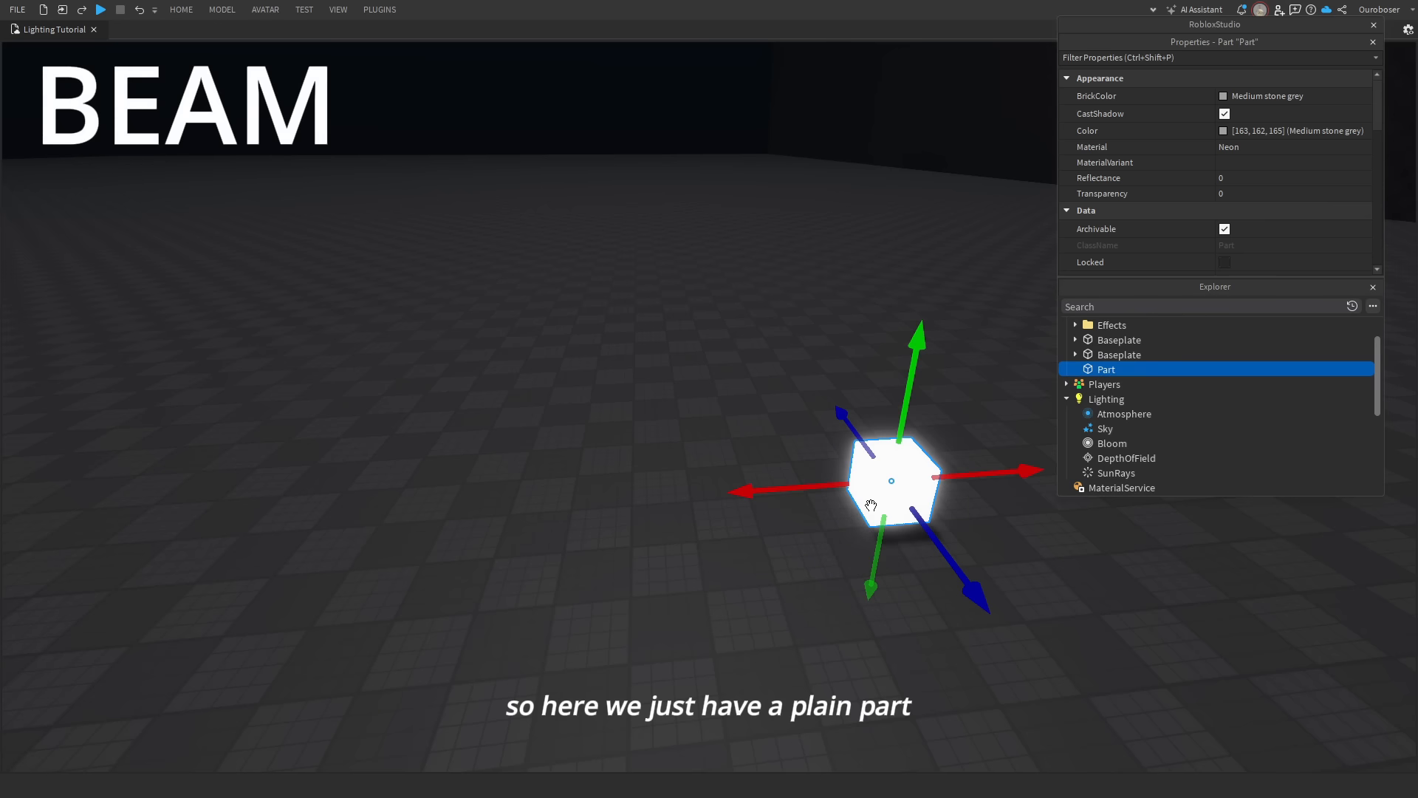
{"action": "key", "text": "ctrl+3"}
{"action": "left_click_drag", "start_coordinate": [884, 468], "coordinate": [860, 529]}
{"action": "mouse_move", "coordinate": [859, 529]}
{"action": "right_mouse_down"}
{"action": "mouse_move", "coordinate": [889, 522]}
{"action": "mouse_move", "coordinate": [859, 529]}
{"action": "right_mouse_up"}
{"action": "key", "text": "ctrl+2"}
{"action": "key", "text": "ctrl+3"}
{"action": "left_click_drag", "start_coordinate": [714, 583], "coordinate": [695, 573], "text": "ctrl"}
{"action": "left_click_drag", "start_coordinate": [574, 610], "coordinate": [588, 599], "text": "ctrl"}
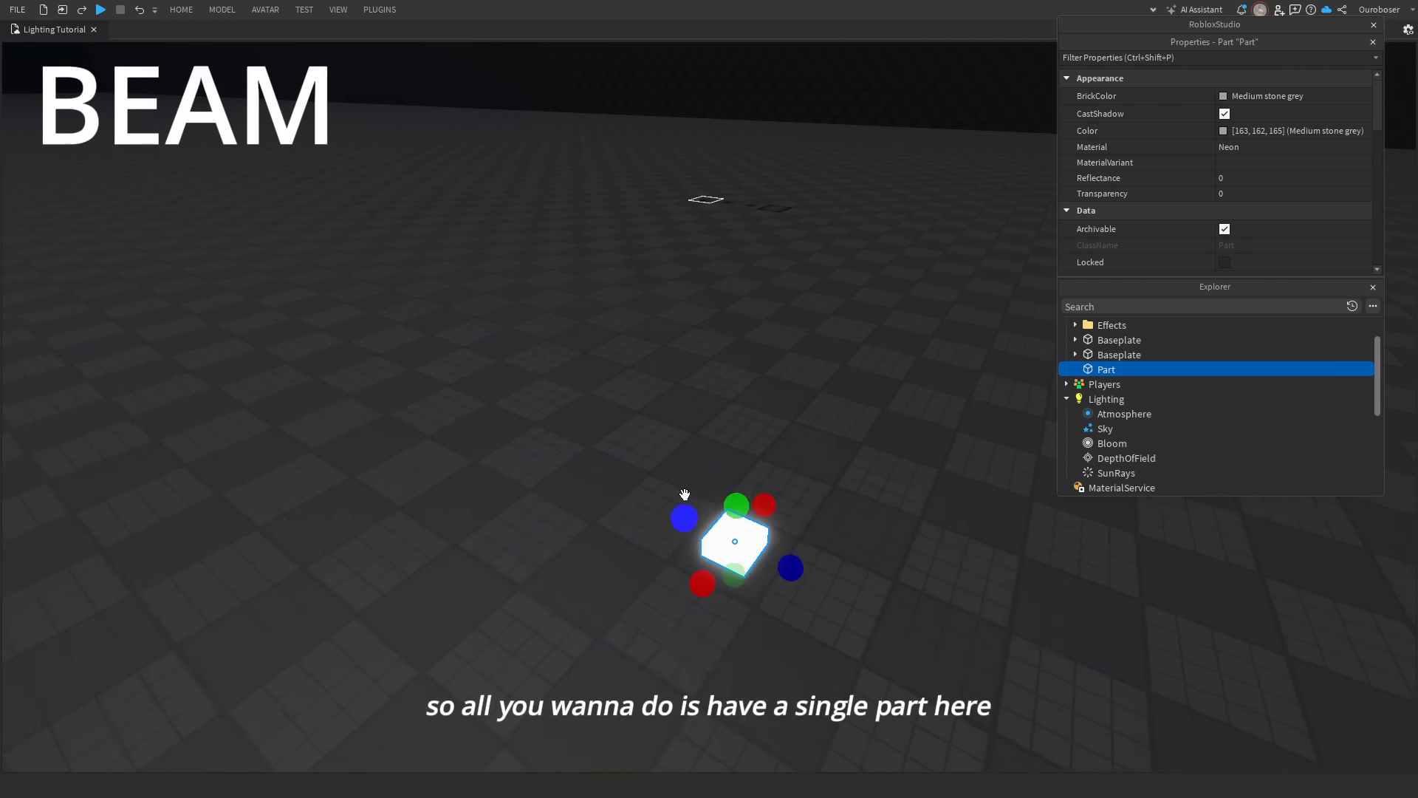
Add an Attachment to the neon Part and duplicate it.
{"action": "right_click_drag", "start_coordinate": [684, 494], "coordinate": [922, 529]}
{"action": "key", "text": "w"}
{"action": "left_click", "coordinate": [1124, 369]}
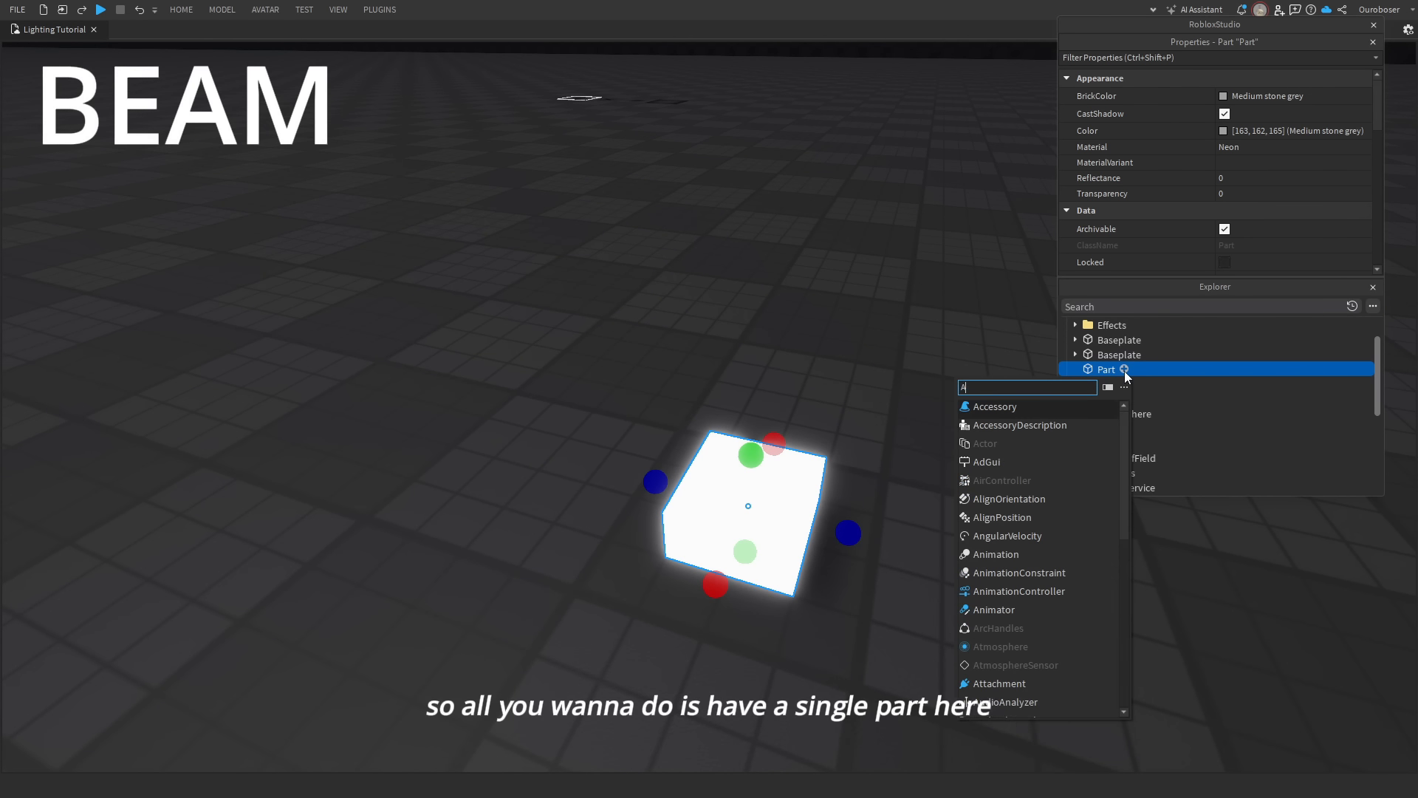
{"action": "type", "text": "ATTA"}
{"action": "left_click", "coordinate": [1007, 409]}
{"action": "key", "text": "ctrl+d"}
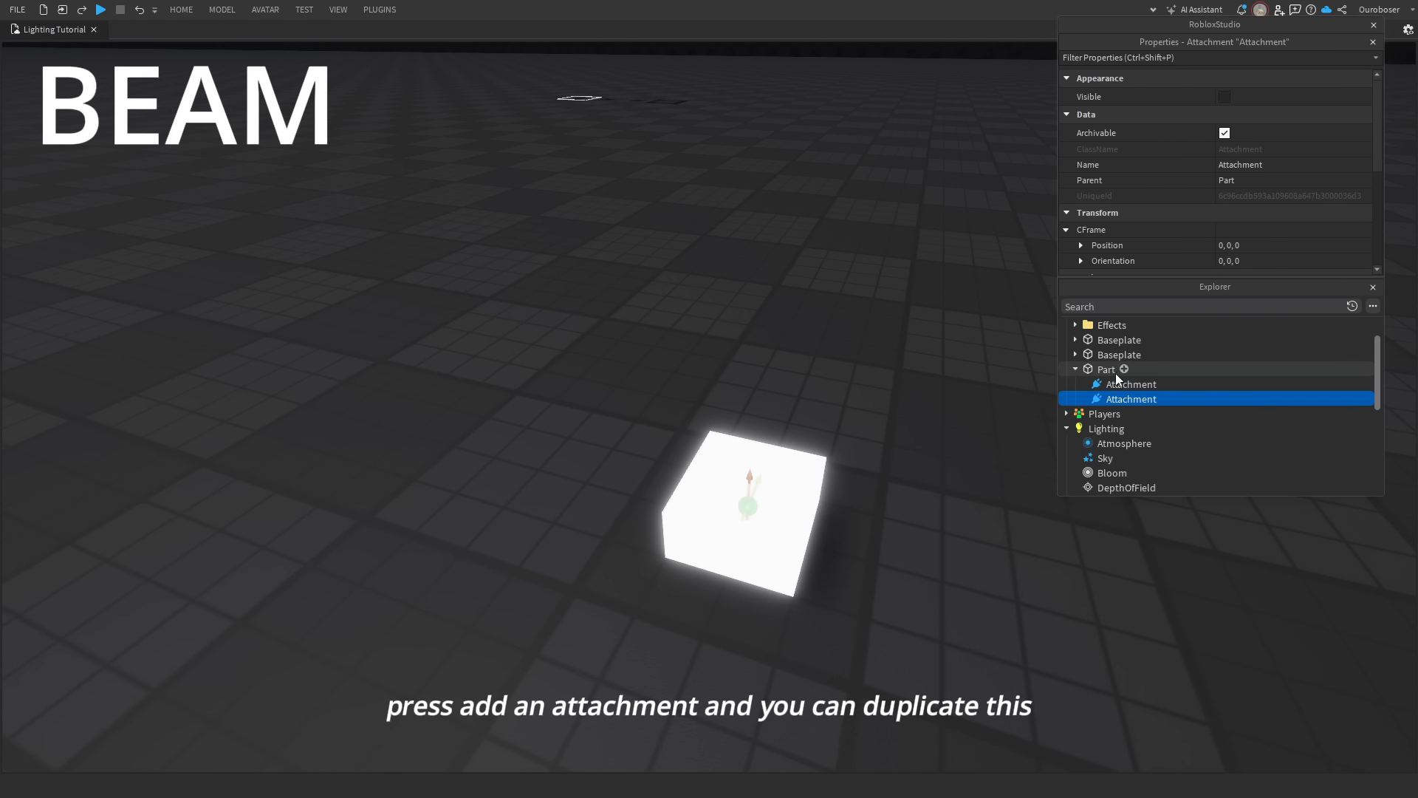
Add a Beam object to the neon Part.
{"action": "left_click", "coordinate": [1124, 369]}
{"action": "type", "text": "beam"}
{"action": "left_click", "coordinate": [1035, 408]}
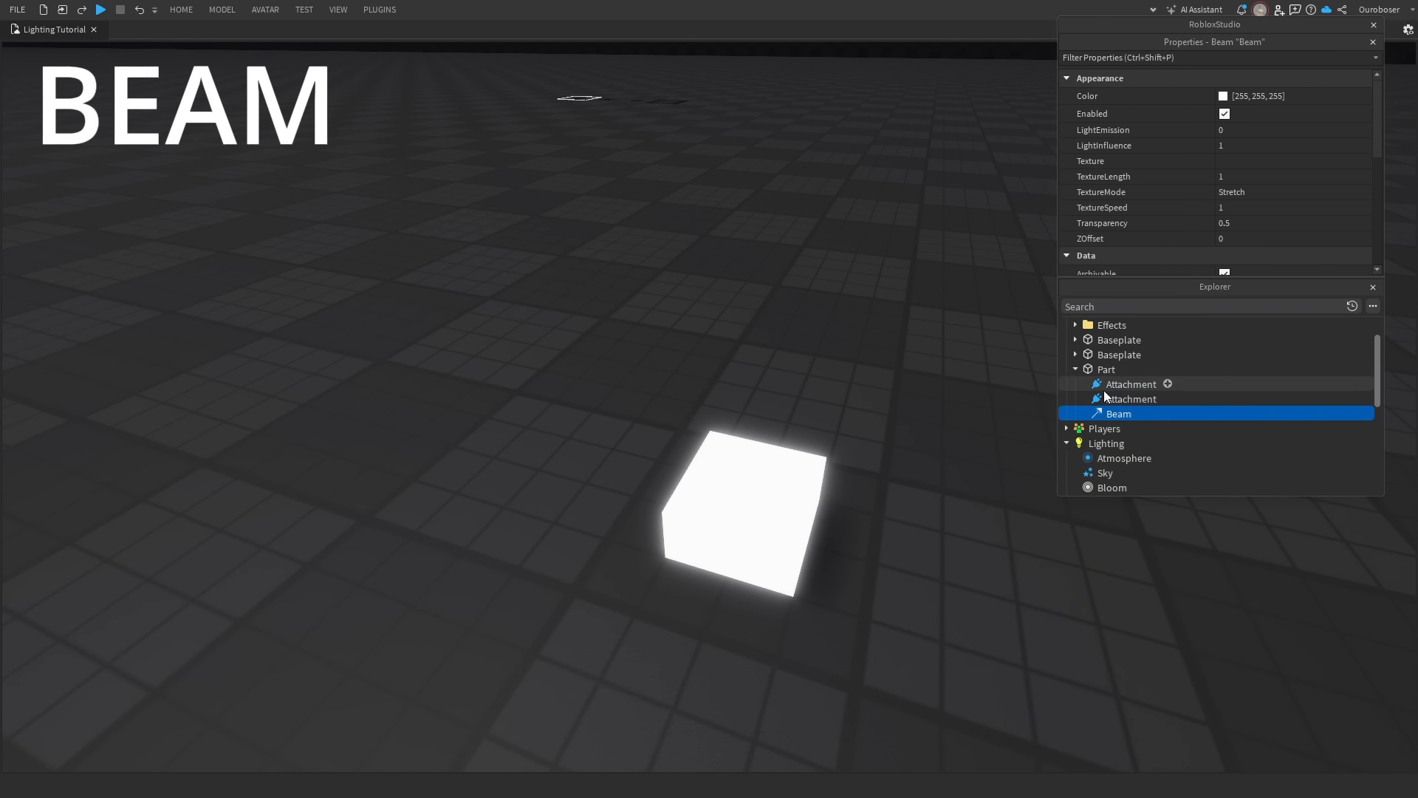
{"action": "scroll", "coordinate": [1243, 175], "scroll_direction": "down", "scroll_amount": 3}
Rename the first Attachment under the neon Part as Top and the second one as Bottom.
{"action": "left_click", "coordinate": [1090, 386]}
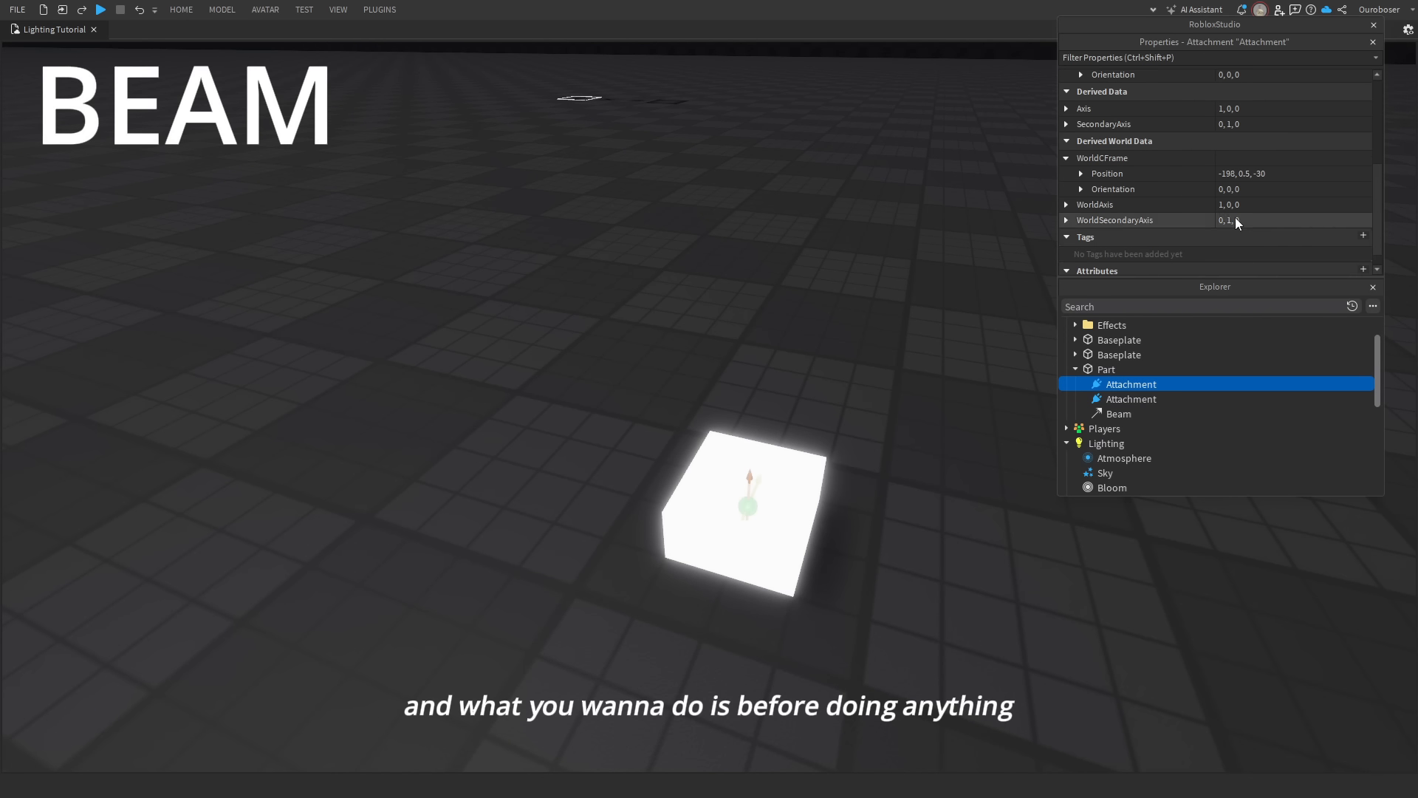
{"action": "scroll", "coordinate": [1235, 217], "scroll_direction": "down", "scroll_amount": 1}
{"action": "scroll", "coordinate": [1247, 199], "scroll_direction": "up", "scroll_amount": 5}
{"action": "left_click", "coordinate": [1249, 165]}
{"action": "type", "text": "Top"}
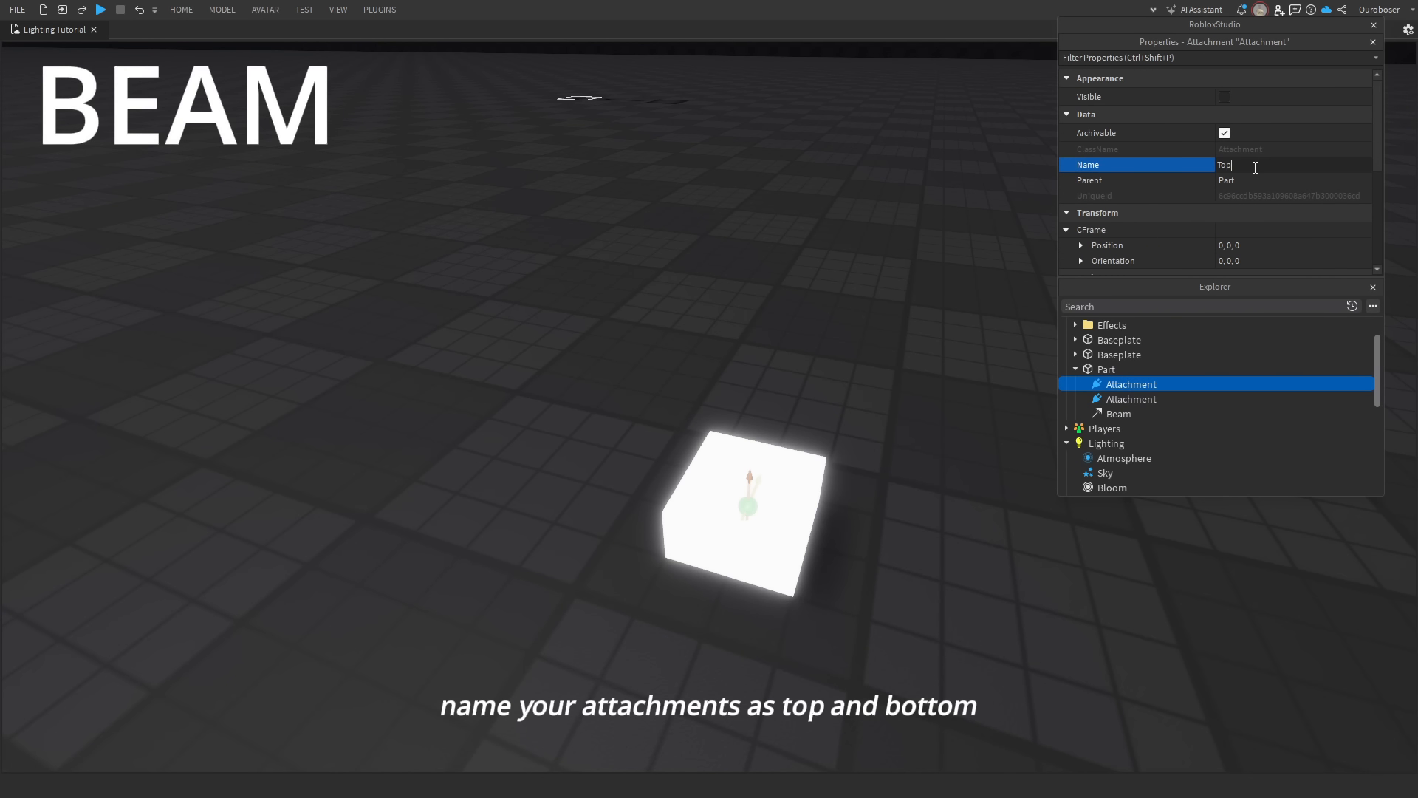
{"action": "key", "text": "Return"}
{"action": "left_click", "coordinate": [1130, 399]}
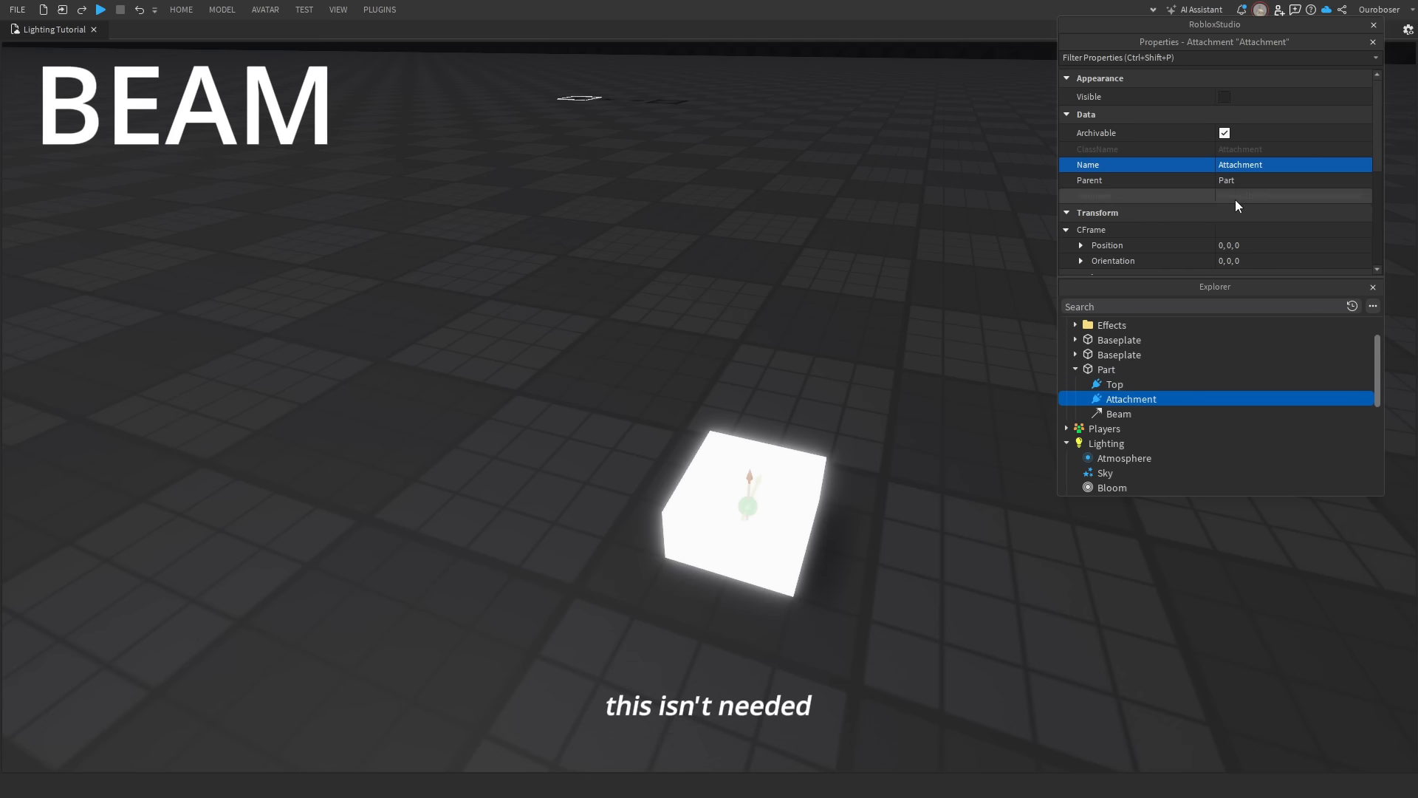
{"action": "left_click", "coordinate": [1231, 165]}
{"action": "type", "text": "Bottom"}
{"action": "key", "text": "Return"}
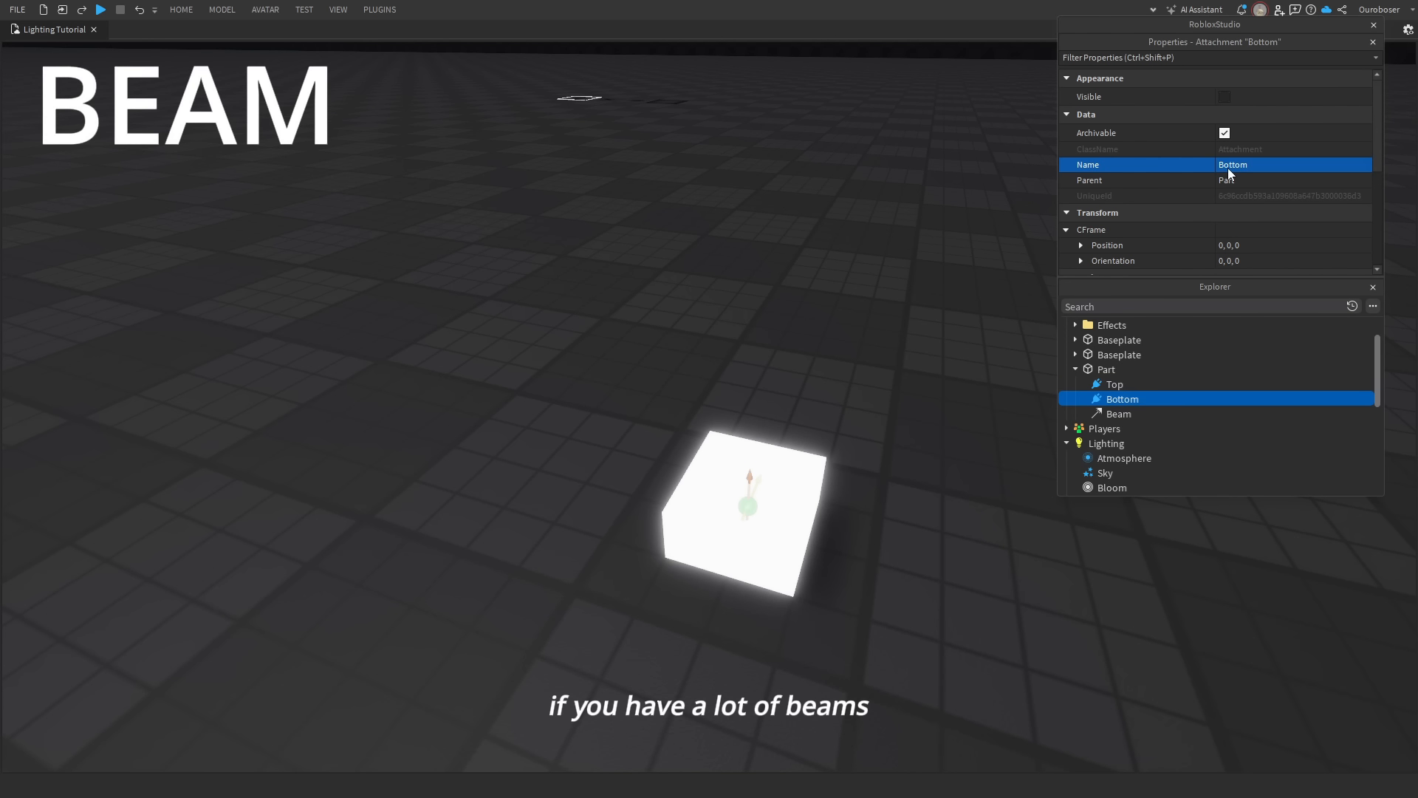
Raise the Top Attachment 8 studs above the centre of the neon Part.
{"action": "left_click", "coordinate": [1115, 384]}
{"action": "key", "text": "f"}
{"action": "left_click_drag", "start_coordinate": [623, 570], "coordinate": [655, 251]}
{"action": "scroll", "coordinate": [686, 163], "scroll_direction": "down", "scroll_amount": 3}
Set the Beam's Attachment0 to Top and its Attachment1 to Bottom.
{"action": "left_click", "coordinate": [1119, 413]}
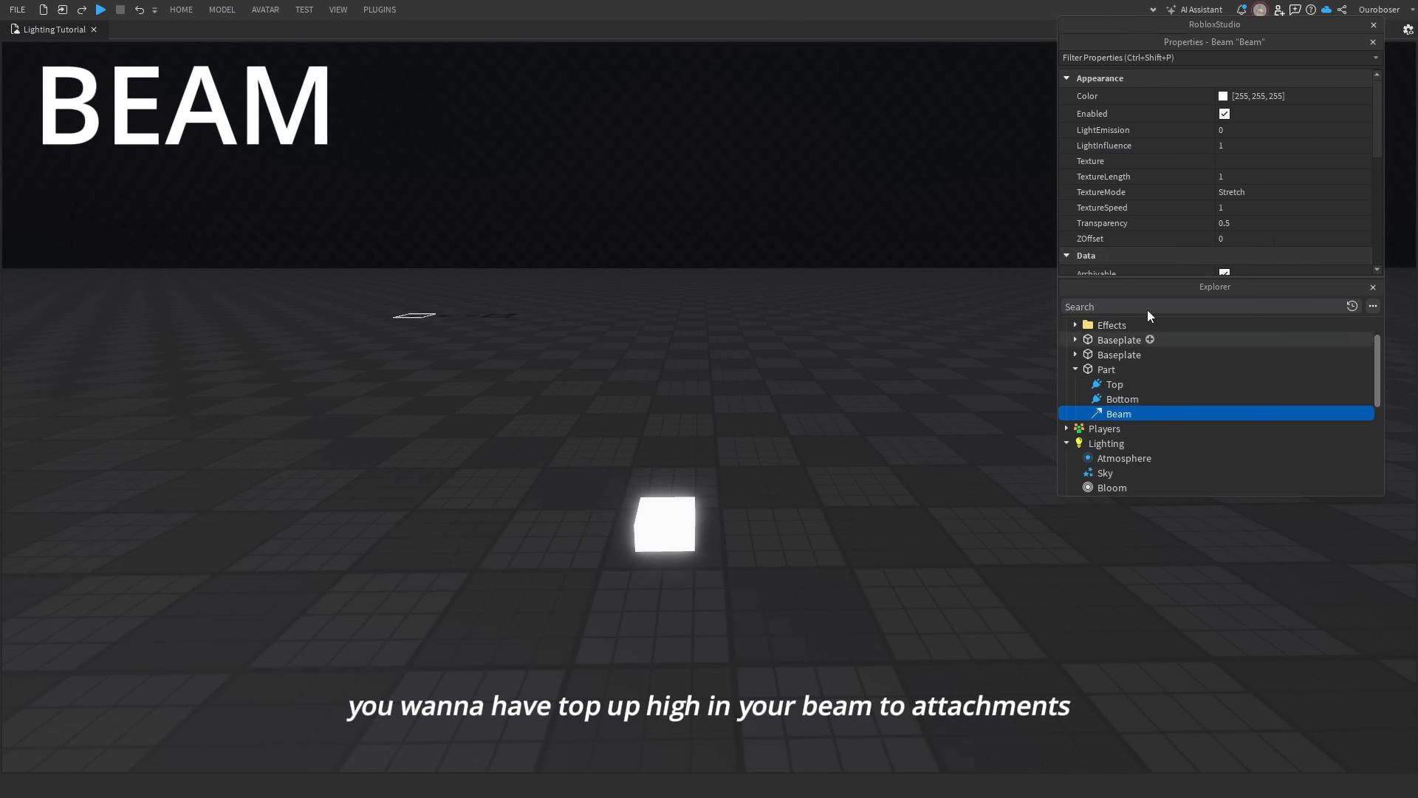
{"action": "scroll", "coordinate": [1278, 233], "scroll_direction": "down", "scroll_amount": 3}
{"action": "scroll", "coordinate": [1277, 232], "scroll_direction": "down", "scroll_amount": 1}
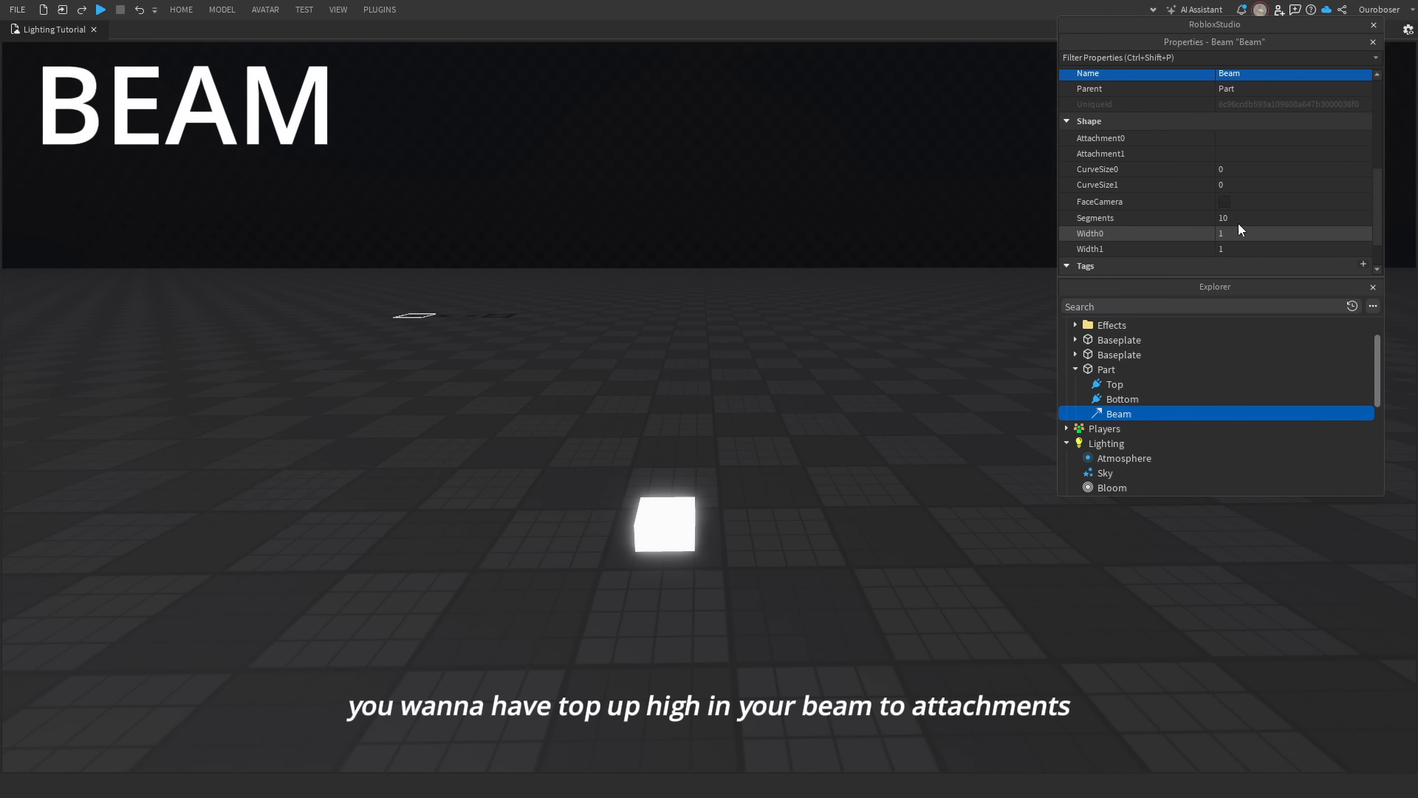
{"action": "left_click", "coordinate": [1234, 140]}
{"action": "left_click", "coordinate": [1115, 384]}
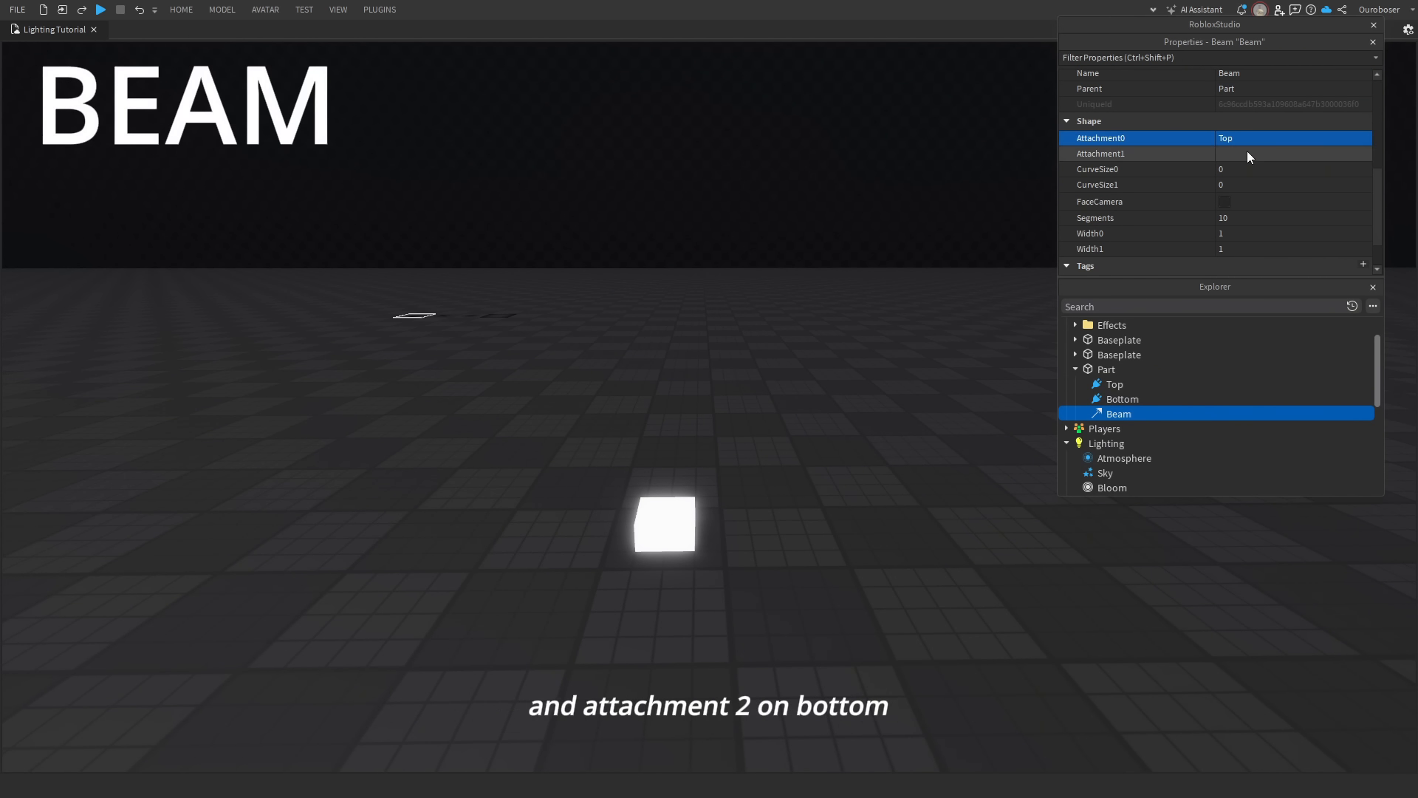
{"action": "left_click", "coordinate": [1246, 153]}
{"action": "left_click", "coordinate": [1122, 399]}
Rotate the Top and Bottom Attachments to an orientation of -90, 0, 0.
{"action": "left_click", "coordinate": [1114, 384]}
{"action": "key", "text": "ctrl+2"}
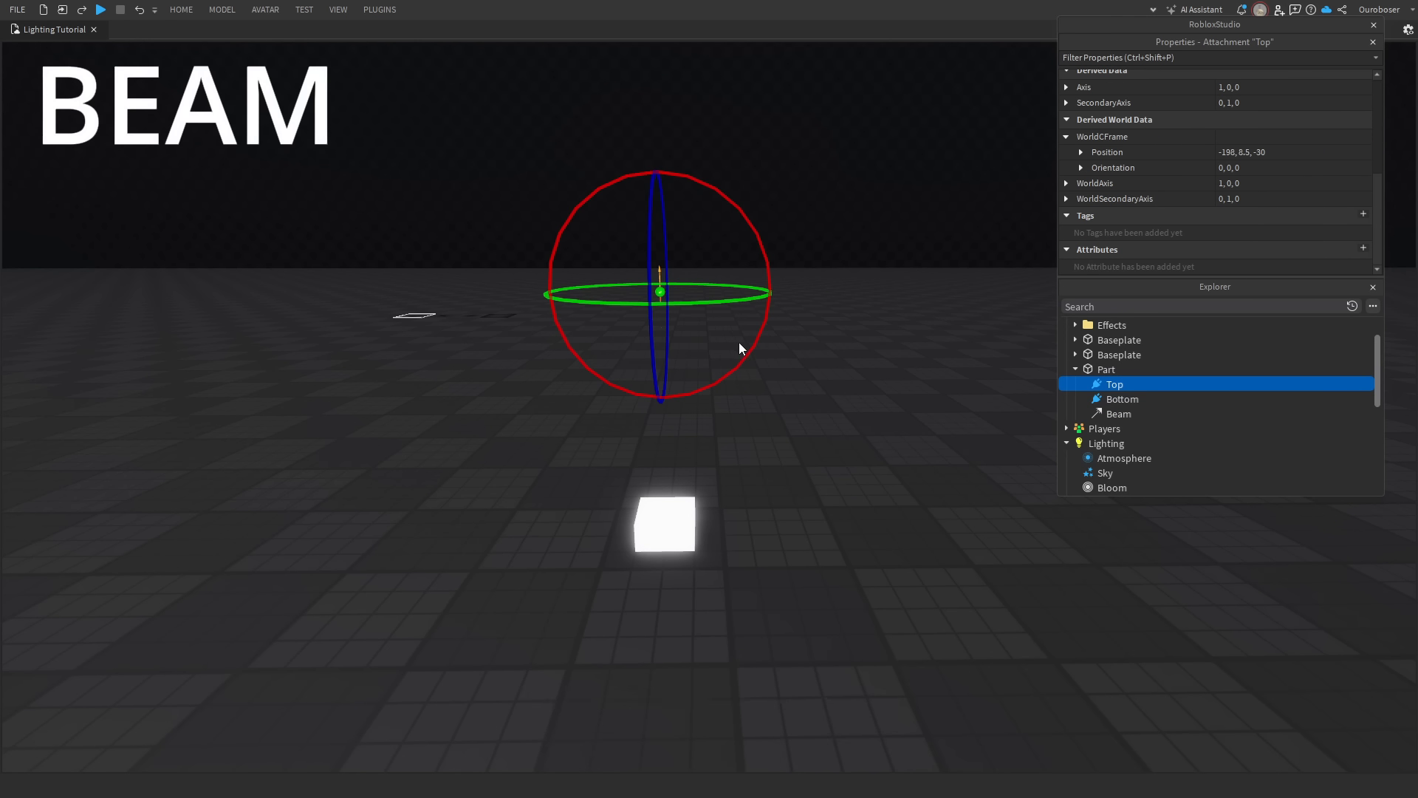
{"action": "left_click_drag", "start_coordinate": [741, 348], "coordinate": [697, 181]}
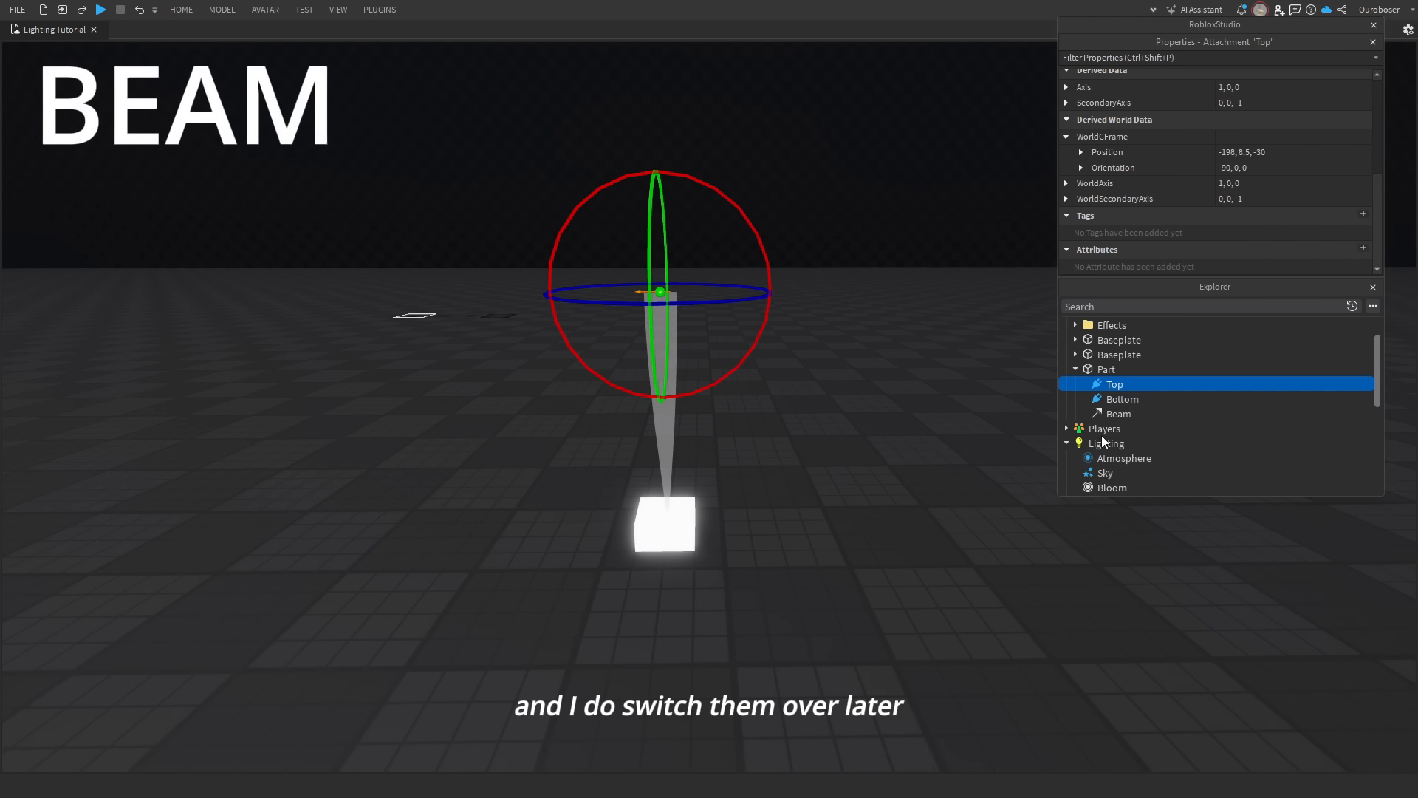
{"action": "left_click", "coordinate": [1110, 399]}
{"action": "left_click_drag", "start_coordinate": [694, 425], "coordinate": [542, 490]}
{"action": "key", "text": "ctrl+2"}
{"action": "right_click_drag", "start_coordinate": [630, 488], "coordinate": [630, 443]}
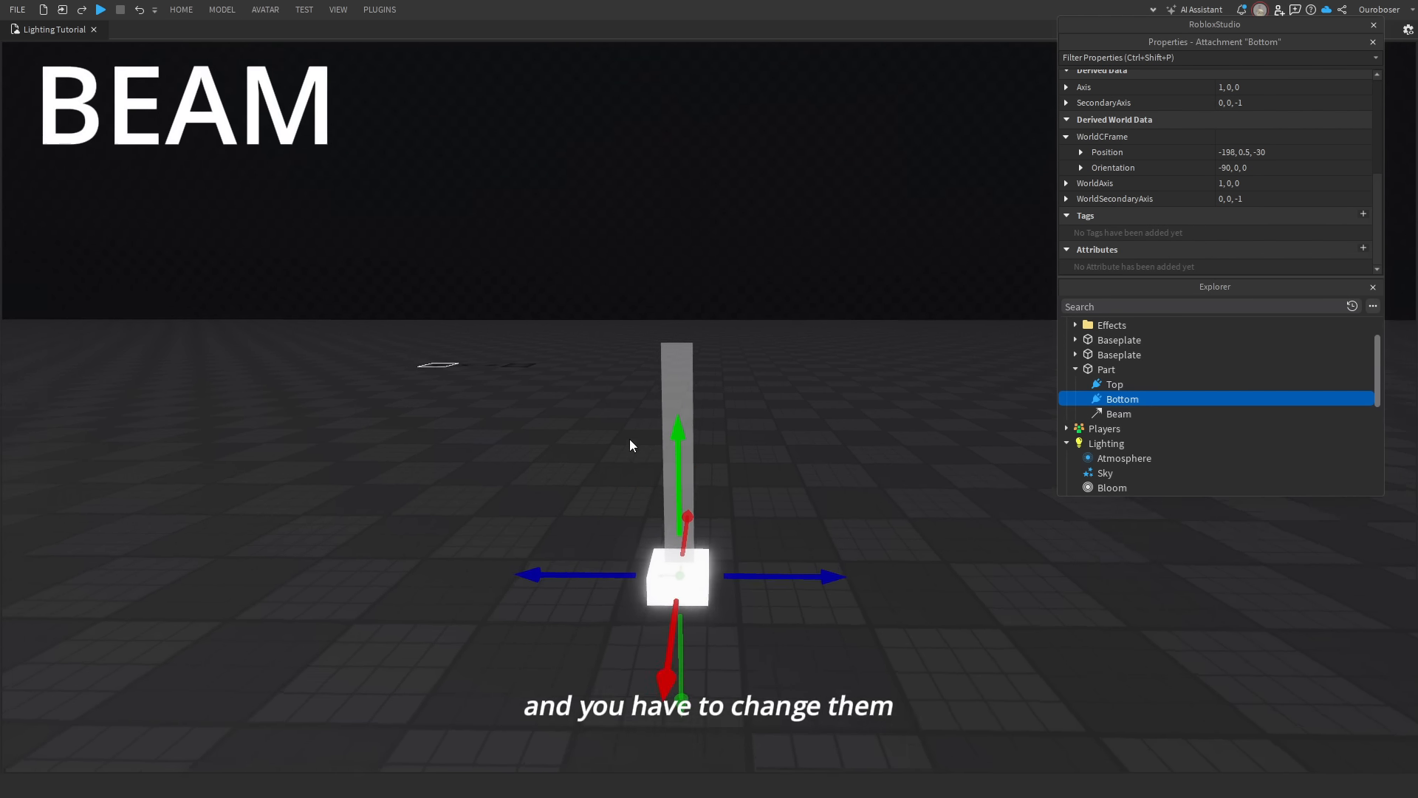
Move the Bottom Attachment to about 0.363 studs above the Part's centre so the beam meets the block's upper face.
{"action": "key", "text": "q"}
{"action": "mouse_move", "coordinate": [670, 262]}
{"action": "left_mouse_down"}
{"action": "mouse_move", "coordinate": [683, 227]}
{"action": "mouse_move", "coordinate": [673, 262]}
{"action": "left_mouse_up"}
{"action": "left_click", "coordinate": [669, 231]}
{"action": "left_click", "coordinate": [684, 331]}
{"action": "key", "text": "ctrl+3"}
{"action": "key", "text": "ctrl+z"}
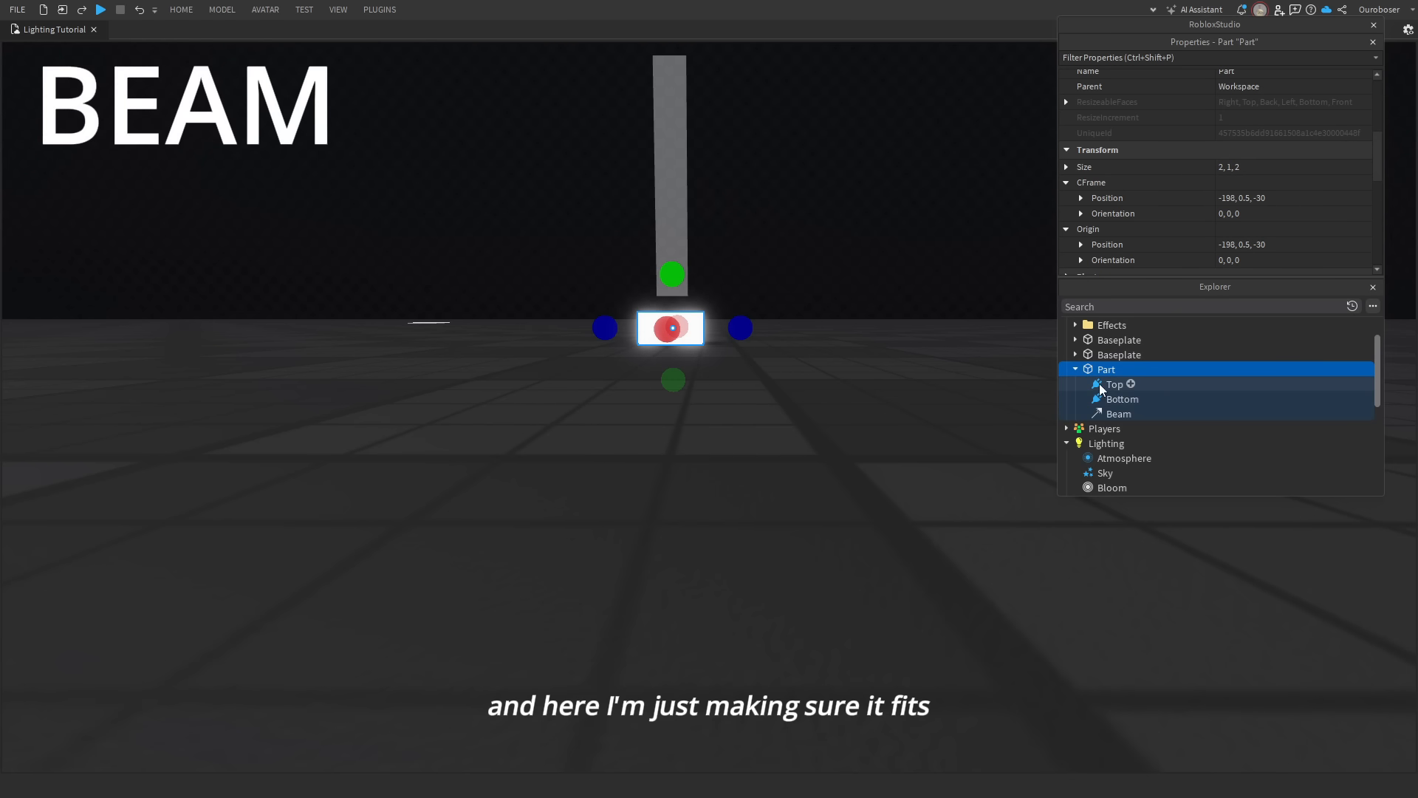
{"action": "left_click", "coordinate": [1096, 396]}
{"action": "key", "text": "ctrl+2"}
{"action": "left_click_drag", "start_coordinate": [666, 208], "coordinate": [663, 228]}
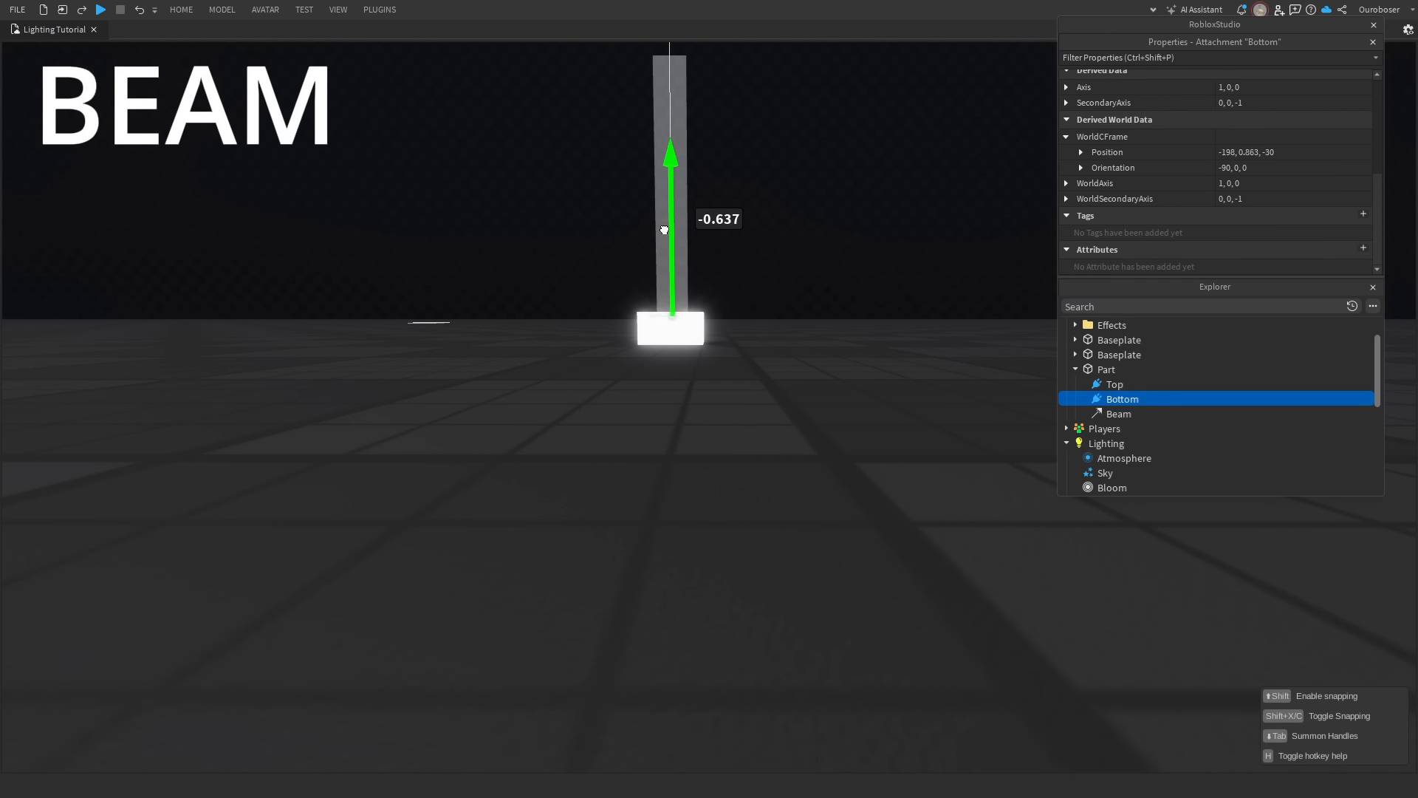
{"action": "key", "text": "e"}
{"action": "left_click", "coordinate": [1122, 414]}
{"action": "scroll", "coordinate": [1285, 152], "scroll_direction": "up", "scroll_amount": 4}
{"action": "left_click", "coordinate": [1259, 129]}
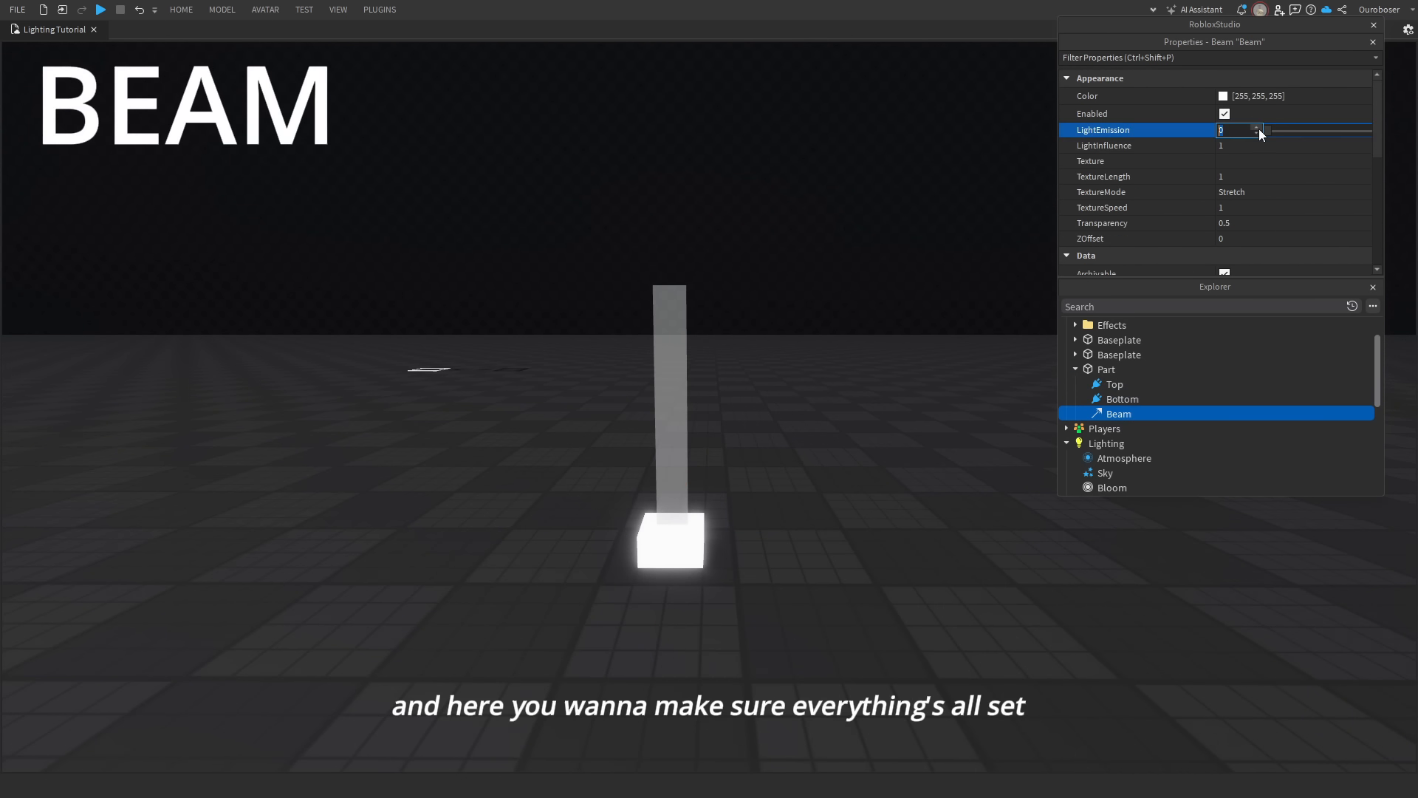
{"action": "type", "text": "1"}
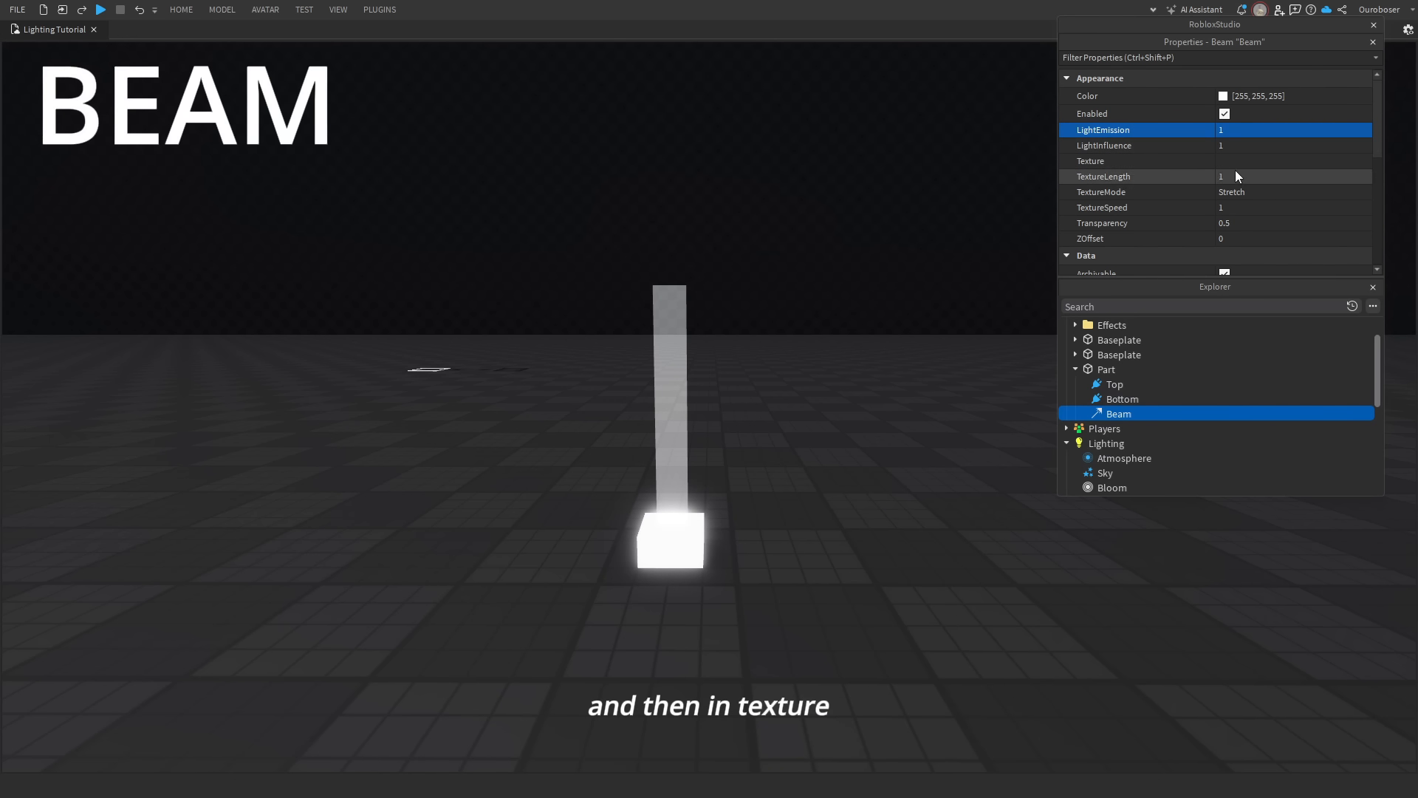
{"action": "left_click", "coordinate": [1233, 161]}
{"action": "left_click", "coordinate": [1168, 241]}
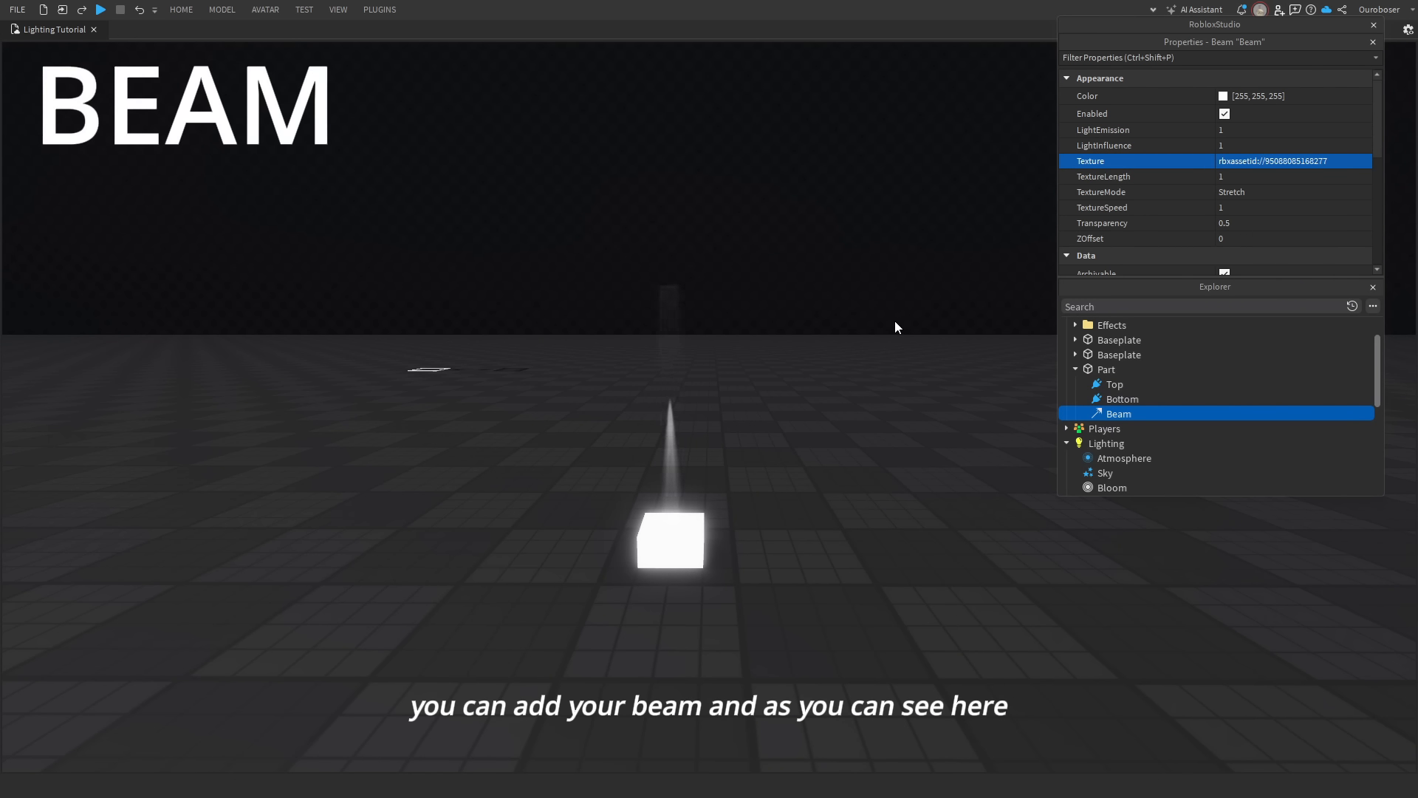
Rotate both Attachments together by 180 degrees to an orientation of 90, 0, 0, flipping the beam upright.
{"action": "scroll", "coordinate": [890, 319], "scroll_direction": "up", "scroll_amount": 2}
{"action": "left_click", "coordinate": [1107, 384]}
{"action": "left_click", "coordinate": [1108, 399], "text": "shift"}
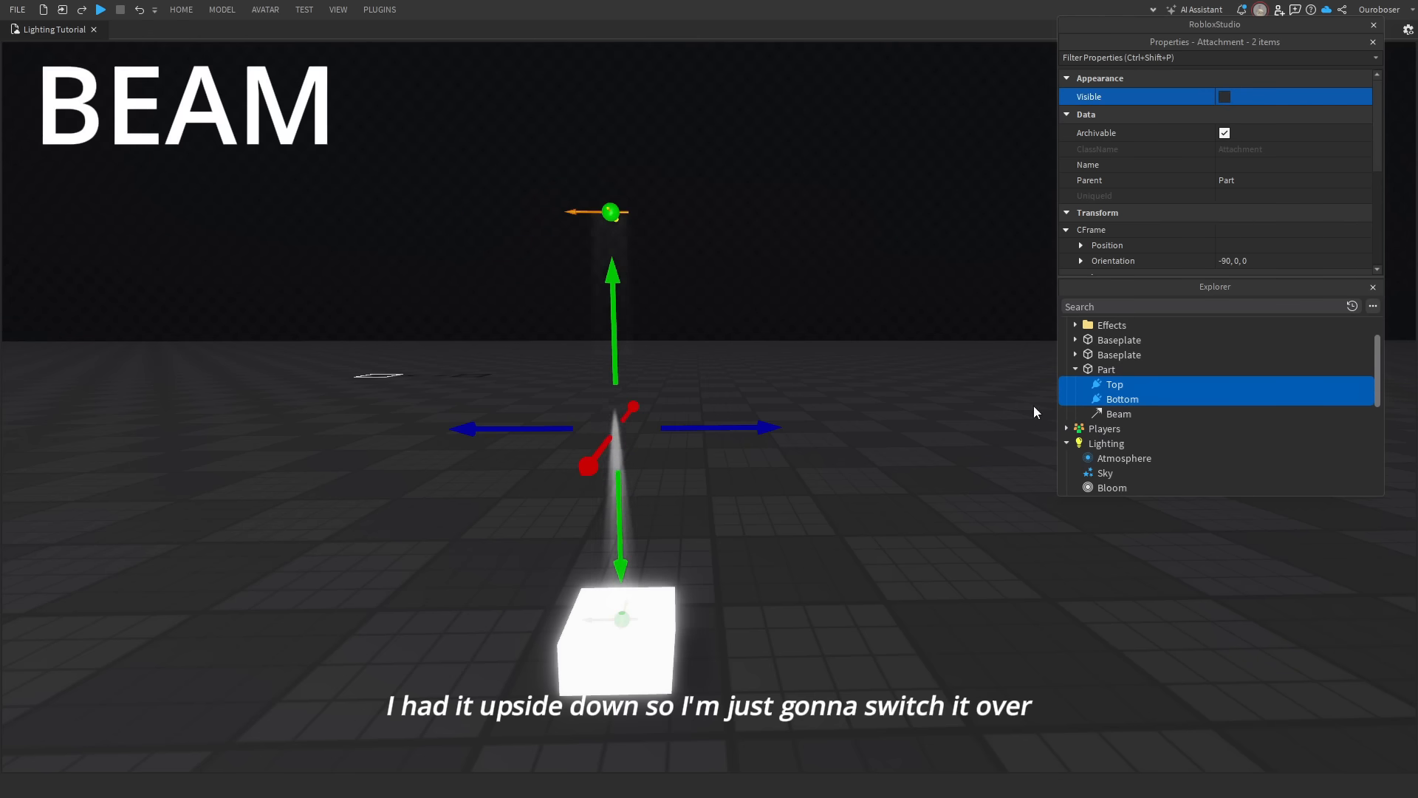
{"action": "key", "text": "ctrl+4"}
{"action": "left_click_drag", "start_coordinate": [665, 319], "coordinate": [550, 601]}
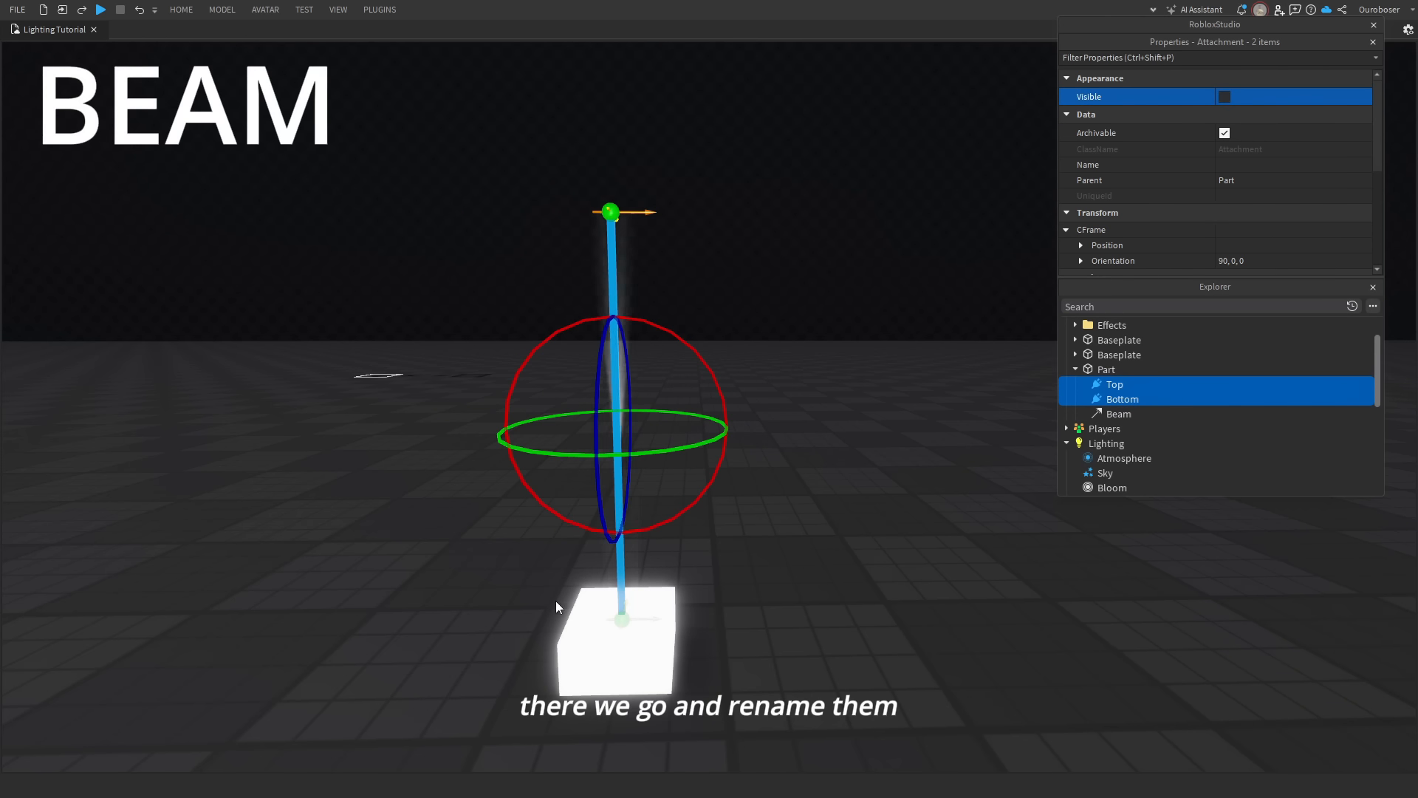
Swap the Attachment names: rename the lower one as Bottom and the upper one as Top.
{"action": "left_click", "coordinate": [1108, 384]}
{"action": "scroll", "coordinate": [1255, 245], "scroll_direction": "down", "scroll_amount": 4}
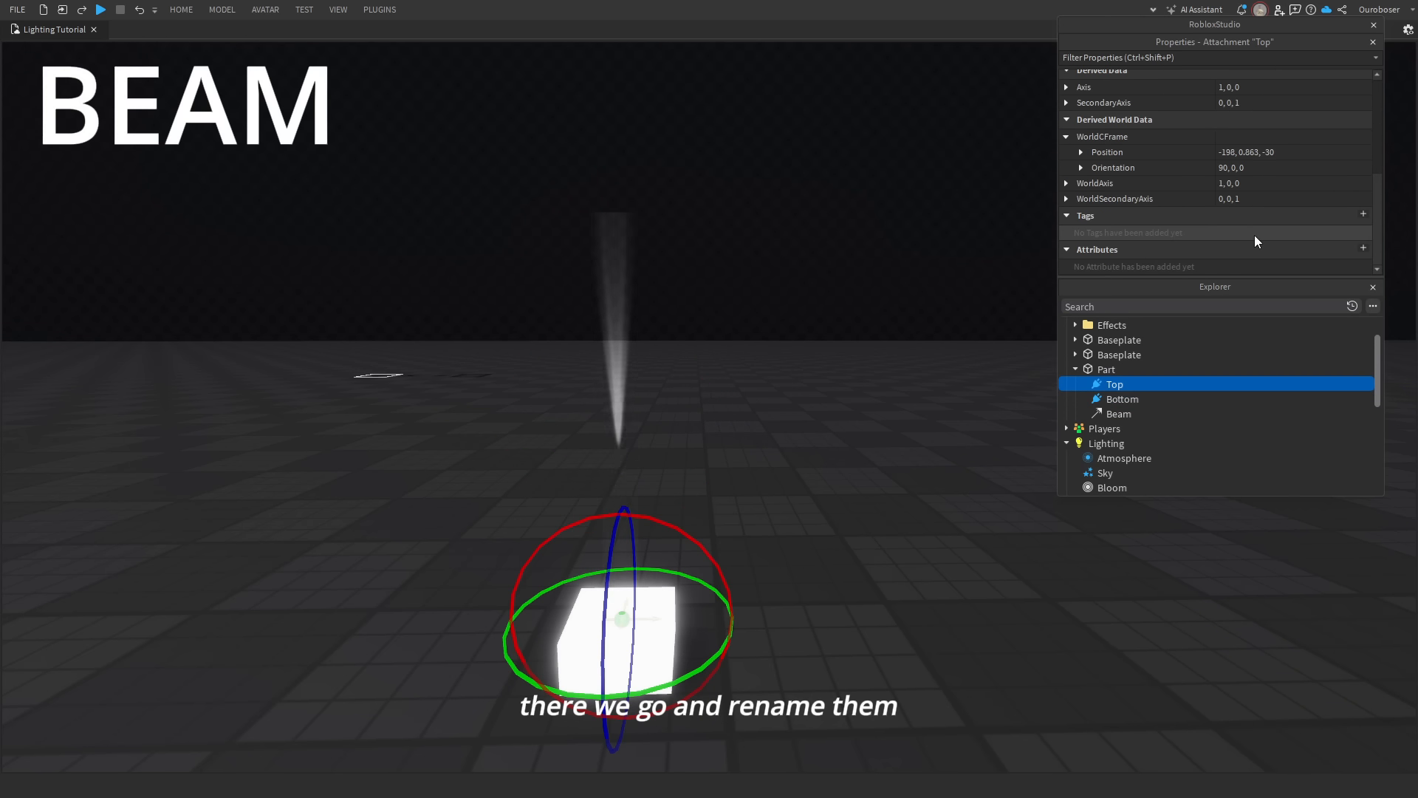
{"action": "scroll", "coordinate": [1254, 235], "scroll_direction": "up", "scroll_amount": 5}
{"action": "left_click", "coordinate": [1243, 165]}
{"action": "type", "text": "B"}
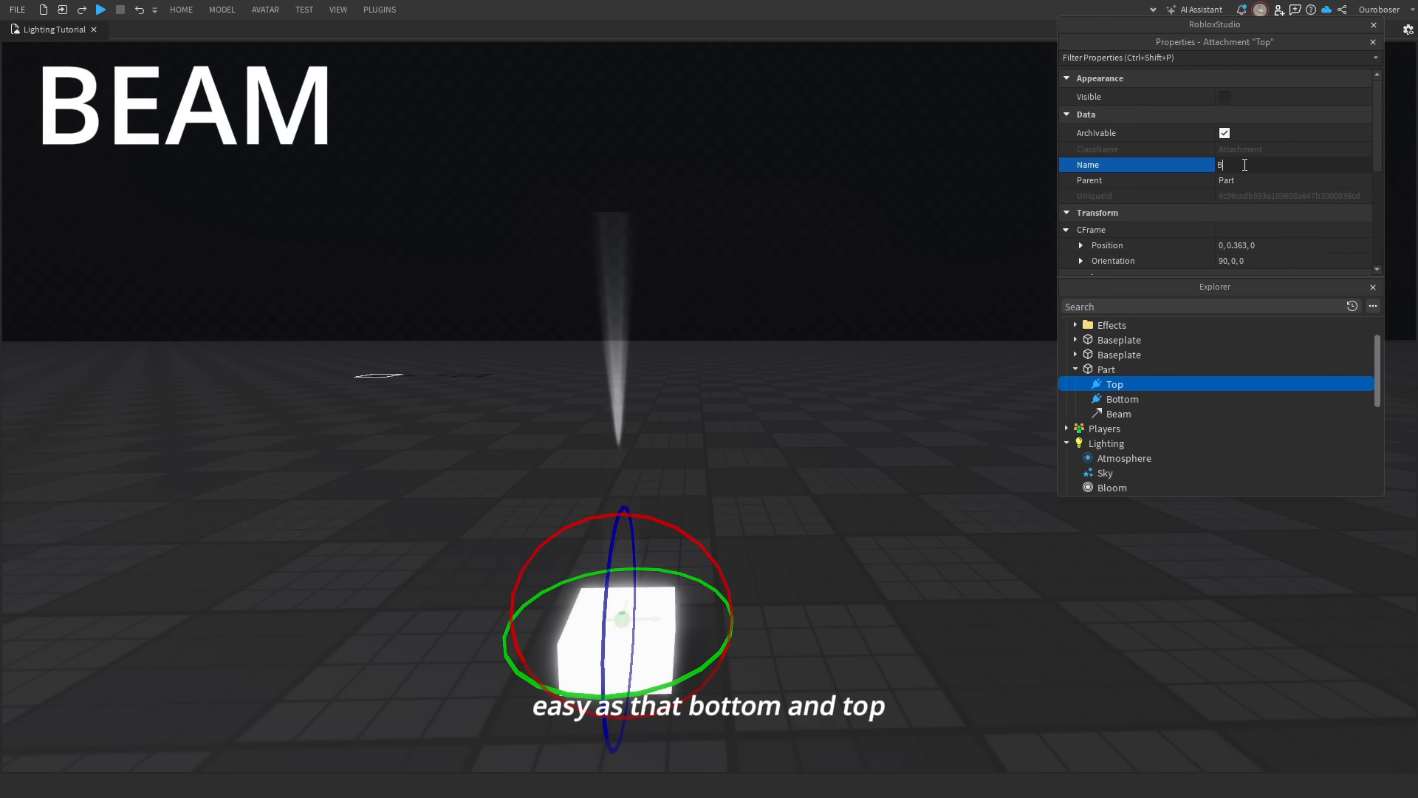
{"action": "type", "text": "ottom"}
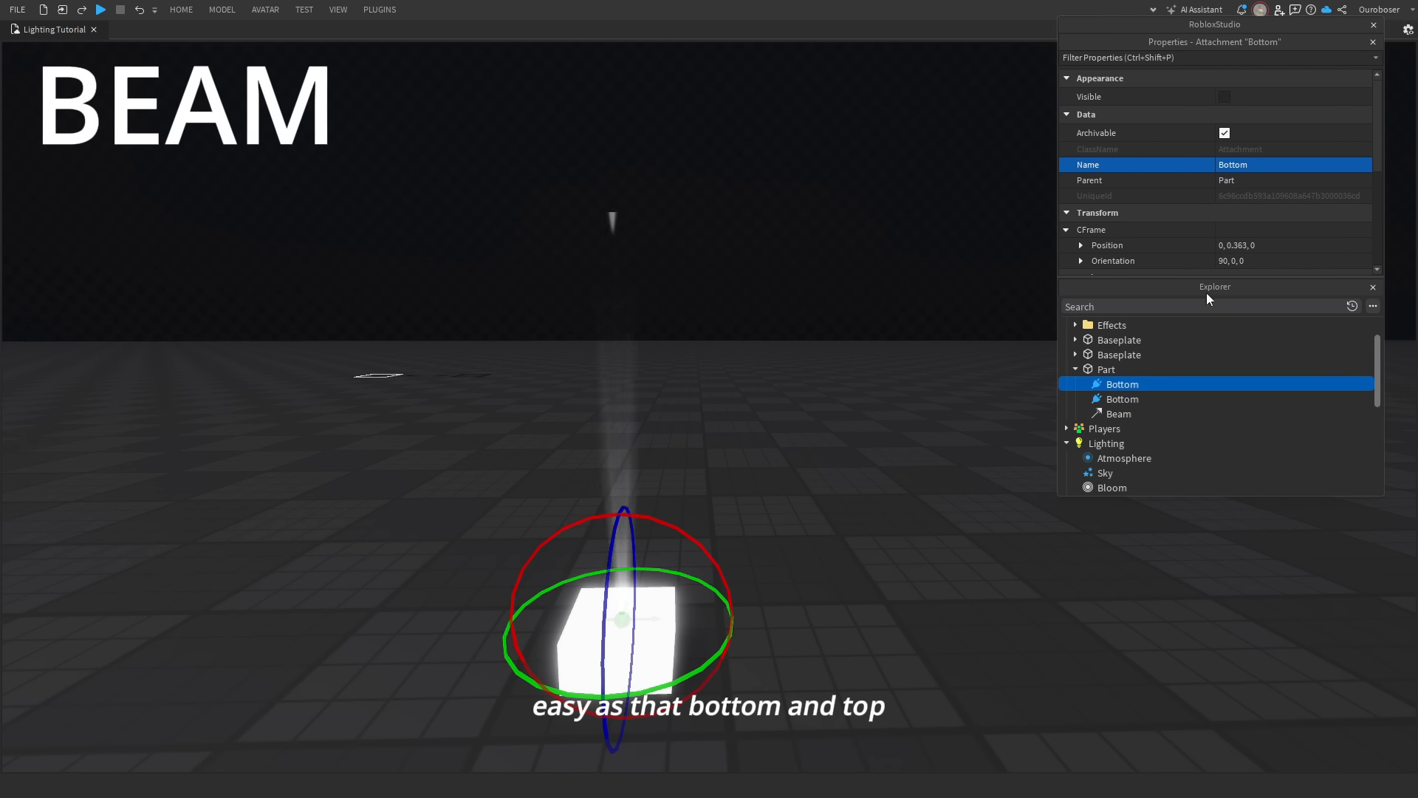
{"action": "left_click", "coordinate": [1123, 399]}
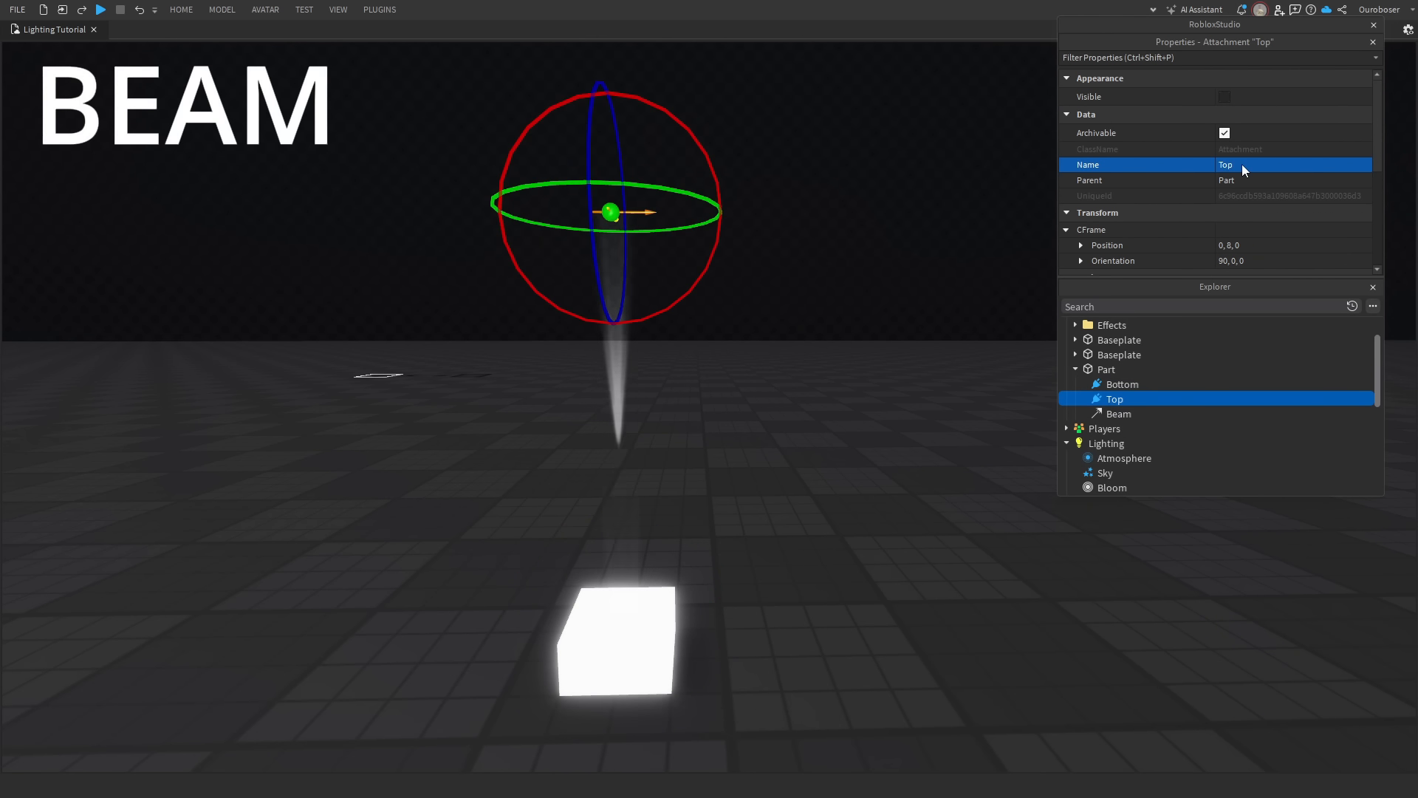
Set the Beam's Width0 to 2 and its Width1 to 5 so it tapers outwards.
{"action": "left_click", "coordinate": [1117, 414]}
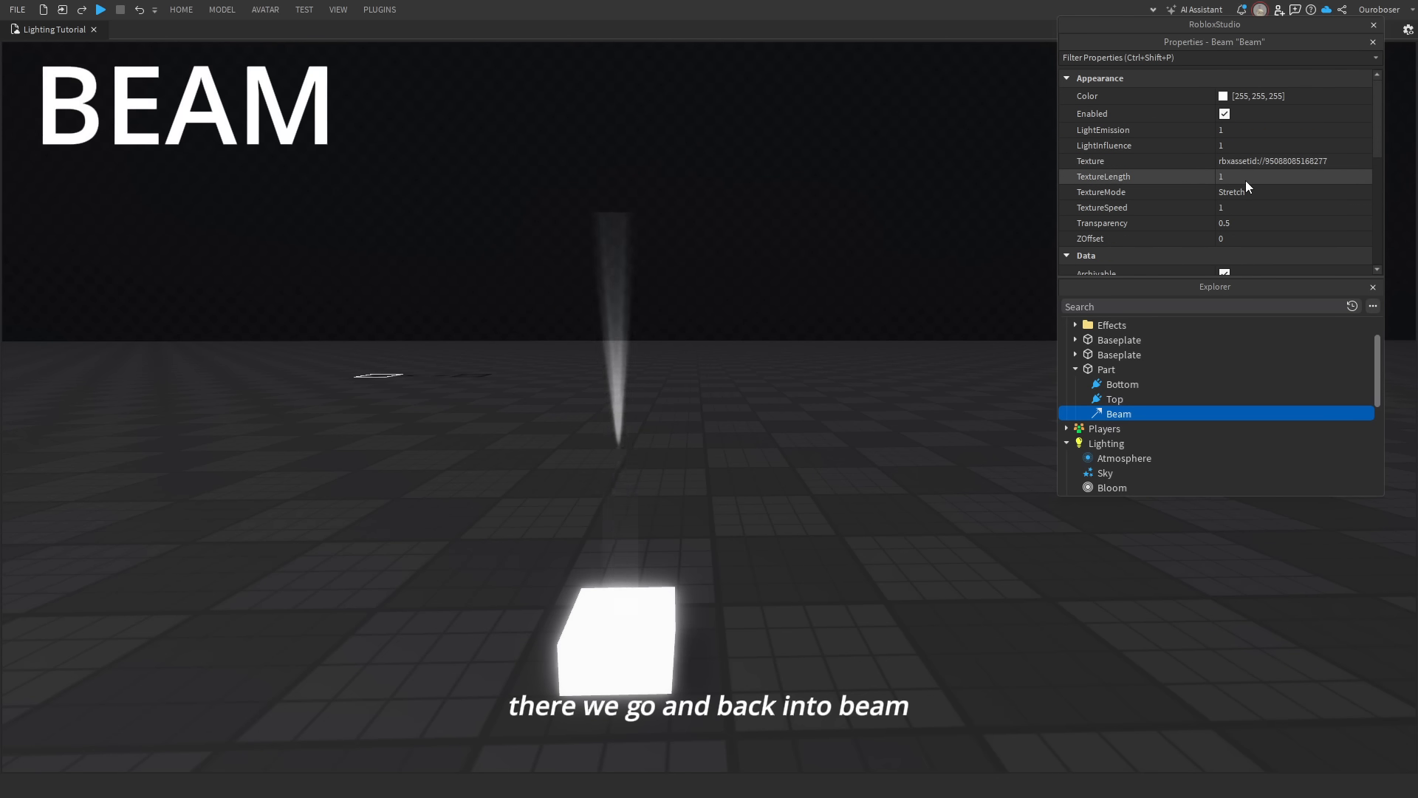
{"action": "scroll", "coordinate": [1246, 214], "scroll_direction": "down", "scroll_amount": 5}
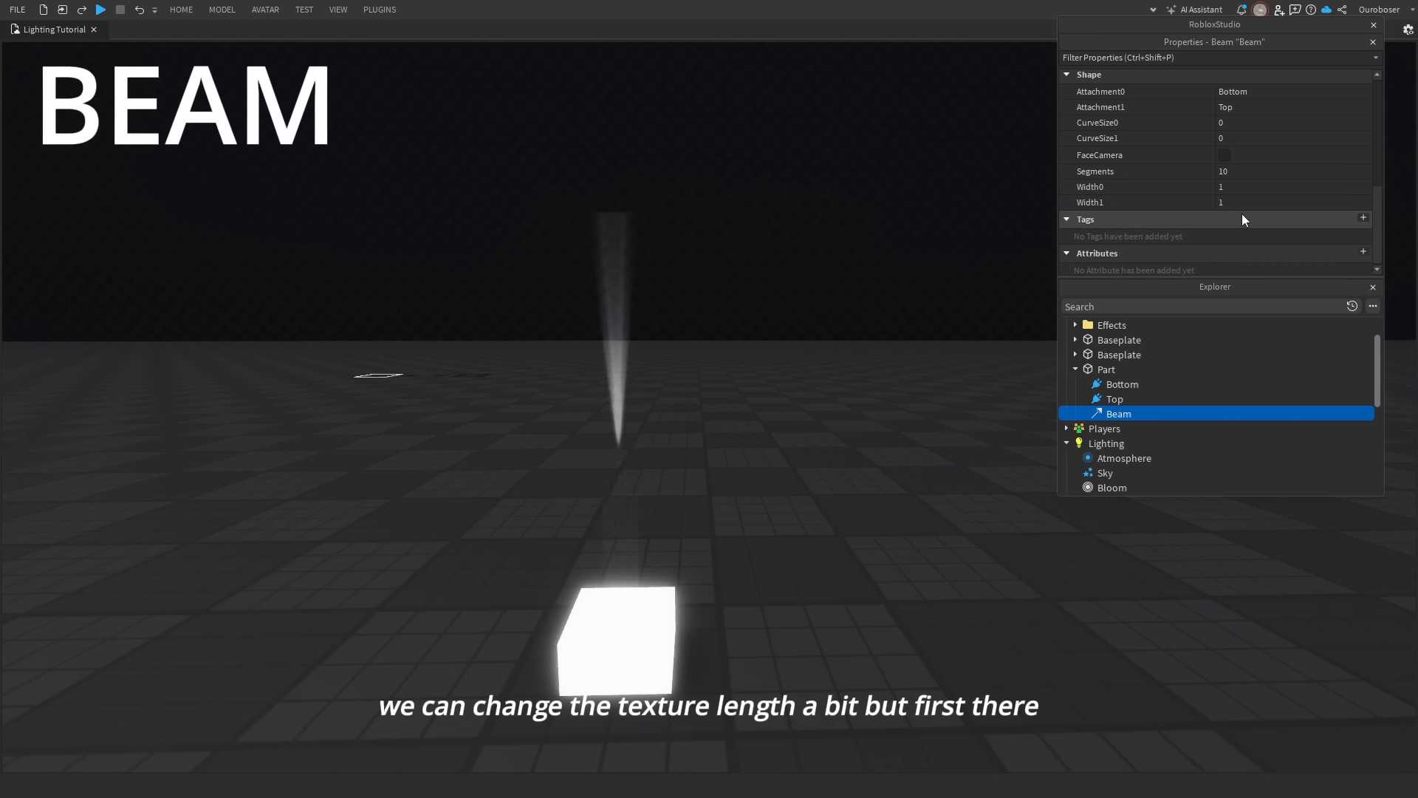
{"action": "left_click", "coordinate": [1242, 203]}
{"action": "type", "text": "2"}
{"action": "key", "text": "Return"}
{"action": "left_click", "coordinate": [1244, 186]}
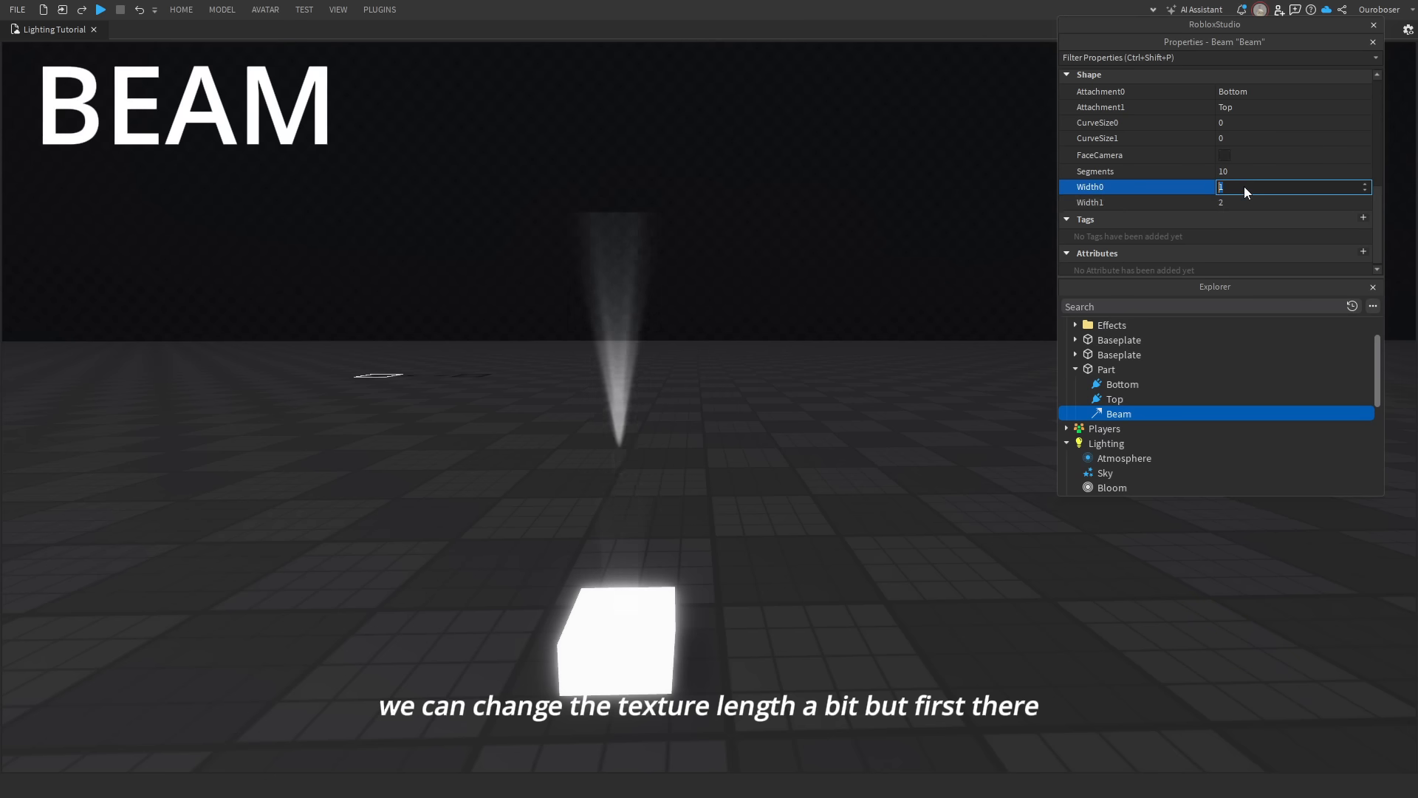
{"action": "type", "text": "2"}
{"action": "key", "text": "Return"}
{"action": "left_click", "coordinate": [1252, 204]}
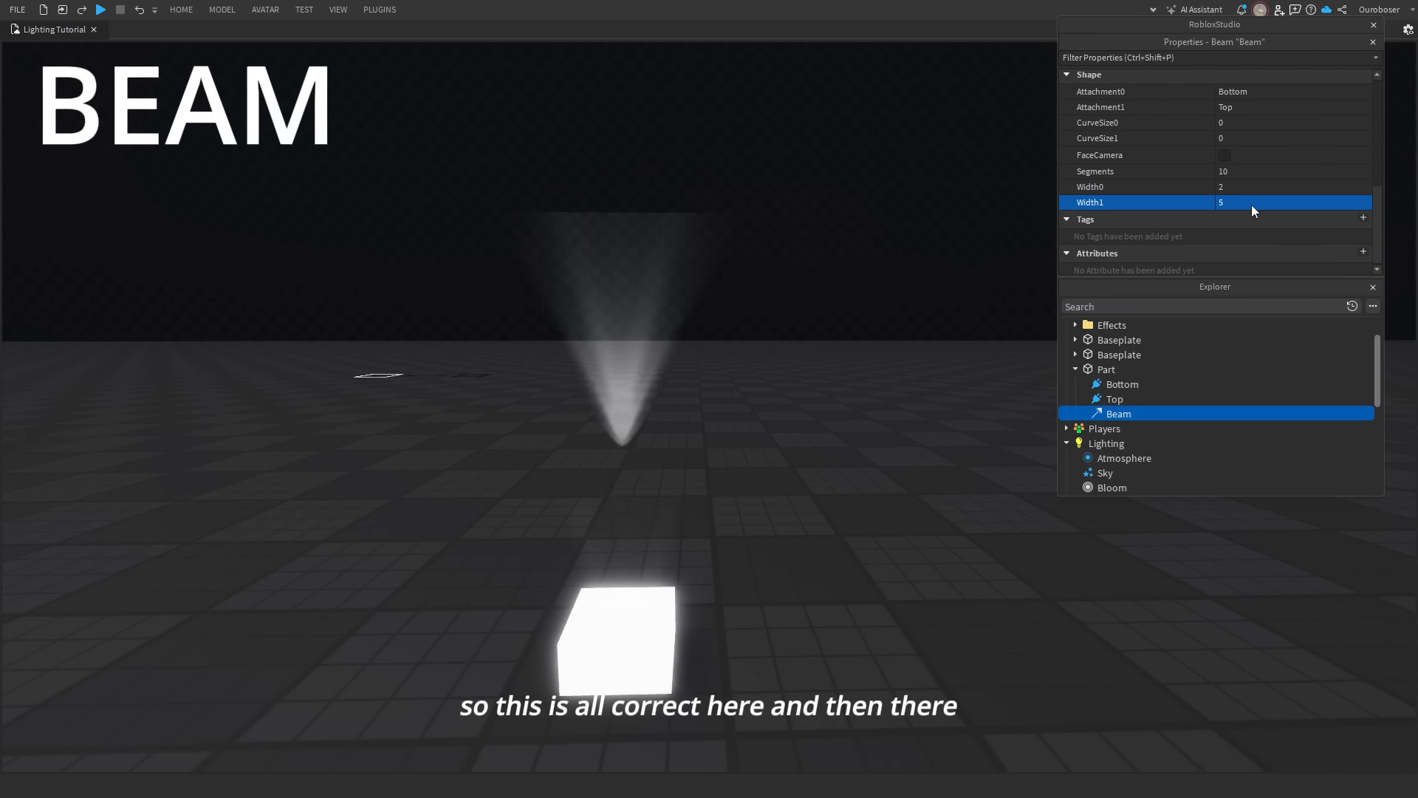
Raise the Top Attachment to about 15 studs above the neon Part to lengthen the beam.
{"action": "left_click", "coordinate": [1112, 399]}
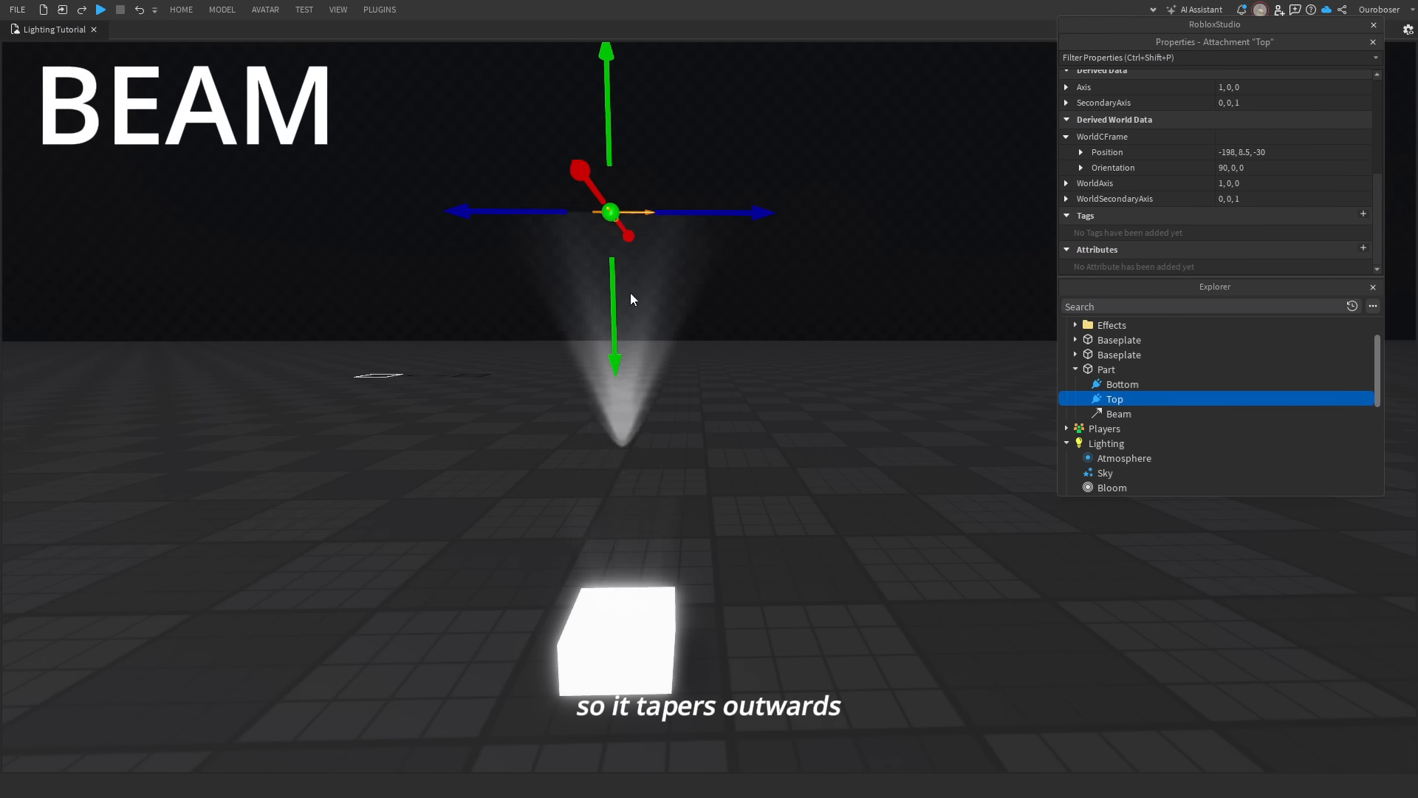
{"action": "scroll", "coordinate": [637, 266], "scroll_direction": "down", "scroll_amount": 4}
{"action": "left_click_drag", "start_coordinate": [615, 296], "coordinate": [650, 222]}
{"action": "scroll", "coordinate": [650, 222], "scroll_direction": "up", "scroll_amount": 2}
Set the Beam's TextureMode to Static, its TextureSpeed to 0 and its TextureLength to 15.
{"action": "left_click", "coordinate": [1119, 415]}
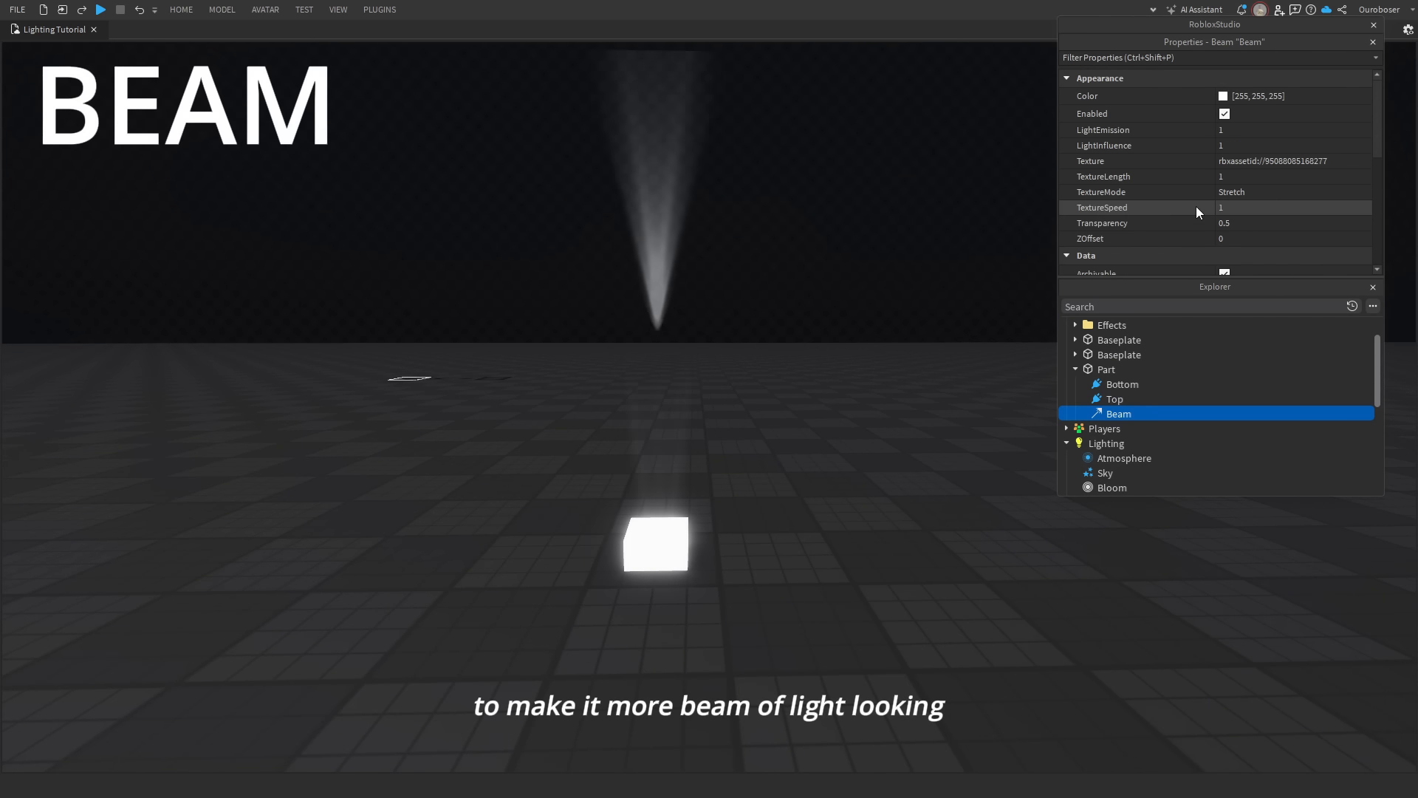
{"action": "left_click", "coordinate": [1241, 193]}
{"action": "left_click", "coordinate": [1243, 201]}
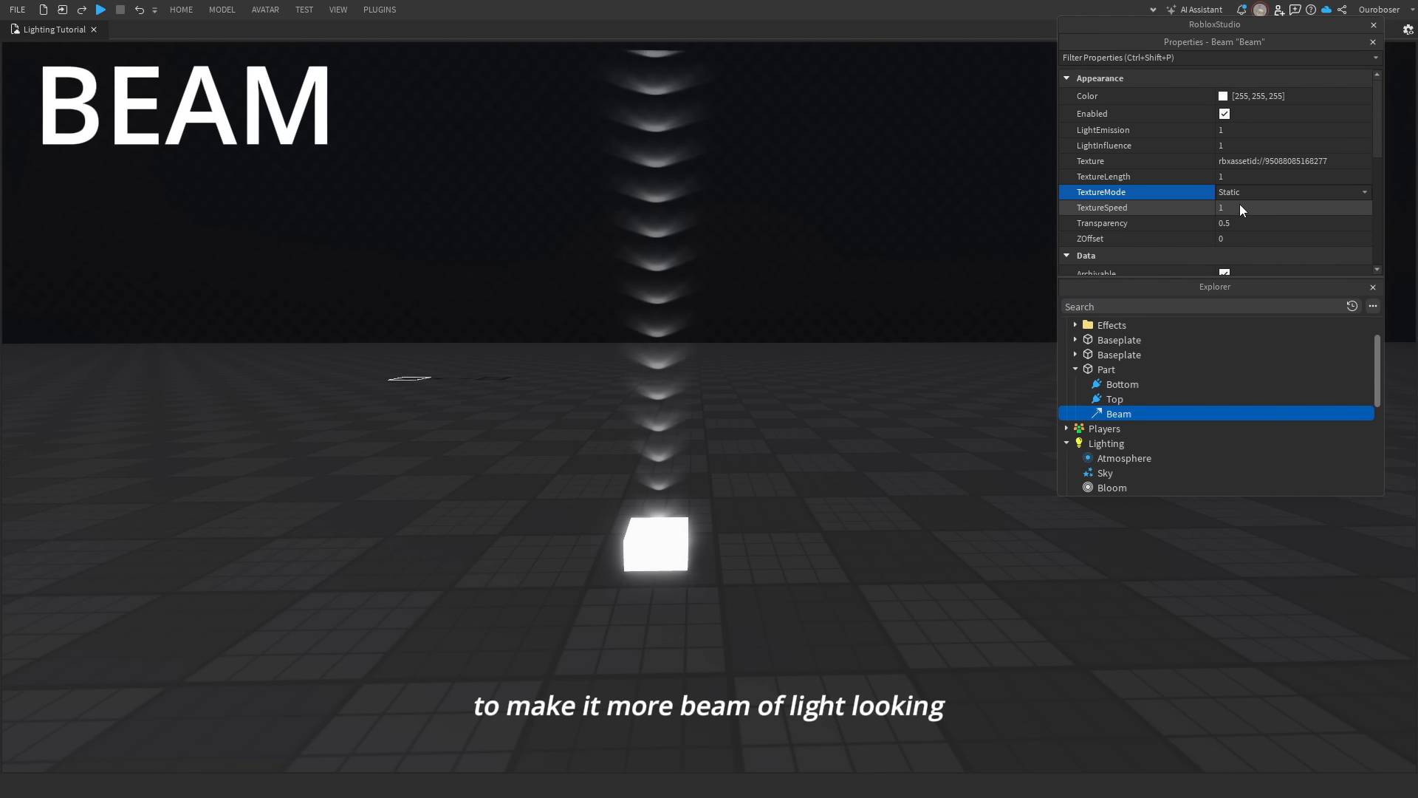
{"action": "left_click", "coordinate": [1241, 222]}
{"action": "left_click", "coordinate": [1246, 209]}
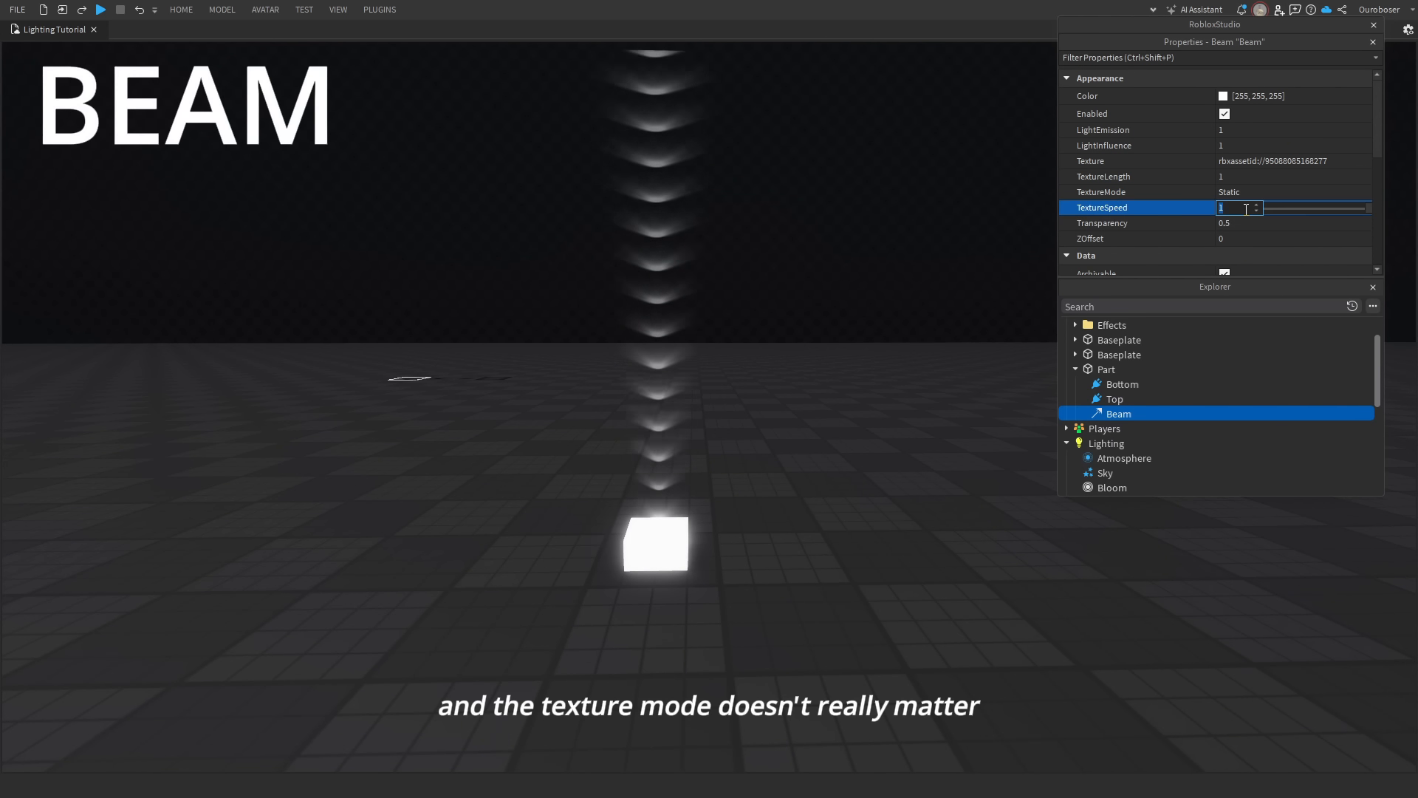
{"action": "left_click", "coordinate": [1226, 179]}
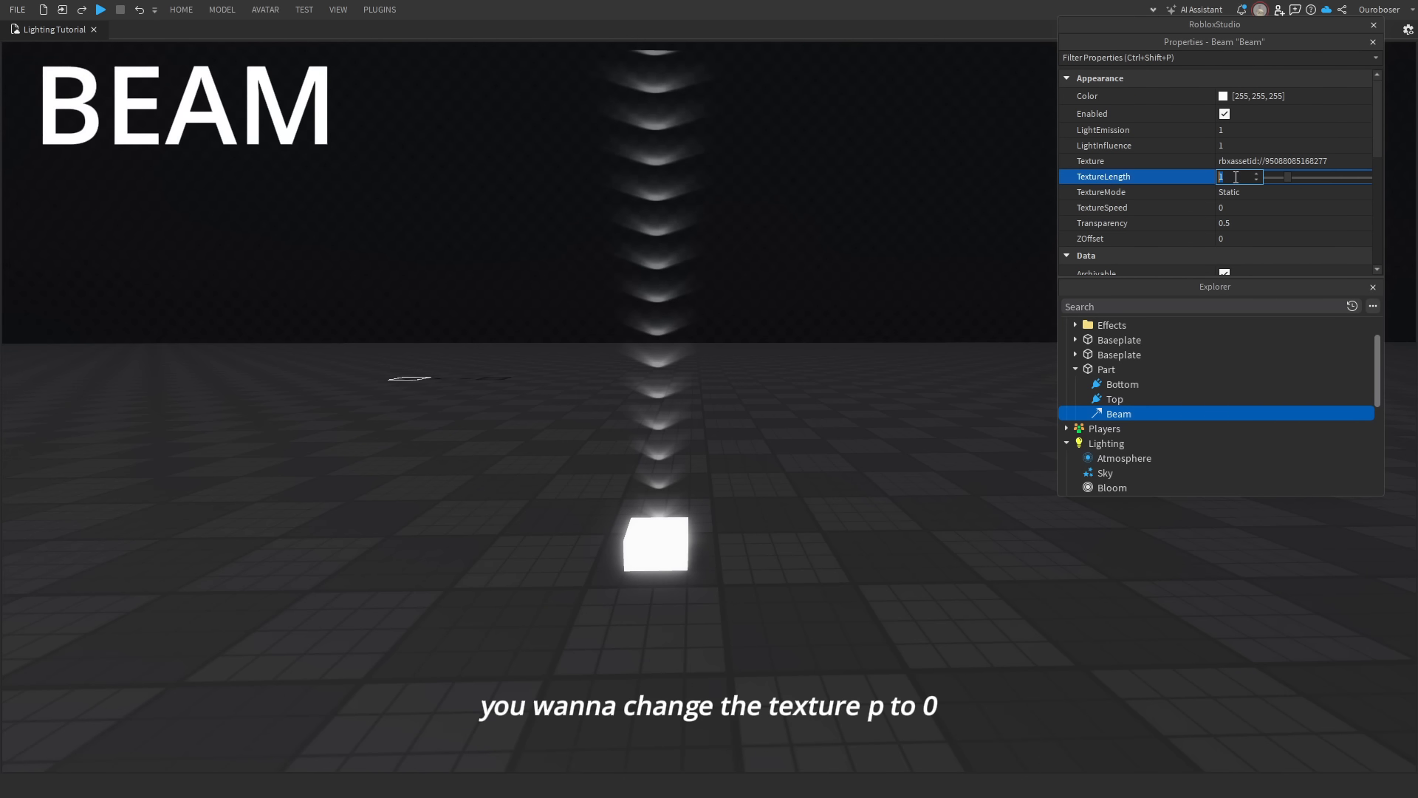
{"action": "type", "text": "15"}
{"action": "key", "text": "Return"}
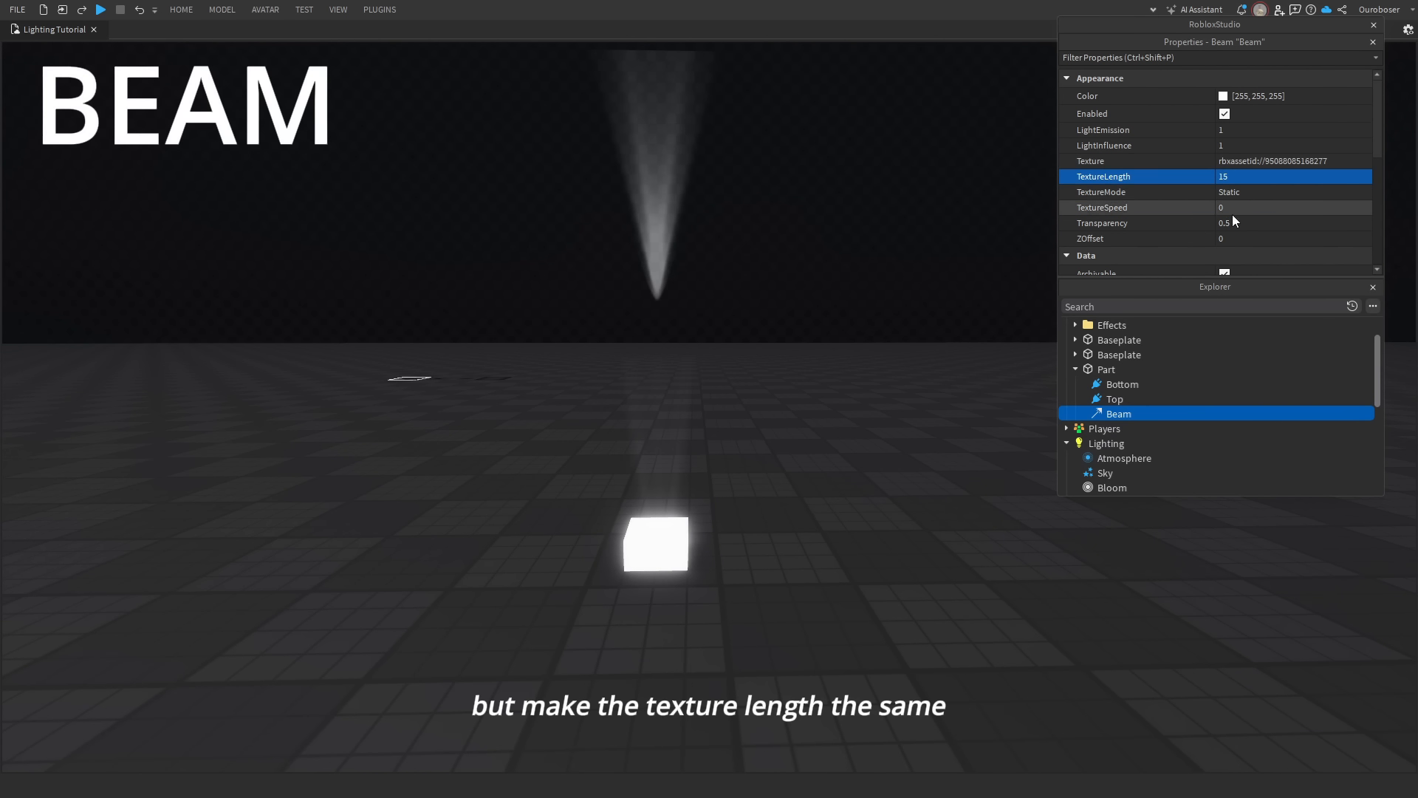
Measure the distance from the Top Attachment down to the neon Part with the Move tool.
{"action": "left_click", "coordinate": [1111, 399]}
{"action": "left_click_drag", "start_coordinate": [650, 186], "coordinate": [673, 538]}
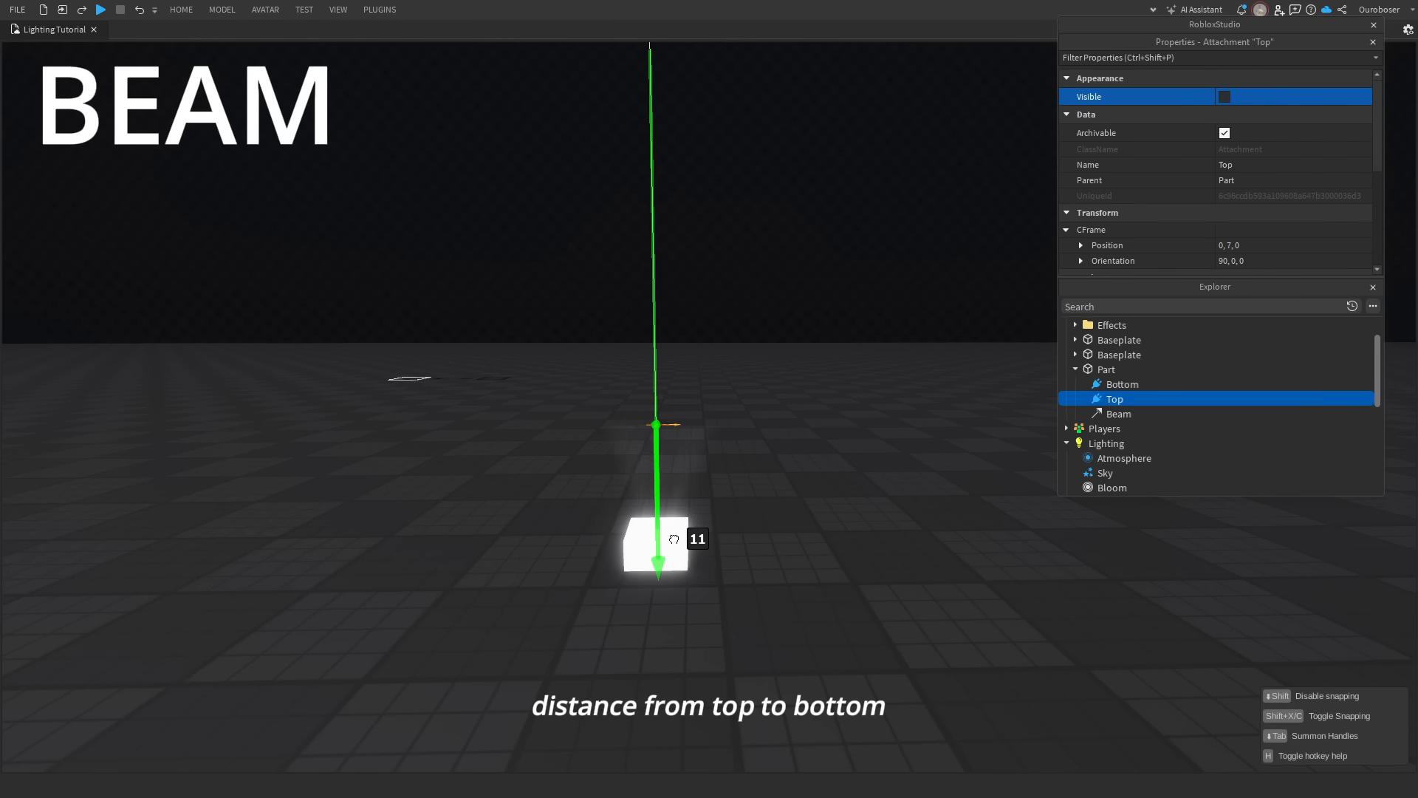
{"action": "left_click_drag", "start_coordinate": [677, 627], "coordinate": [675, 656]}
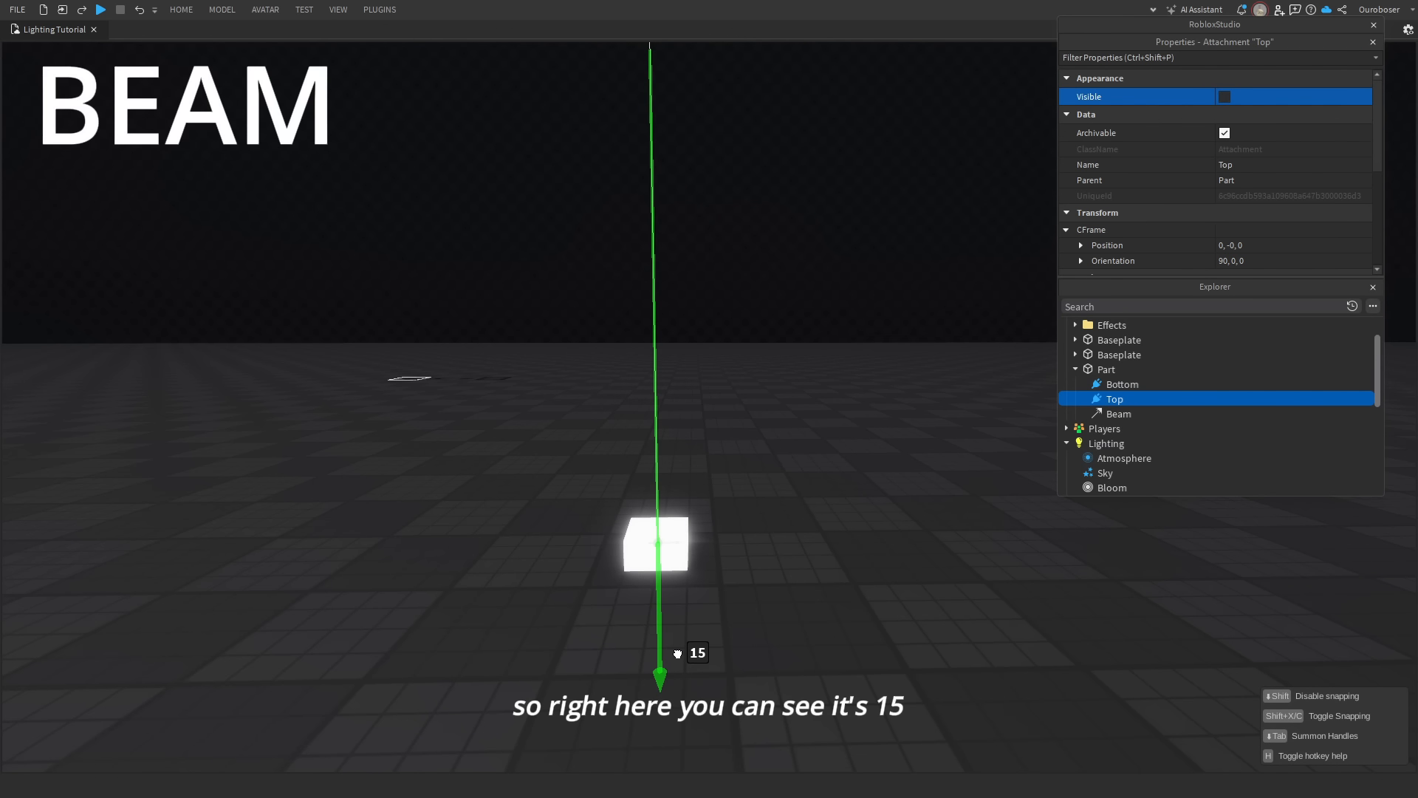
{"action": "left_click", "coordinate": [1115, 384]}
Set the Beam's TextureLength to 16.
{"action": "left_click", "coordinate": [1115, 414]}
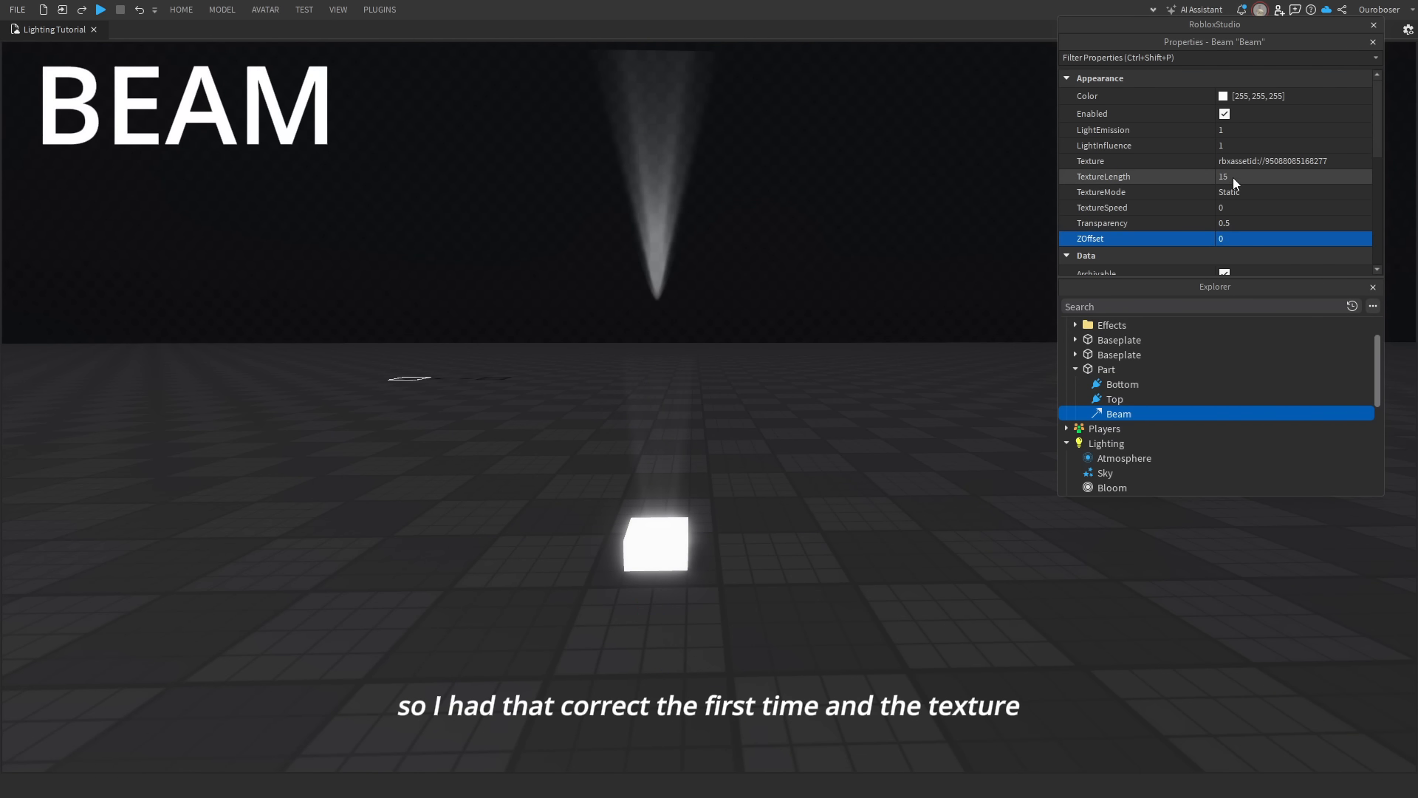
{"action": "left_click", "coordinate": [1248, 220]}
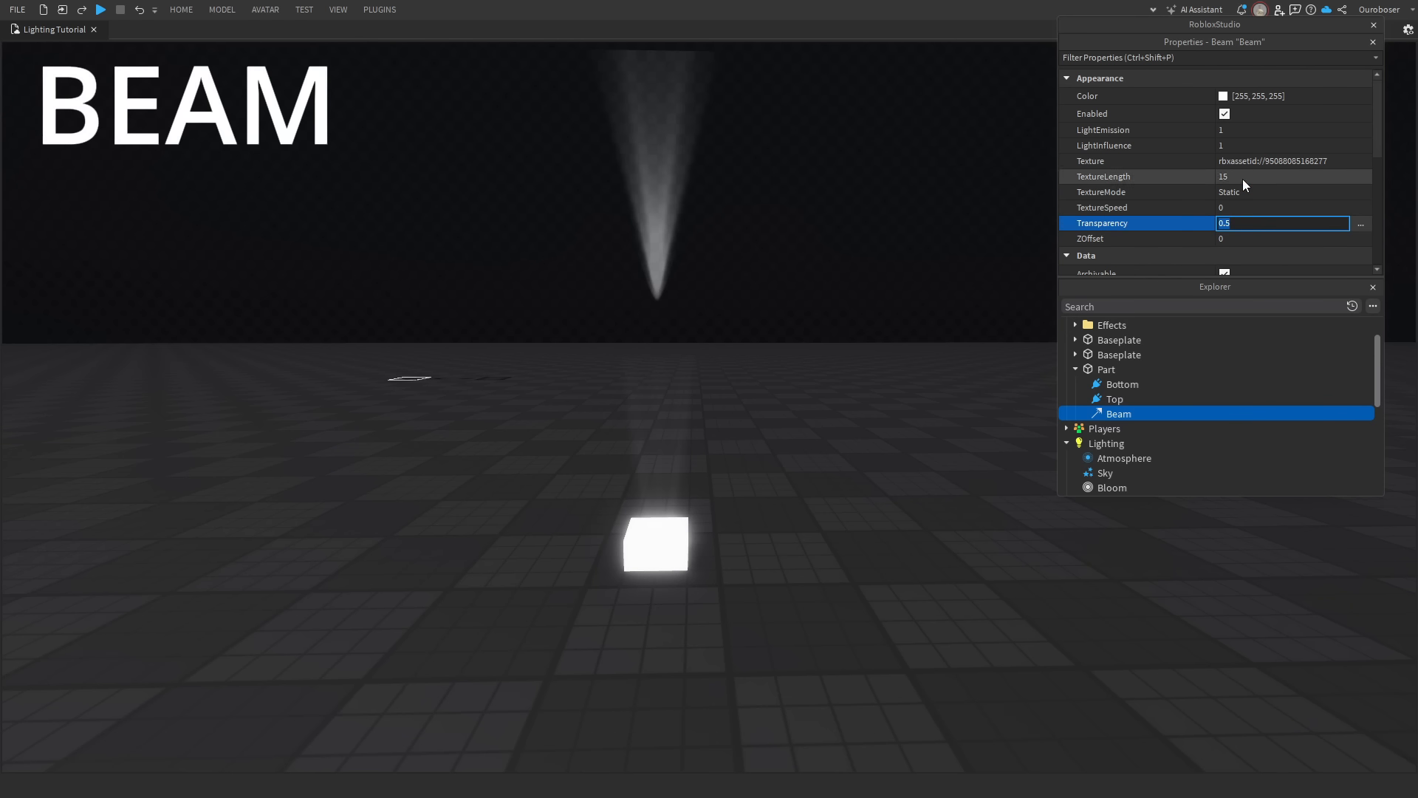
{"action": "left_click", "coordinate": [1243, 178]}
{"action": "type", "text": "16"}
Align the Beam's texture with the neon Part by briefly running TextureSpeed at 0.1 and -0.1, ending at 0.
{"action": "left_click", "coordinate": [1251, 208]}
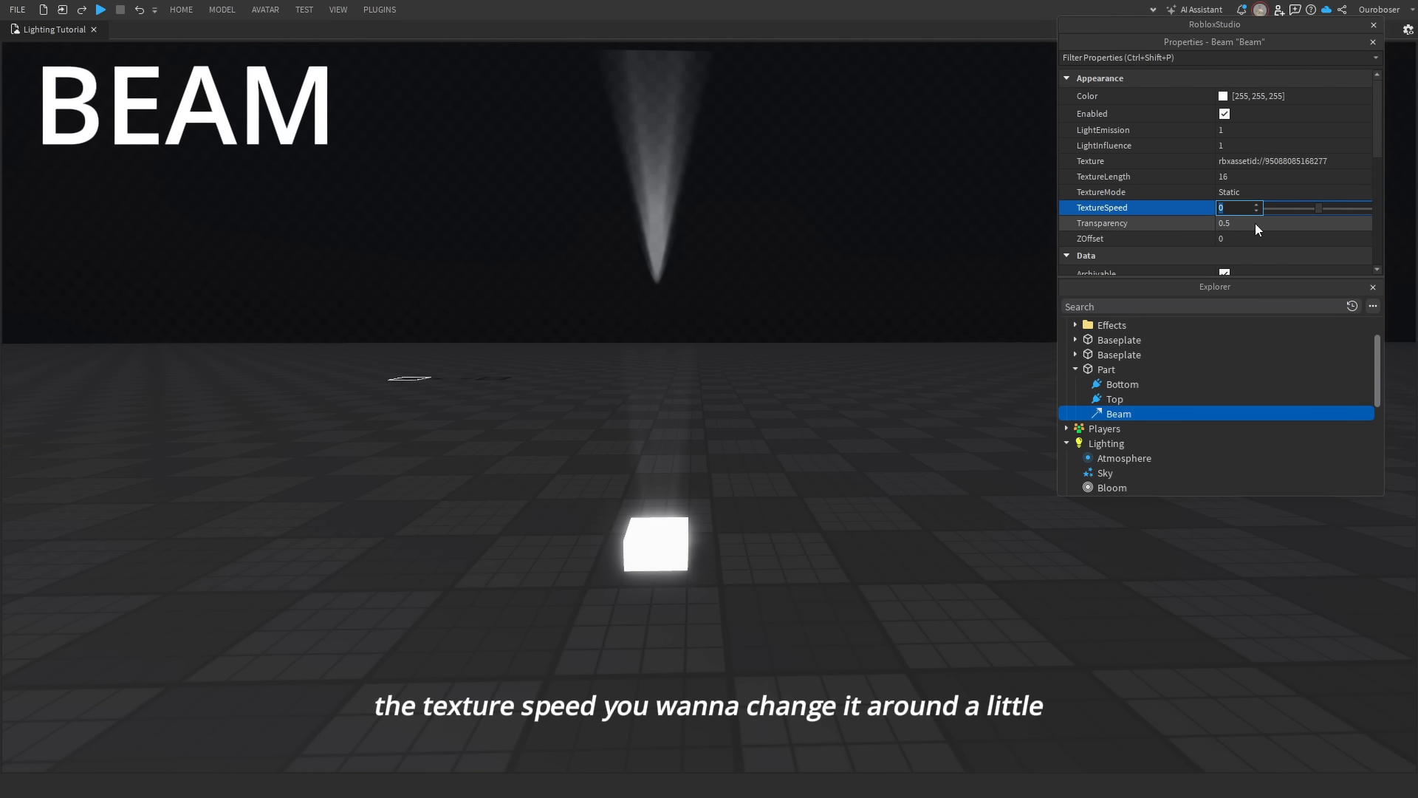
{"action": "key", "text": "BackSpace"}
{"action": "type", "text": "0.1"}
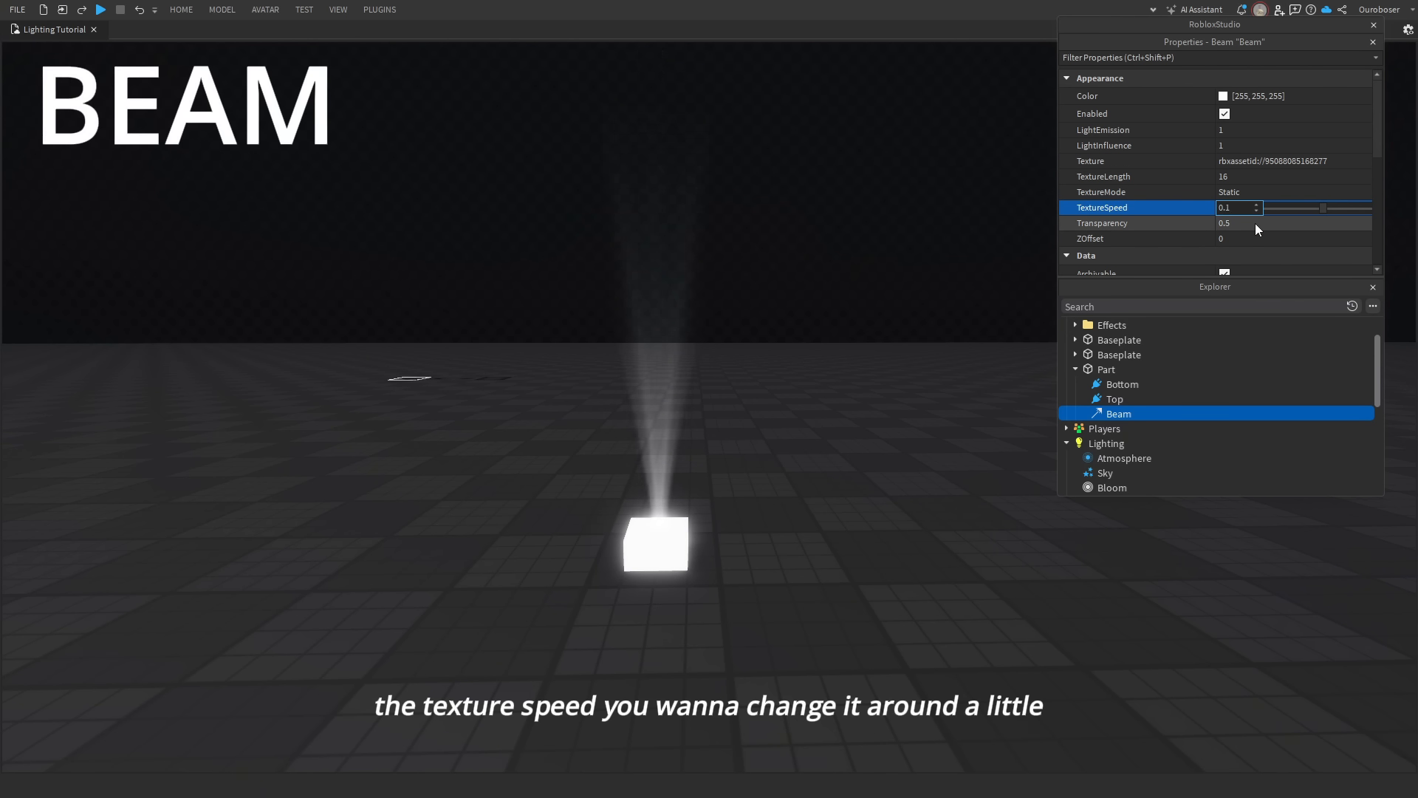
{"action": "right_click", "coordinate": [1092, 410]}
{"action": "left_click", "coordinate": [1265, 207]}
{"action": "left_click", "coordinate": [1266, 207]}
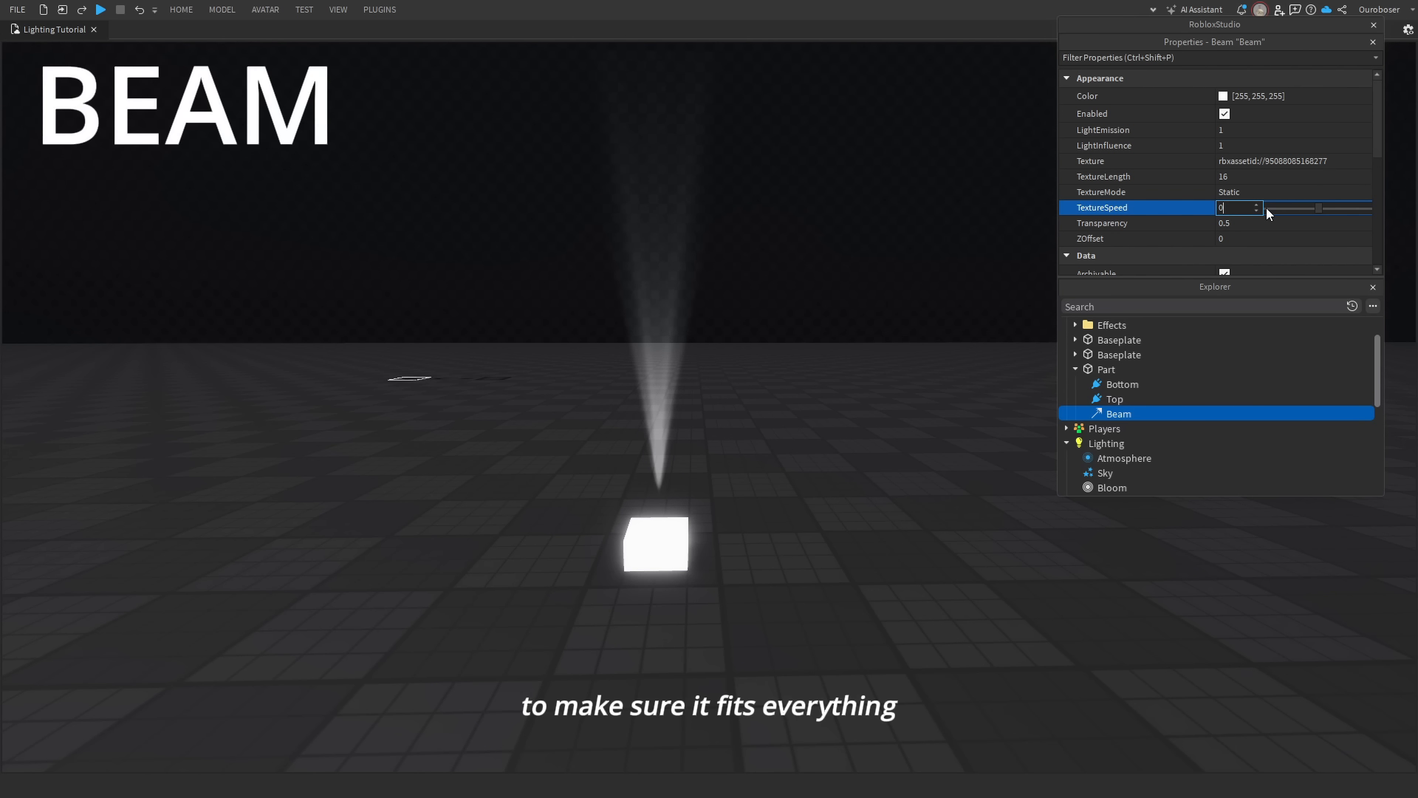
{"action": "type", "text": "-0.1"}
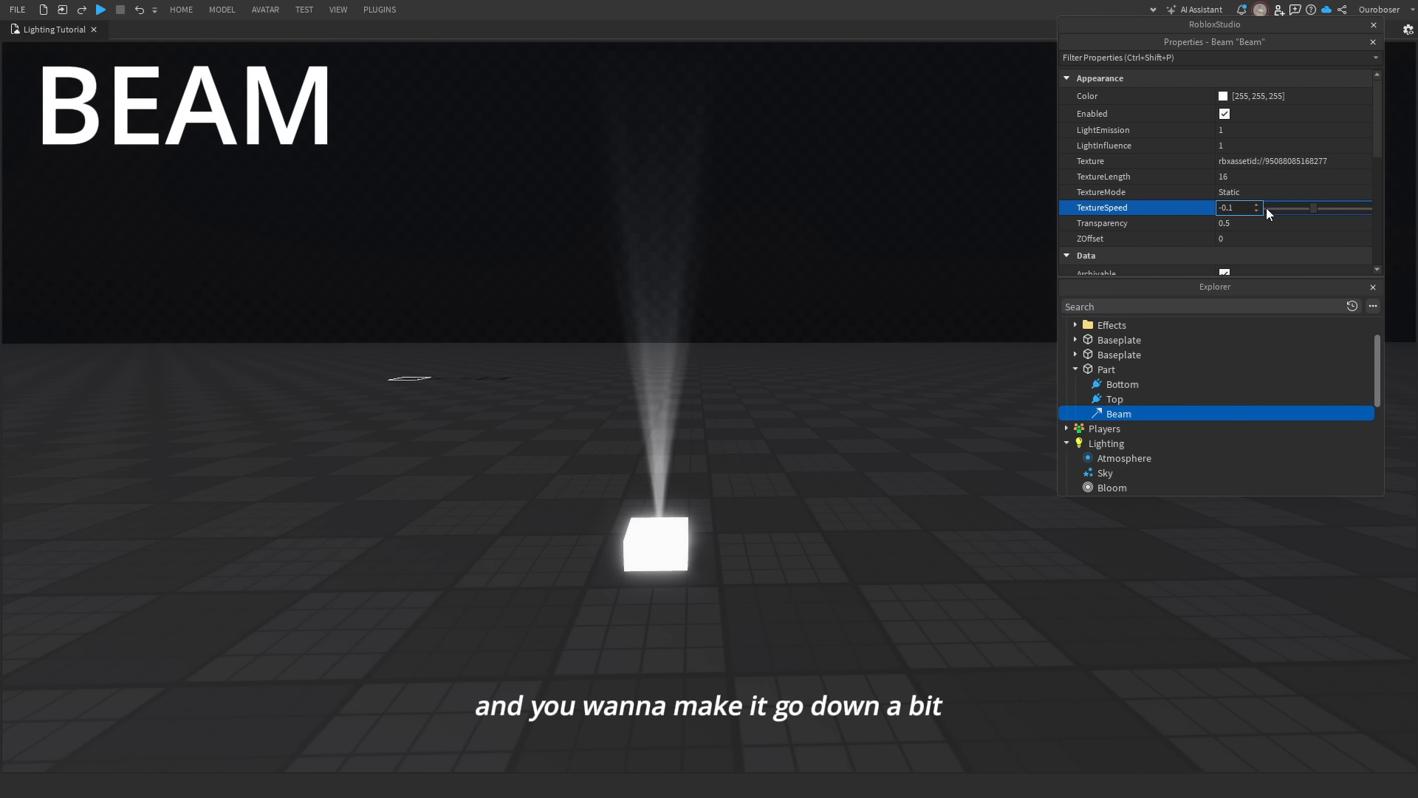
{"action": "key", "text": "BackSpace"}
{"action": "key", "text": "BackSpace"}
{"action": "left_click", "coordinate": [810, 566]}
{"action": "left_click", "coordinate": [1110, 402]}
{"action": "left_click", "coordinate": [1116, 414]}
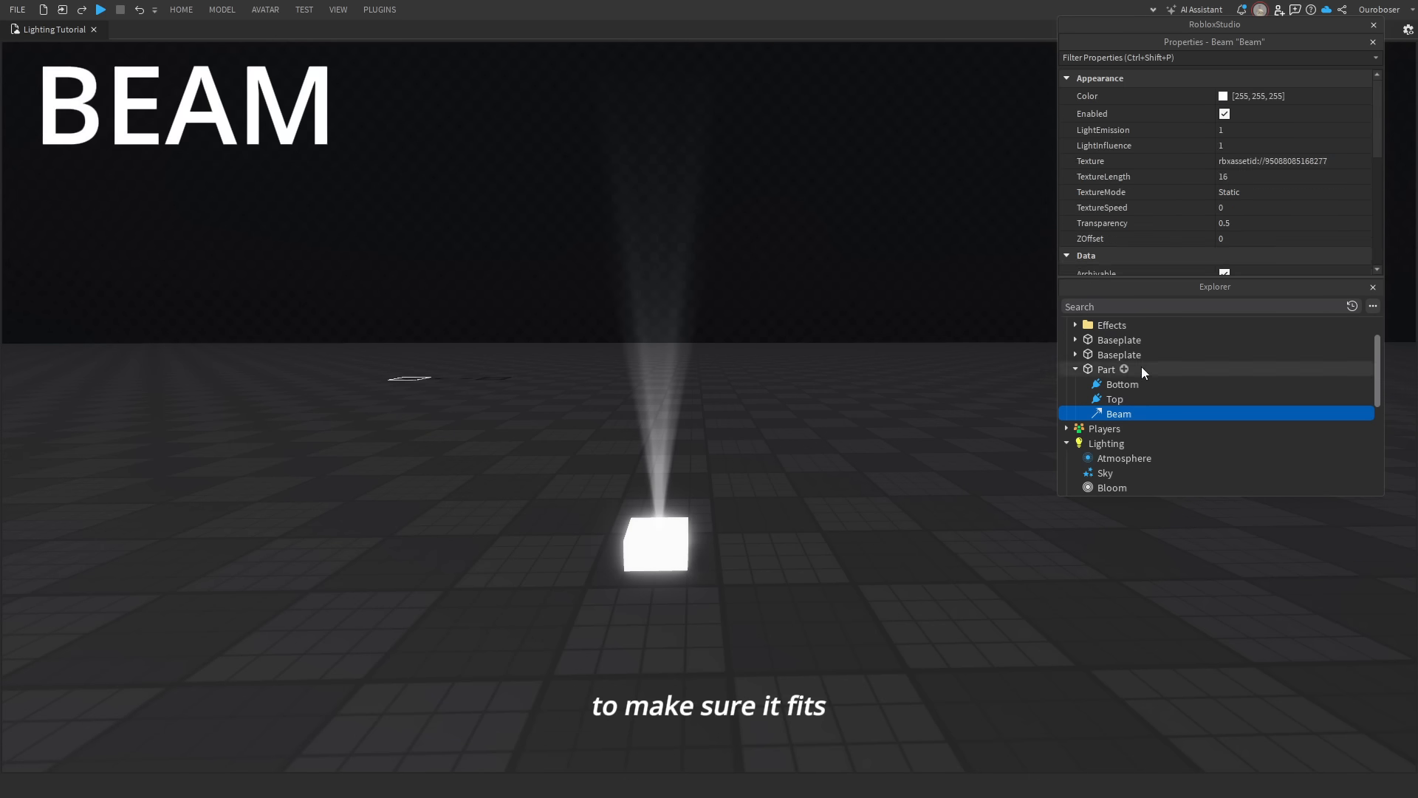
Widen the Beam by setting its Width0 to 5 and its Width1 to 15.
{"action": "scroll", "coordinate": [1242, 236], "scroll_direction": "down", "scroll_amount": 5}
{"action": "left_click", "coordinate": [1248, 236]}
{"action": "type", "text": "5"}
{"action": "key", "text": "Return"}
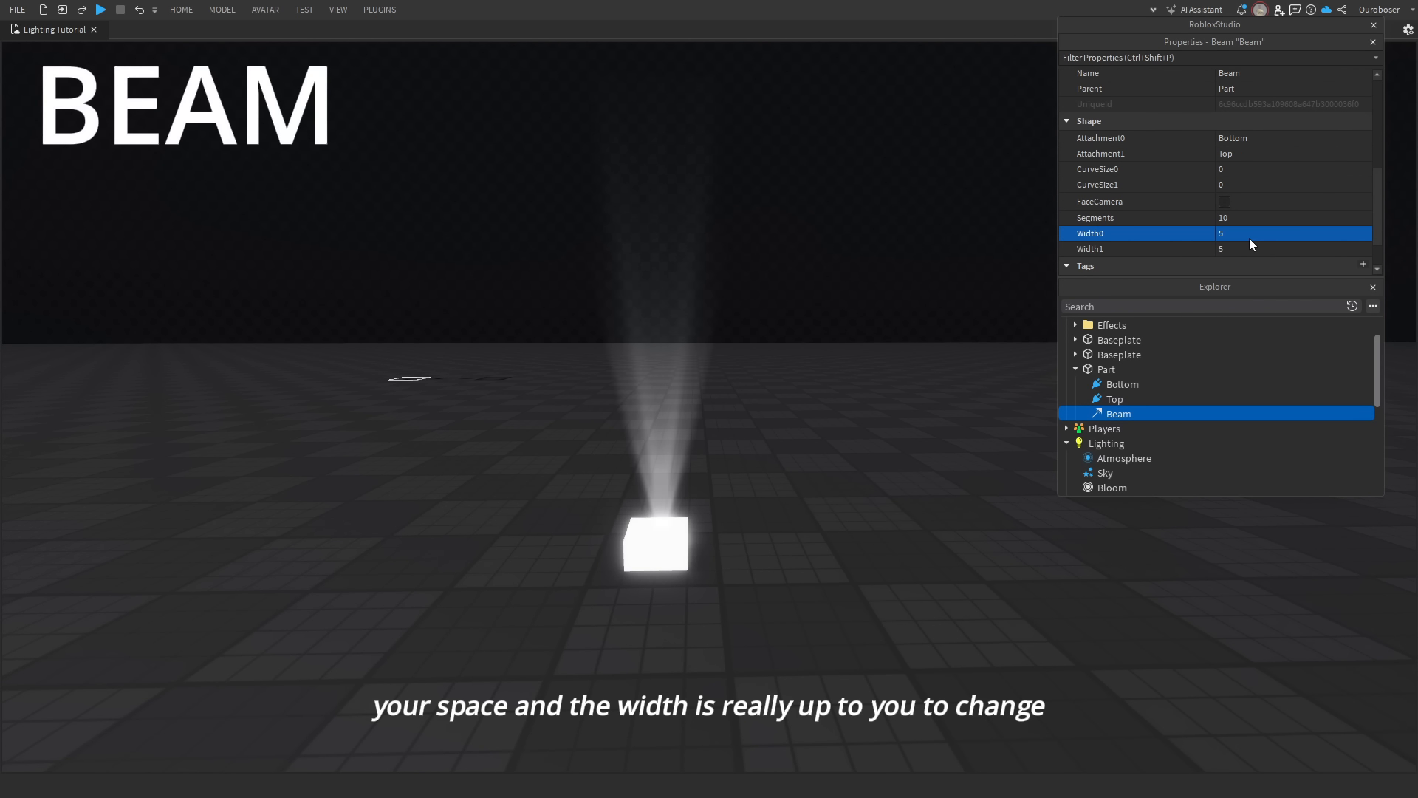
{"action": "left_click", "coordinate": [1222, 249]}
{"action": "type", "text": "15"}
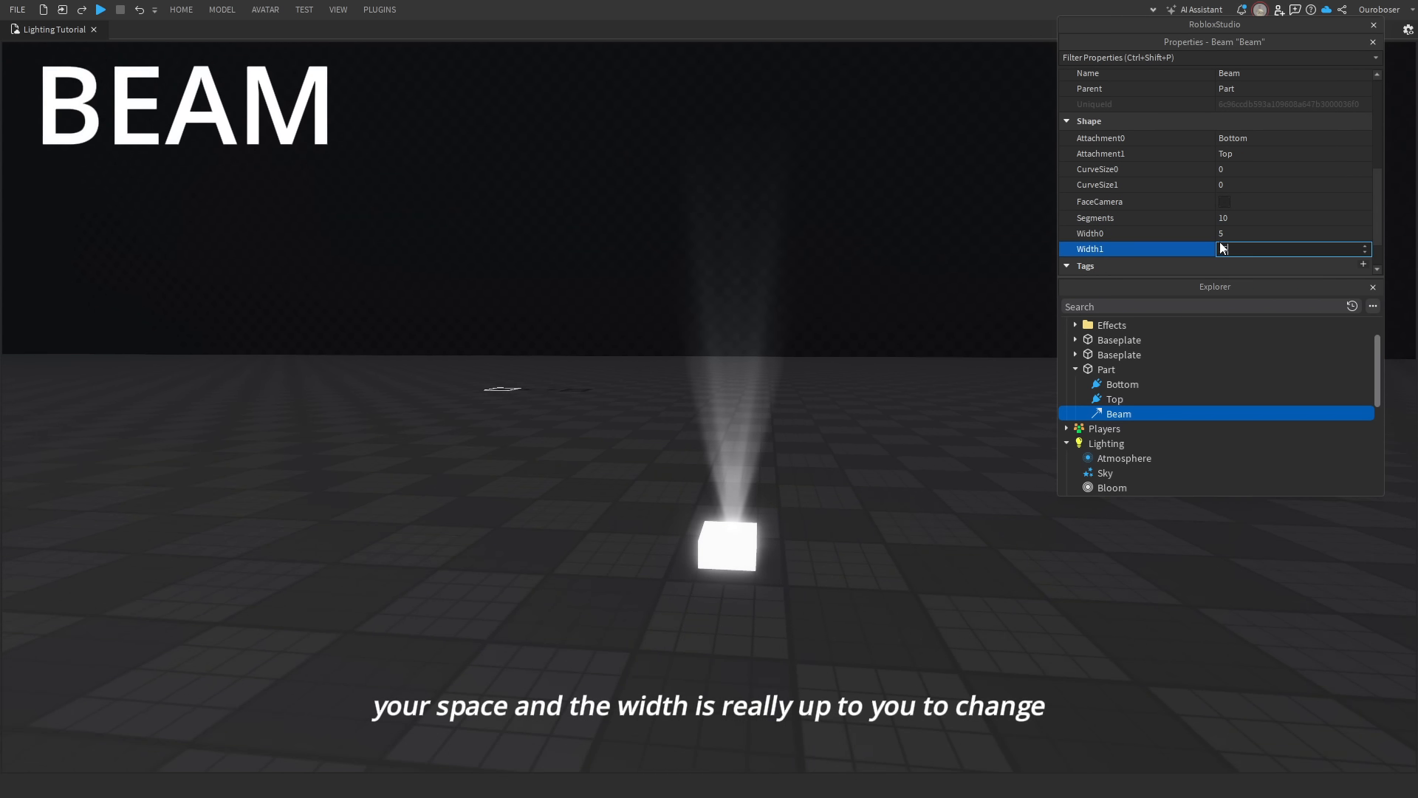
{"action": "key", "text": "Return"}
Inspect the Beam from another angle and enable its FaceCamera property.
{"action": "key", "text": "a"}
{"action": "right_click_drag", "start_coordinate": [854, 379], "coordinate": [857, 375]}
{"action": "key", "text": "s"}
{"action": "key", "text": "w"}
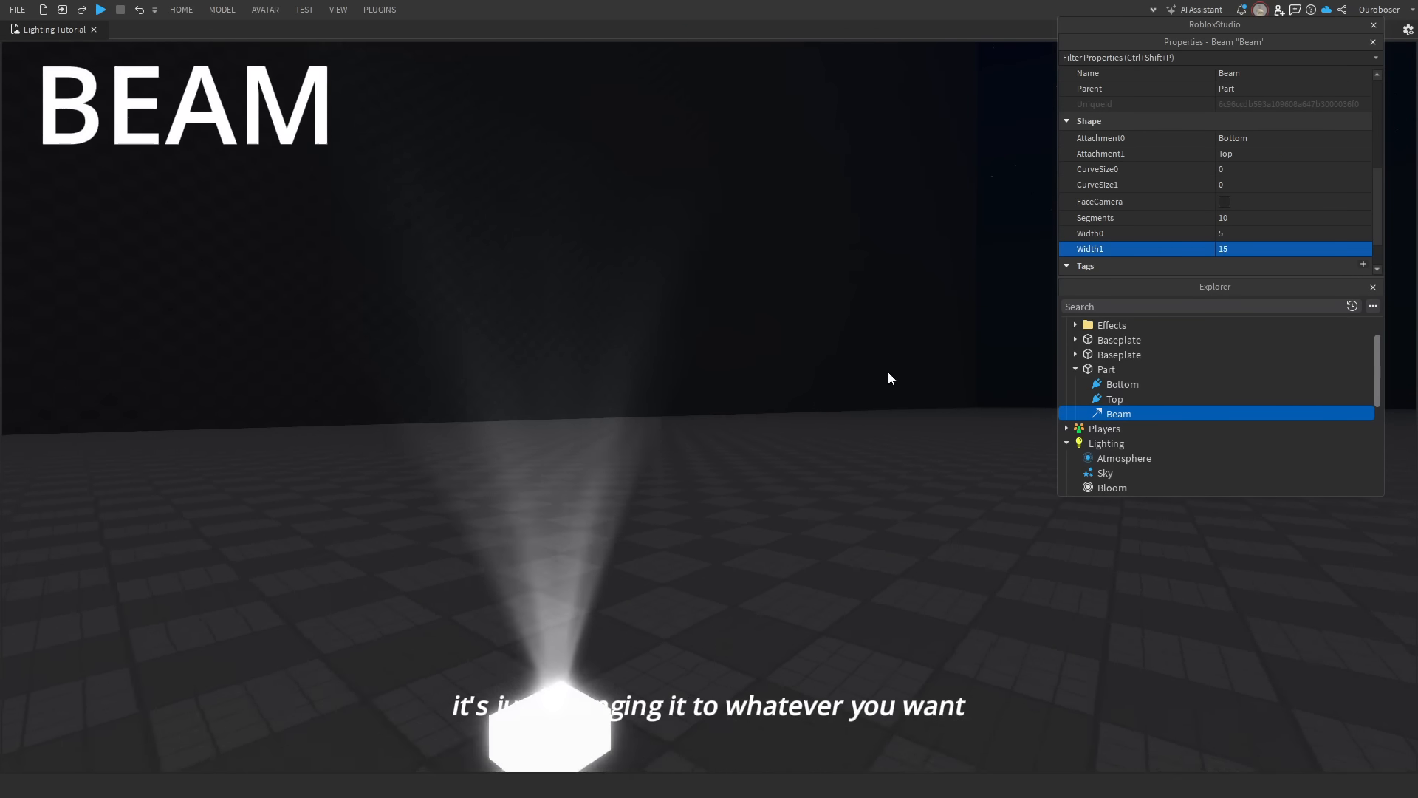
{"action": "key", "text": "s"}
{"action": "key", "text": "a"}
{"action": "left_click", "coordinate": [1224, 202]}
Narrow the Beam's Width1 to 5, then widen it to 7.
{"action": "left_click", "coordinate": [1251, 250]}
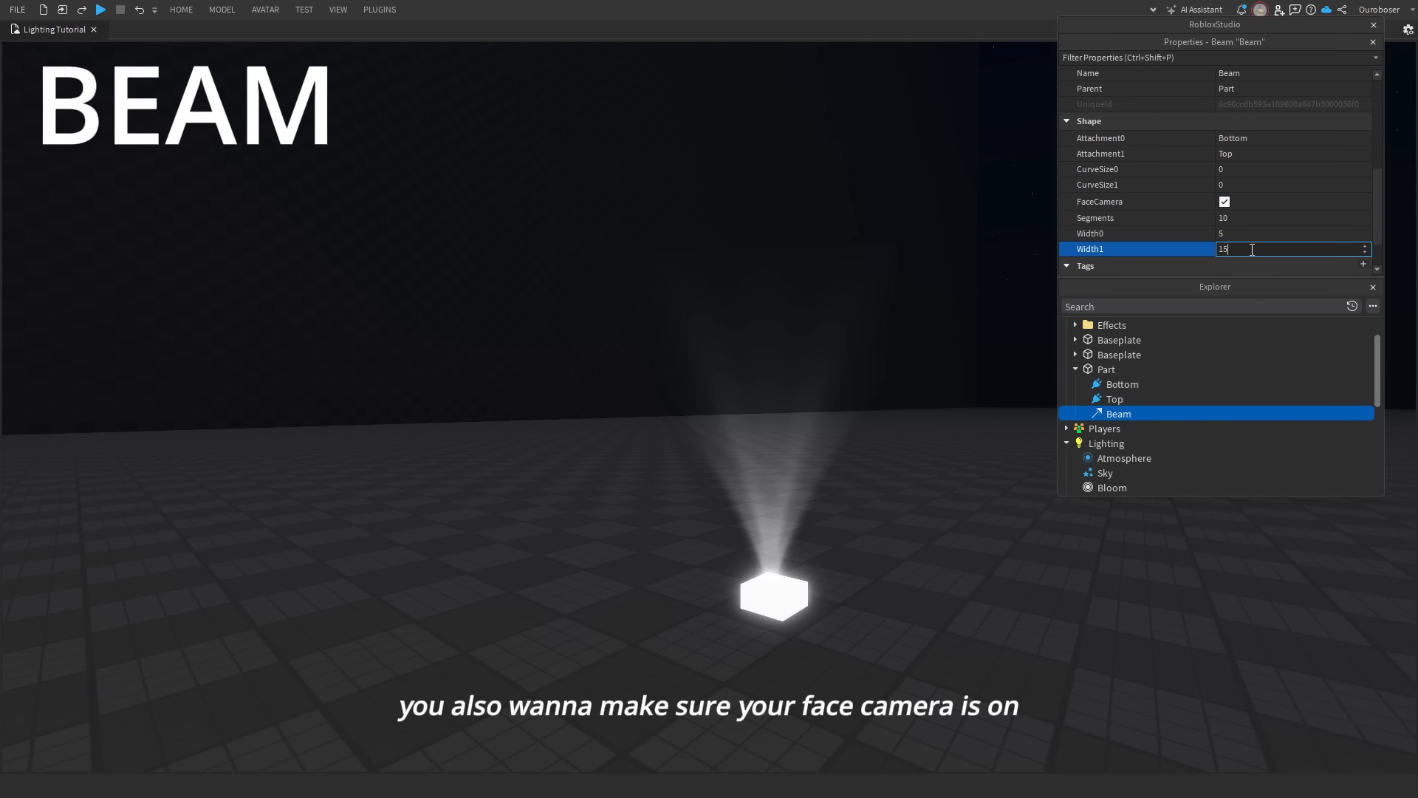
{"action": "key", "text": "BackSpace"}
{"action": "key", "text": "BackSpace"}
{"action": "type", "text": "5"}
{"action": "key", "text": "Return"}
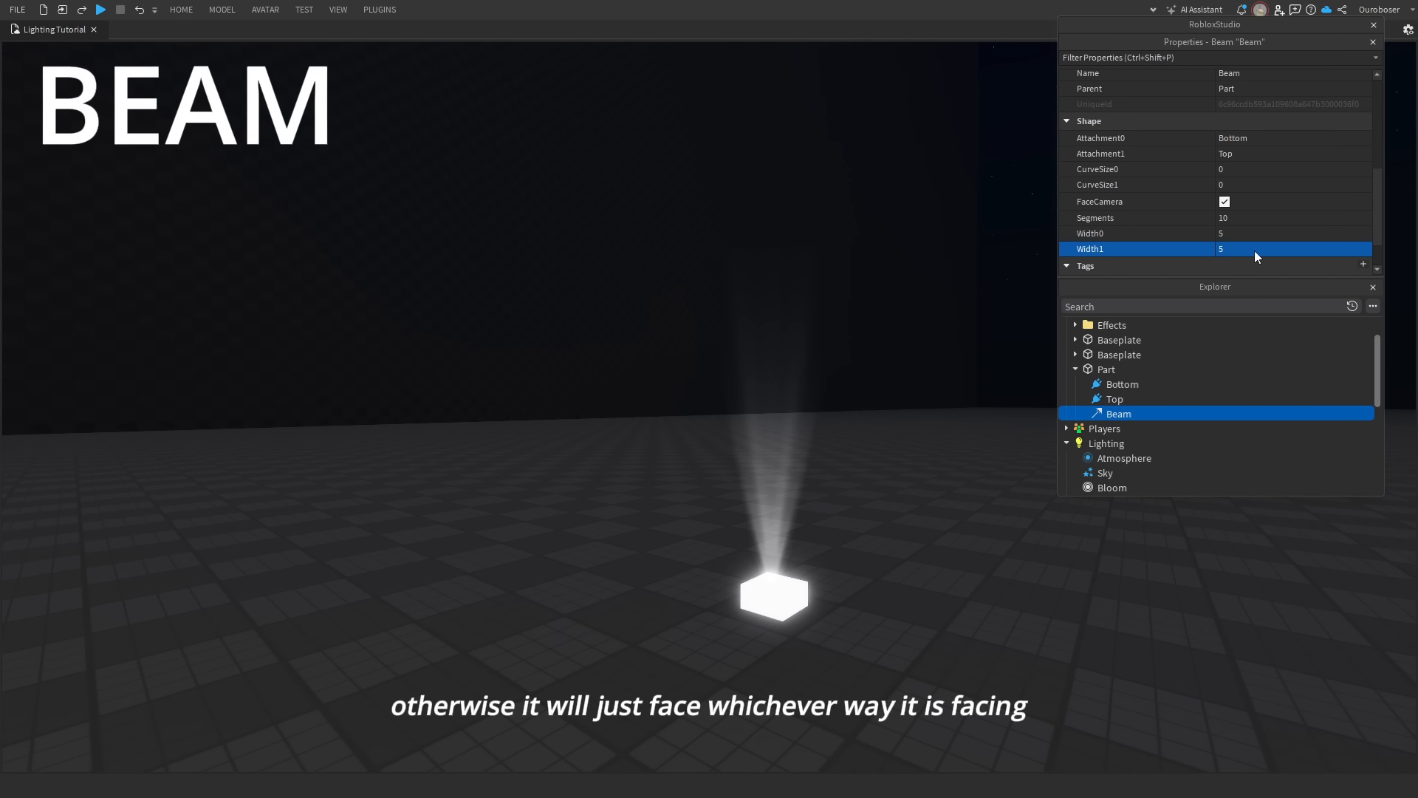
{"action": "left_click", "coordinate": [1255, 252]}
{"action": "type", "text": "10"}
Turn the Beam's Transparency into a number sequence that rises to 1 at time 1, fading out the far end.
{"action": "scroll", "coordinate": [1254, 251], "scroll_direction": "up", "scroll_amount": 5}
{"action": "left_click", "coordinate": [1298, 223]}
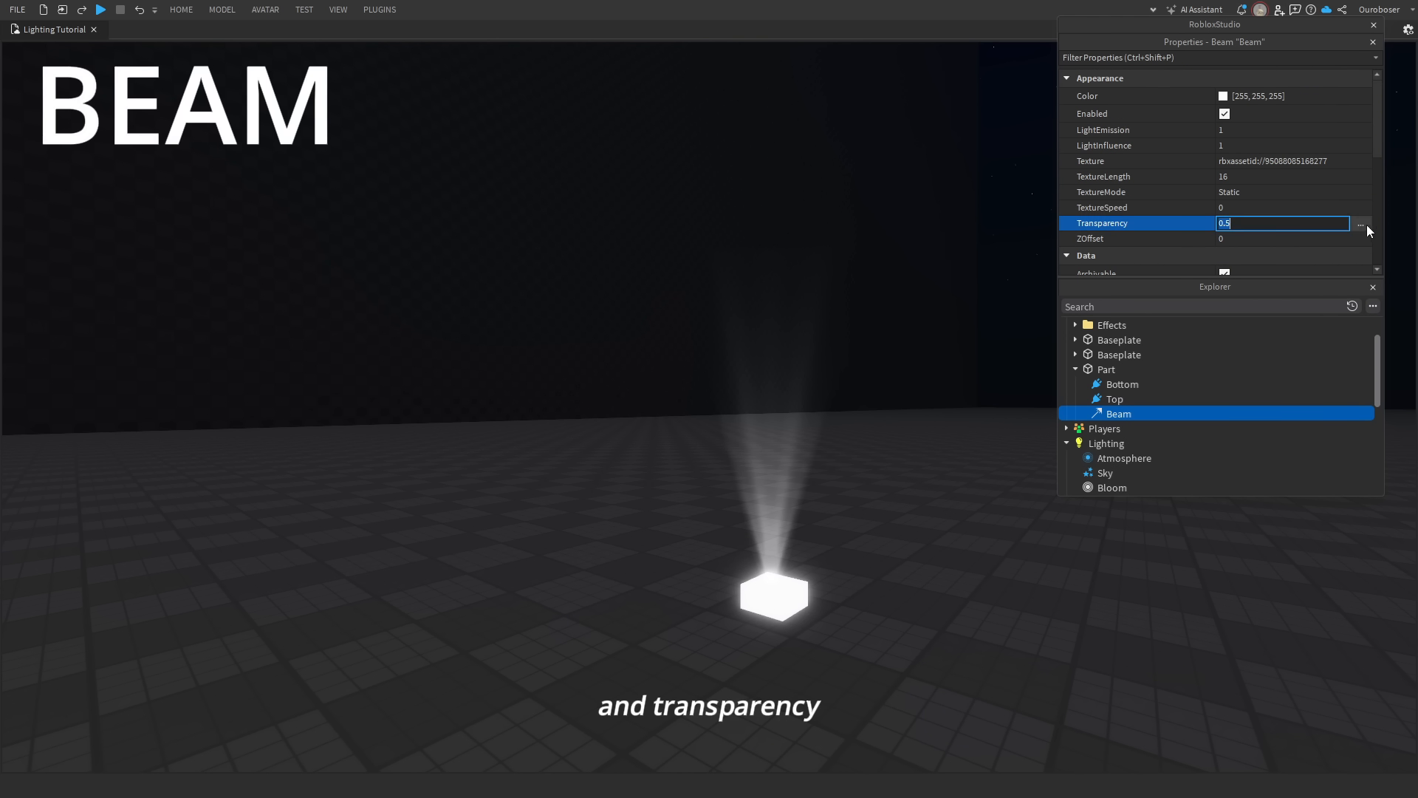
{"action": "left_click", "coordinate": [1363, 225]}
{"action": "left_click_drag", "start_coordinate": [1005, 387], "coordinate": [1007, 328]}
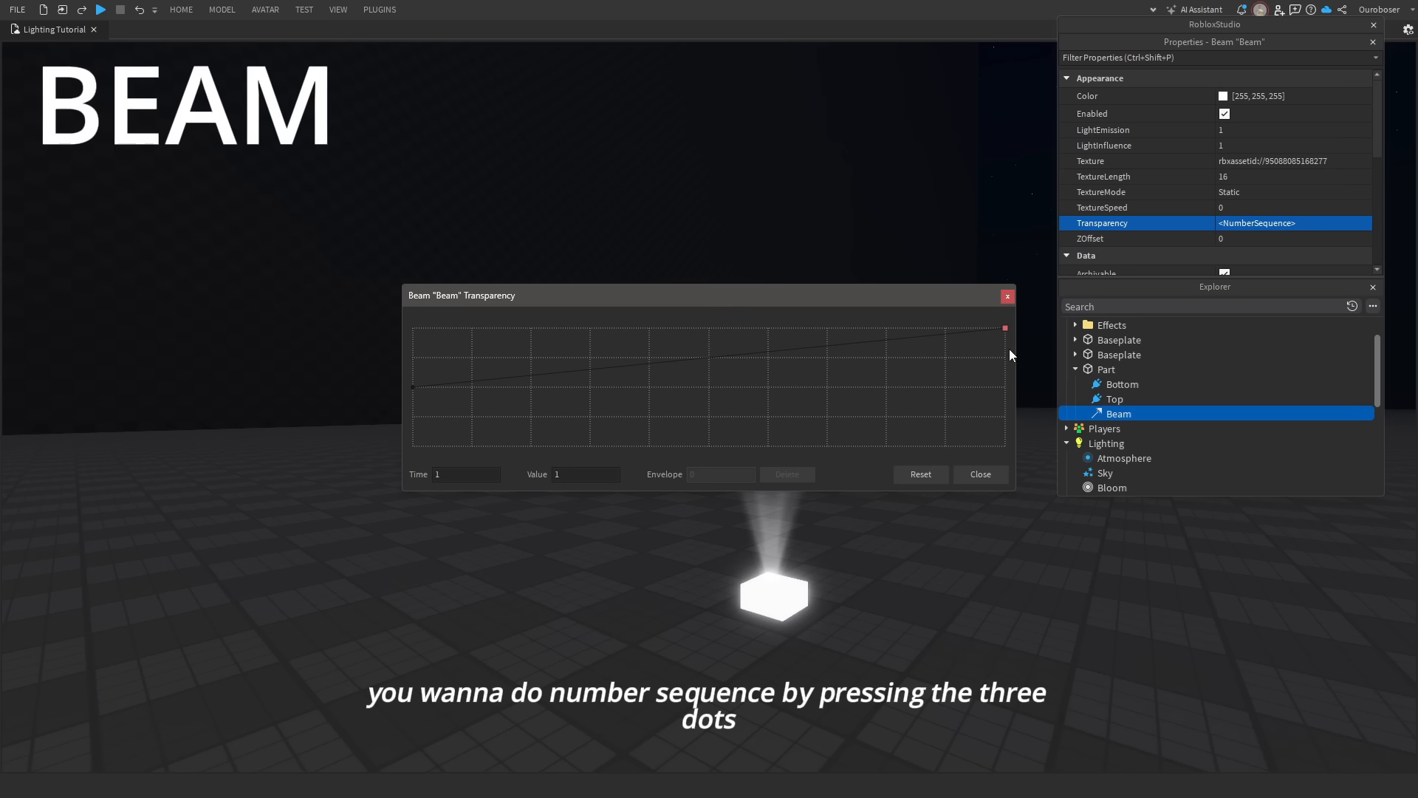
{"action": "left_click", "coordinate": [995, 477]}
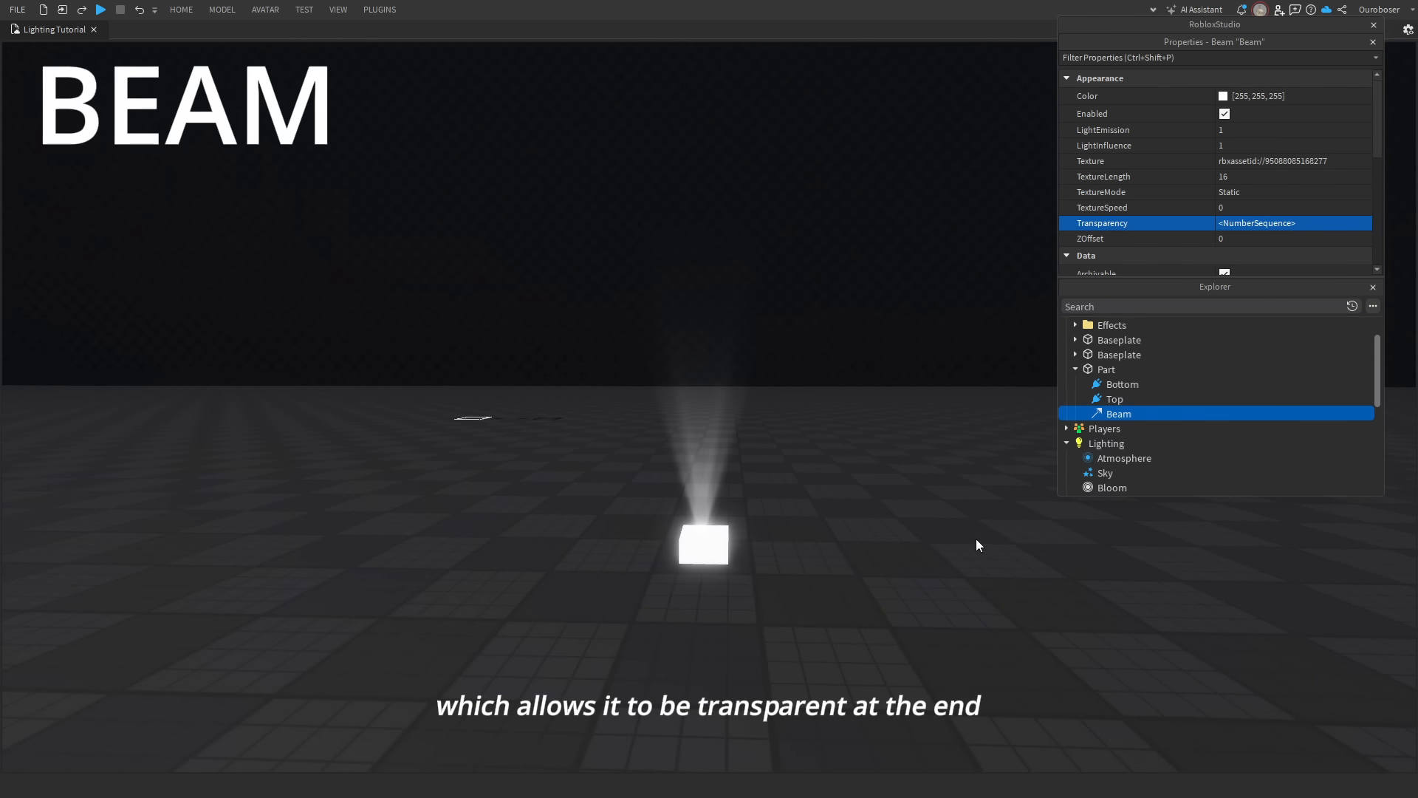
Set the Beam's Width0 to 7 and its Width1 to 15.
{"action": "left_click", "coordinate": [1115, 398]}
{"action": "left_click", "coordinate": [1119, 414]}
{"action": "scroll", "coordinate": [1256, 148], "scroll_direction": "down", "scroll_amount": 5}
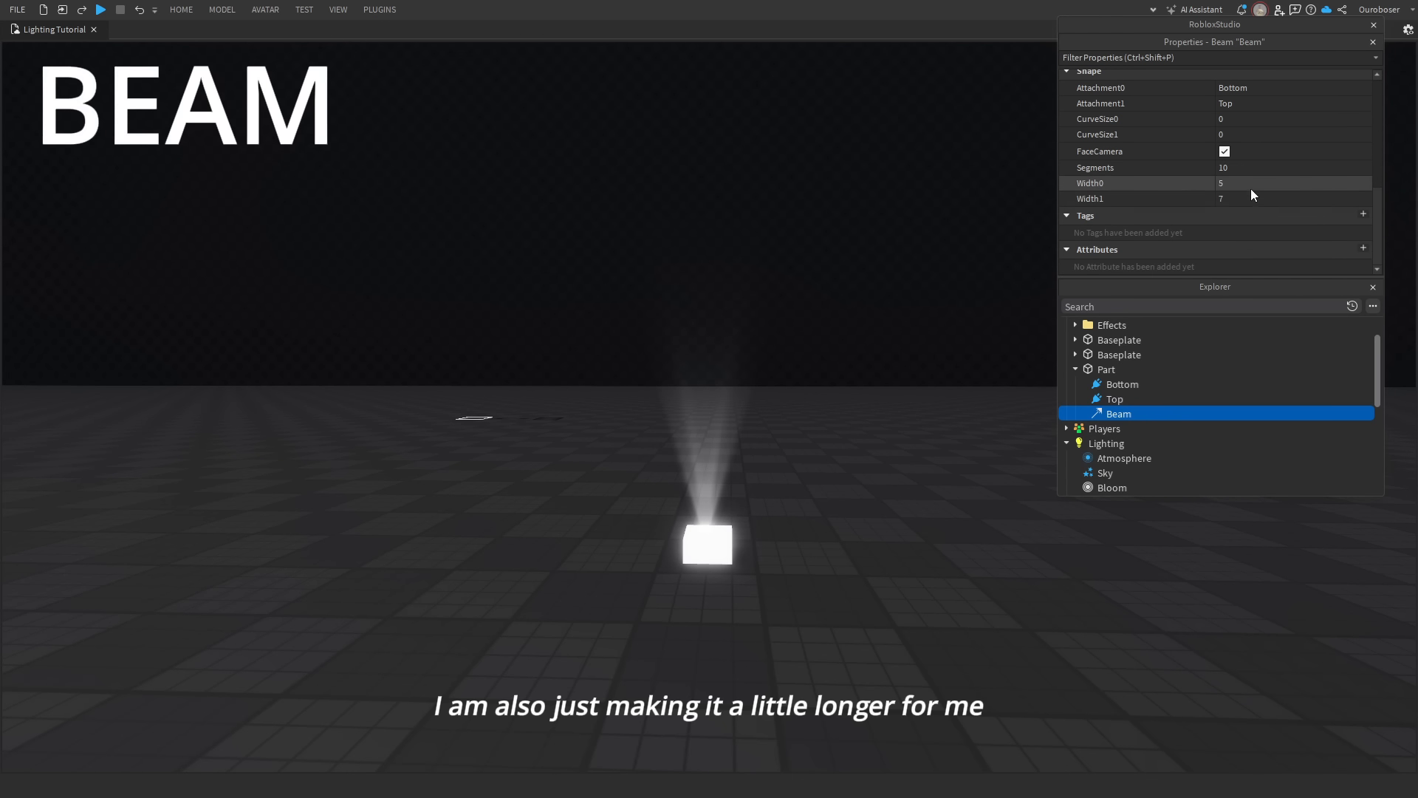
{"action": "key", "text": "Return"}
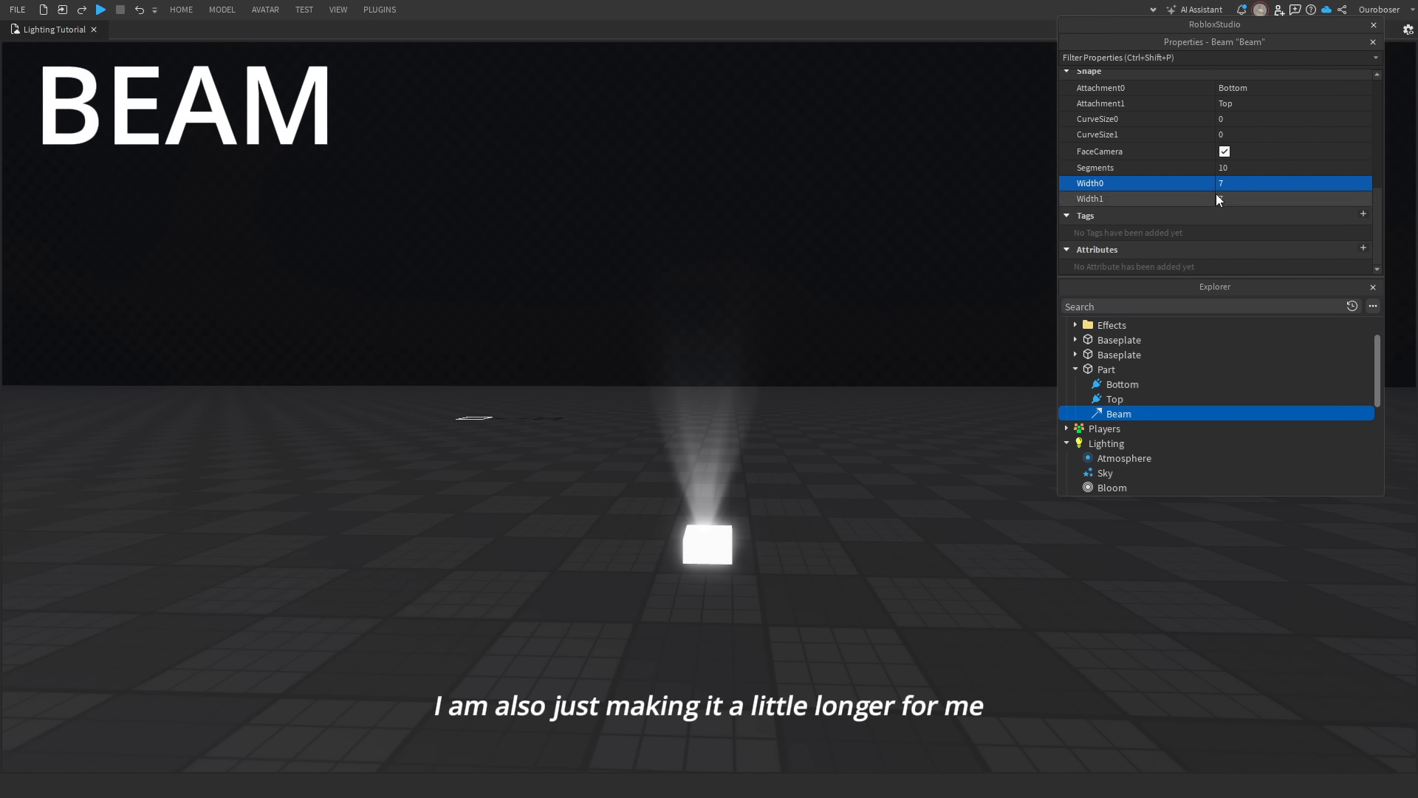
{"action": "left_click", "coordinate": [1217, 198]}
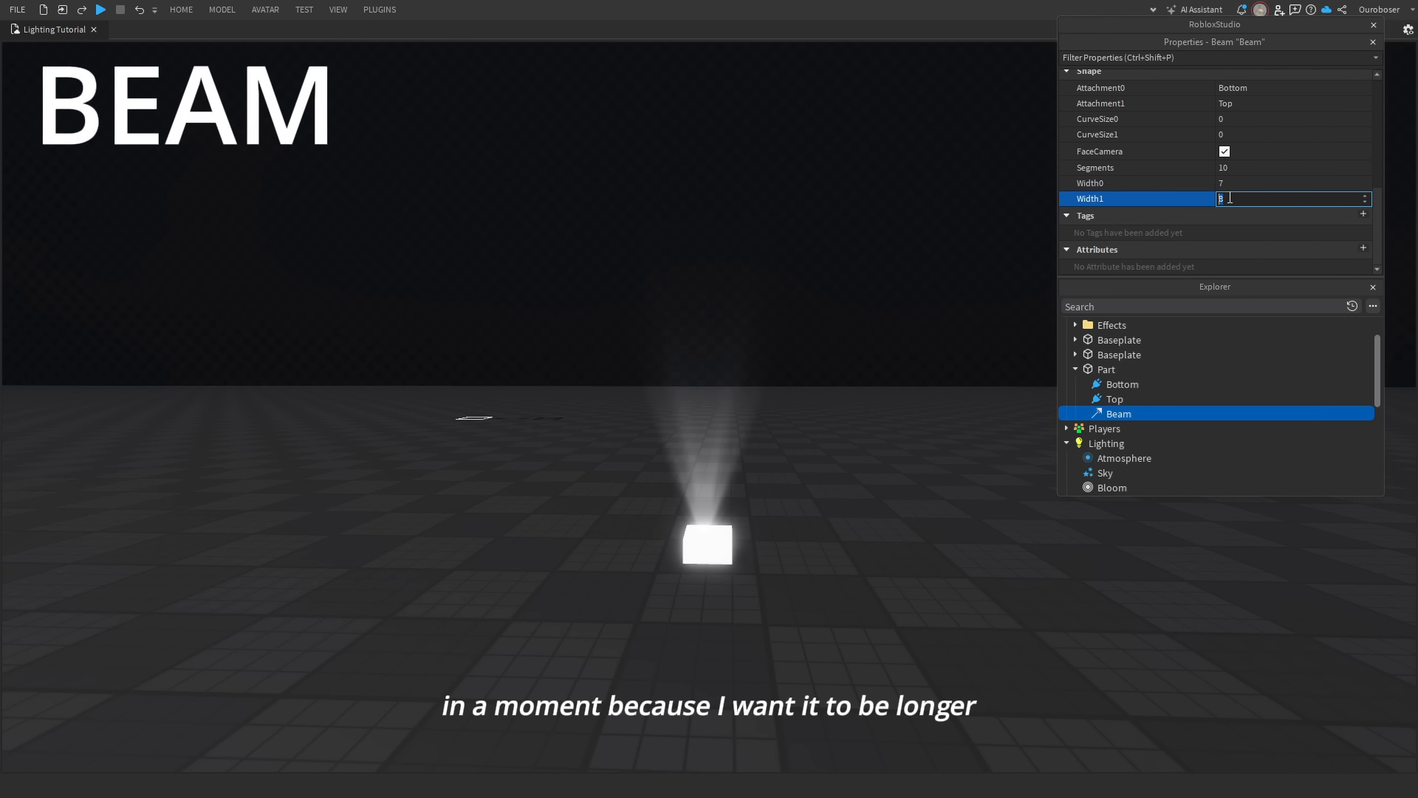
{"action": "type", "text": "15"}
{"action": "key", "text": "Return"}
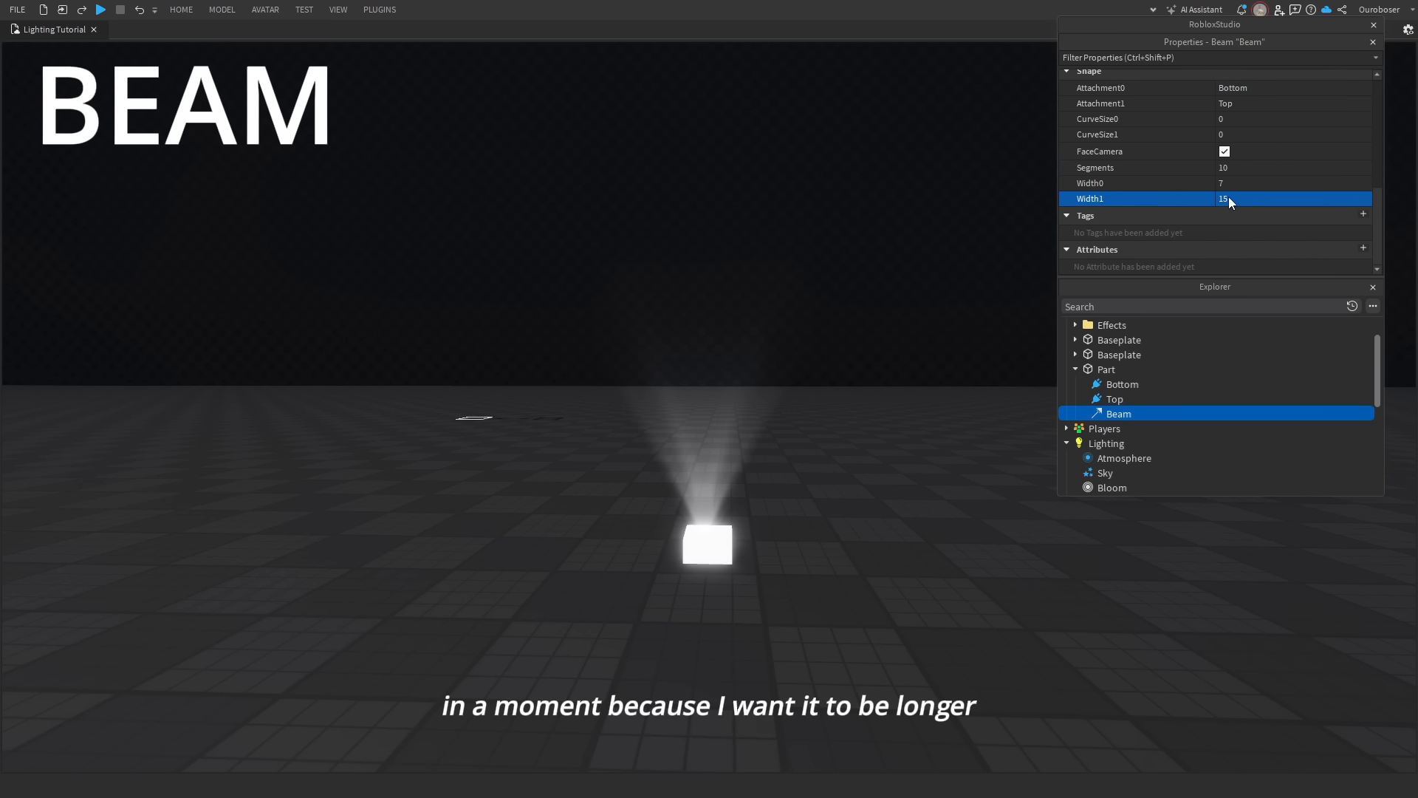
Raise the Top Attachment by about 7.4 studs and set the Beam's TextureLength to 25.
{"action": "left_click", "coordinate": [1114, 398]}
{"action": "left_click_drag", "start_coordinate": [715, 284], "coordinate": [720, 267]}
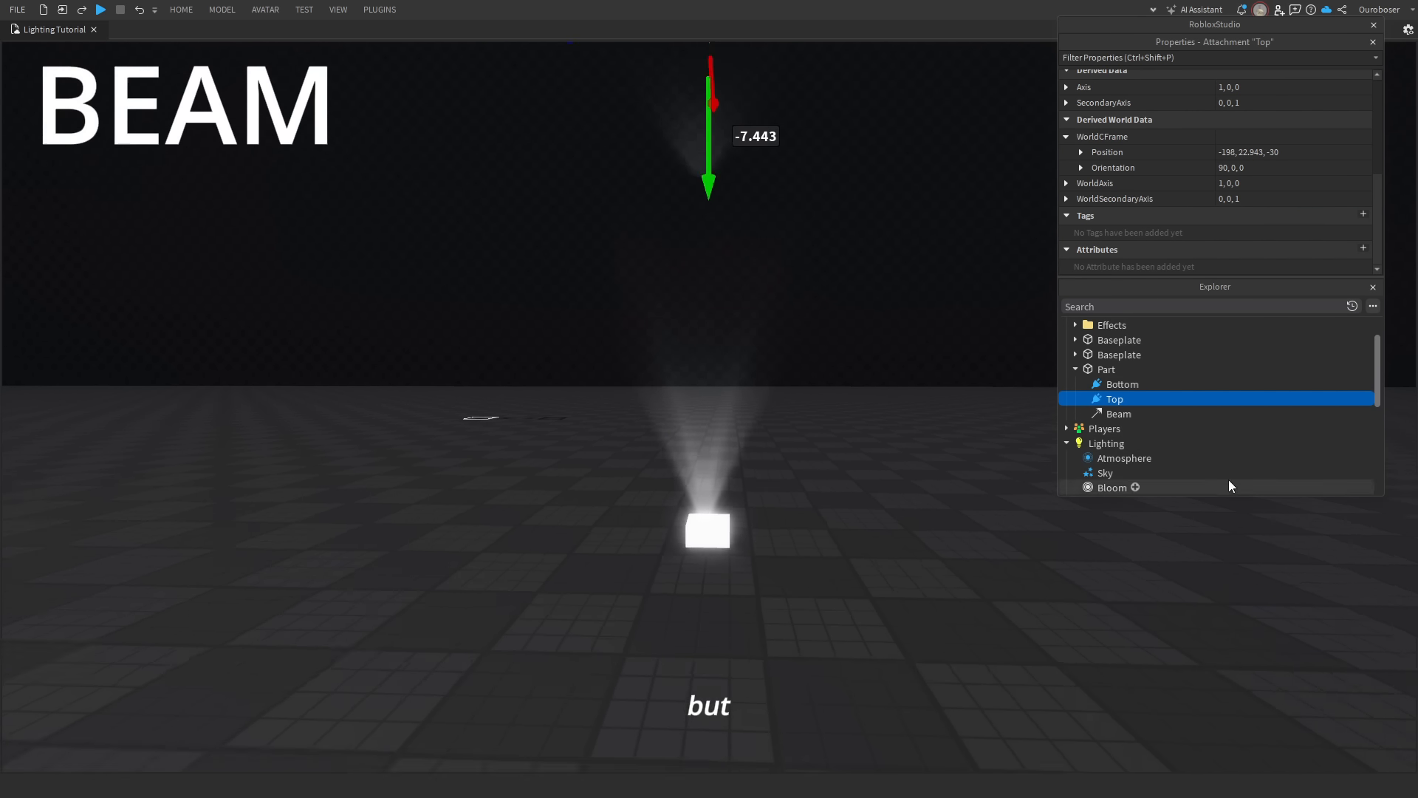
{"action": "left_click", "coordinate": [1116, 414]}
{"action": "scroll", "coordinate": [1238, 264], "scroll_direction": "up", "scroll_amount": 4}
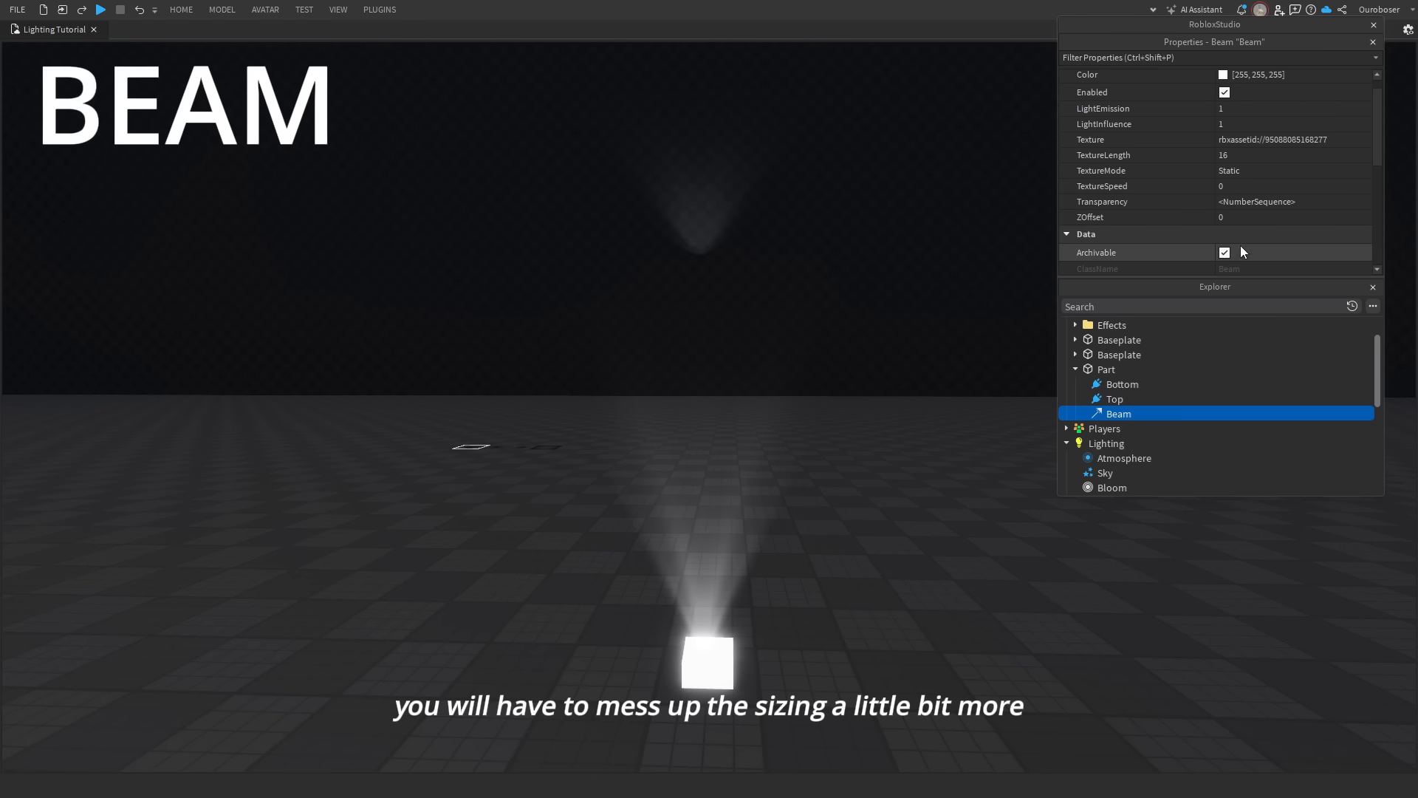
{"action": "left_click", "coordinate": [1251, 154]}
{"action": "type", "text": "25"}
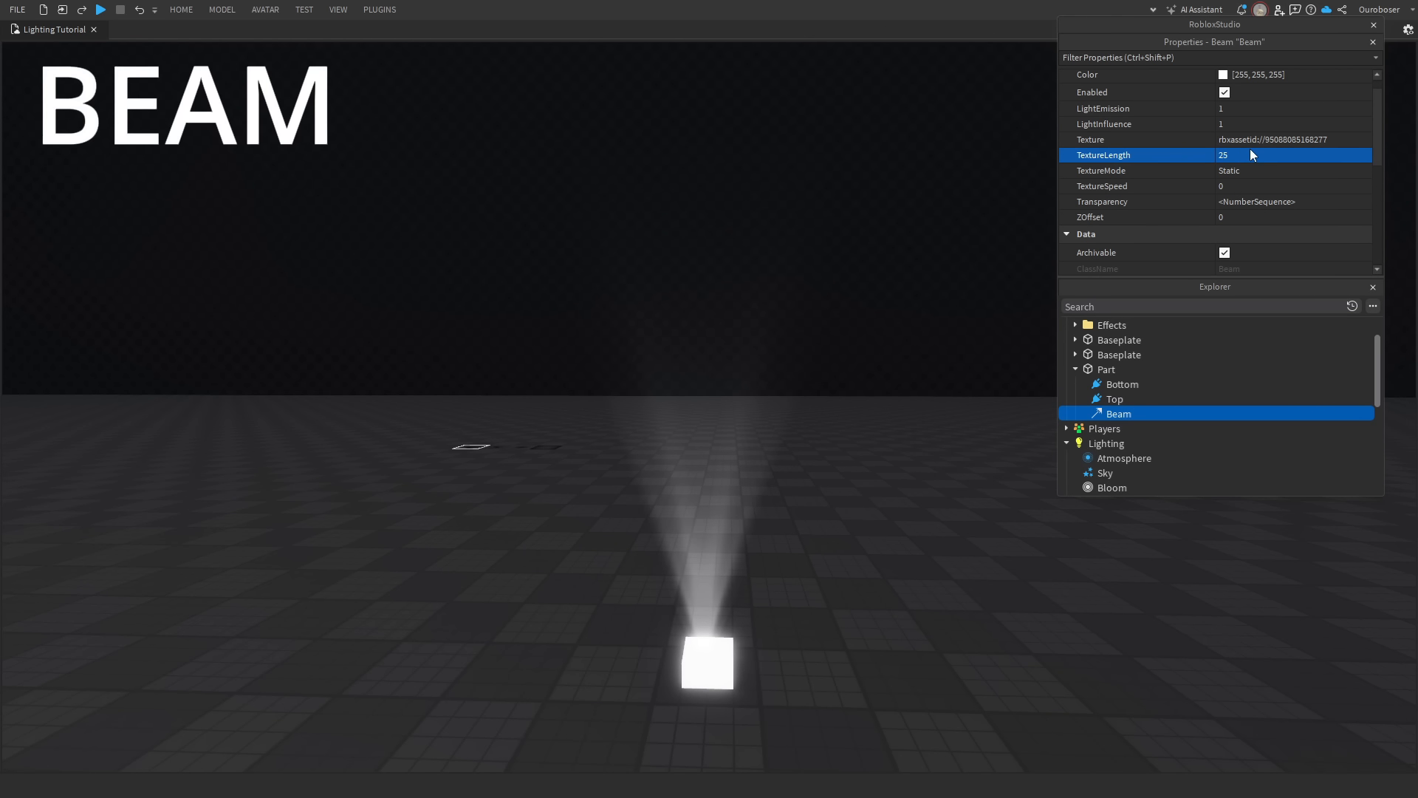
{"action": "scroll", "coordinate": [972, 356], "scroll_direction": "down", "scroll_amount": 3}
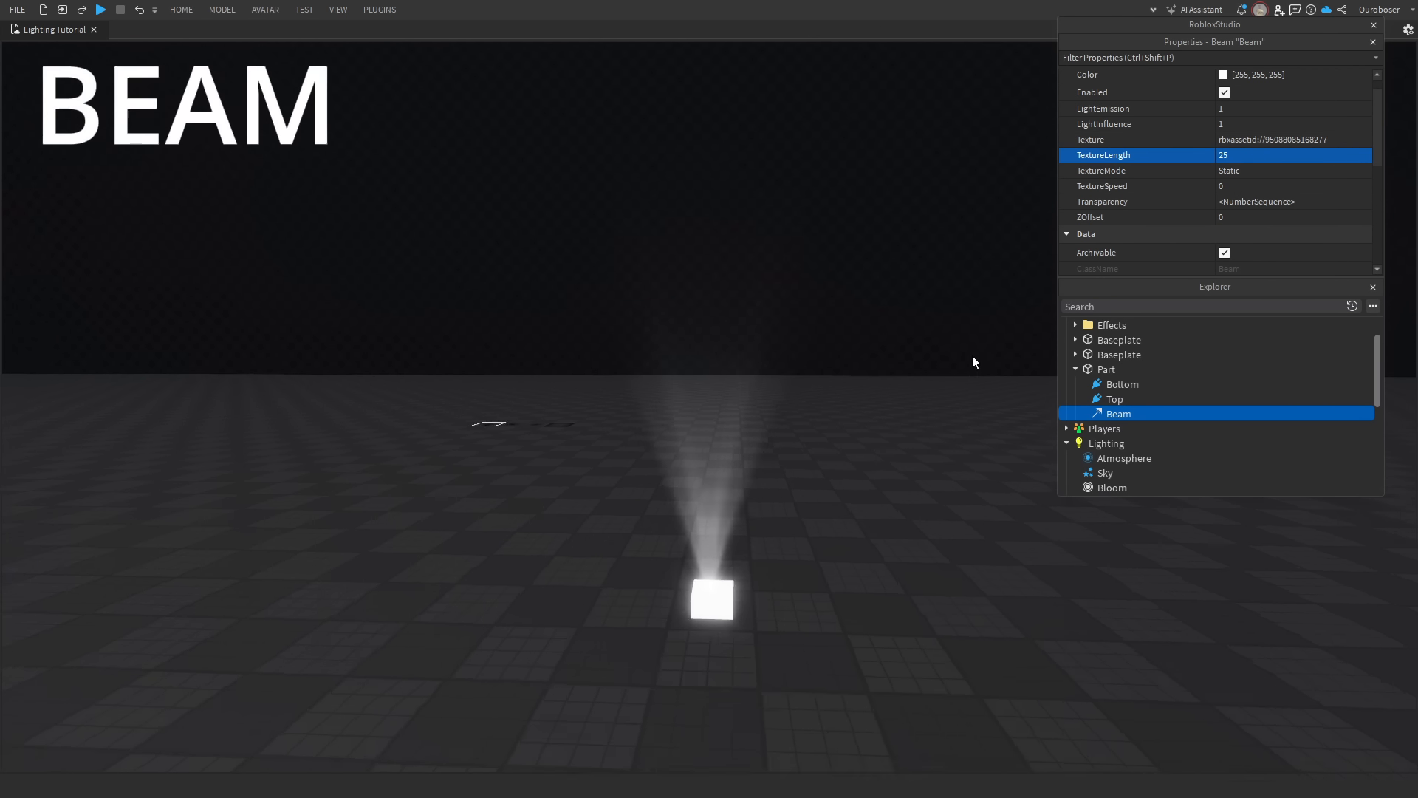
Insert a SpotLight into the Bottom Attachment.
{"action": "left_click", "coordinate": [1112, 400]}
{"action": "left_click", "coordinate": [1117, 384]}
{"action": "left_click", "coordinate": [1148, 384]}
{"action": "type", "text": "s"}
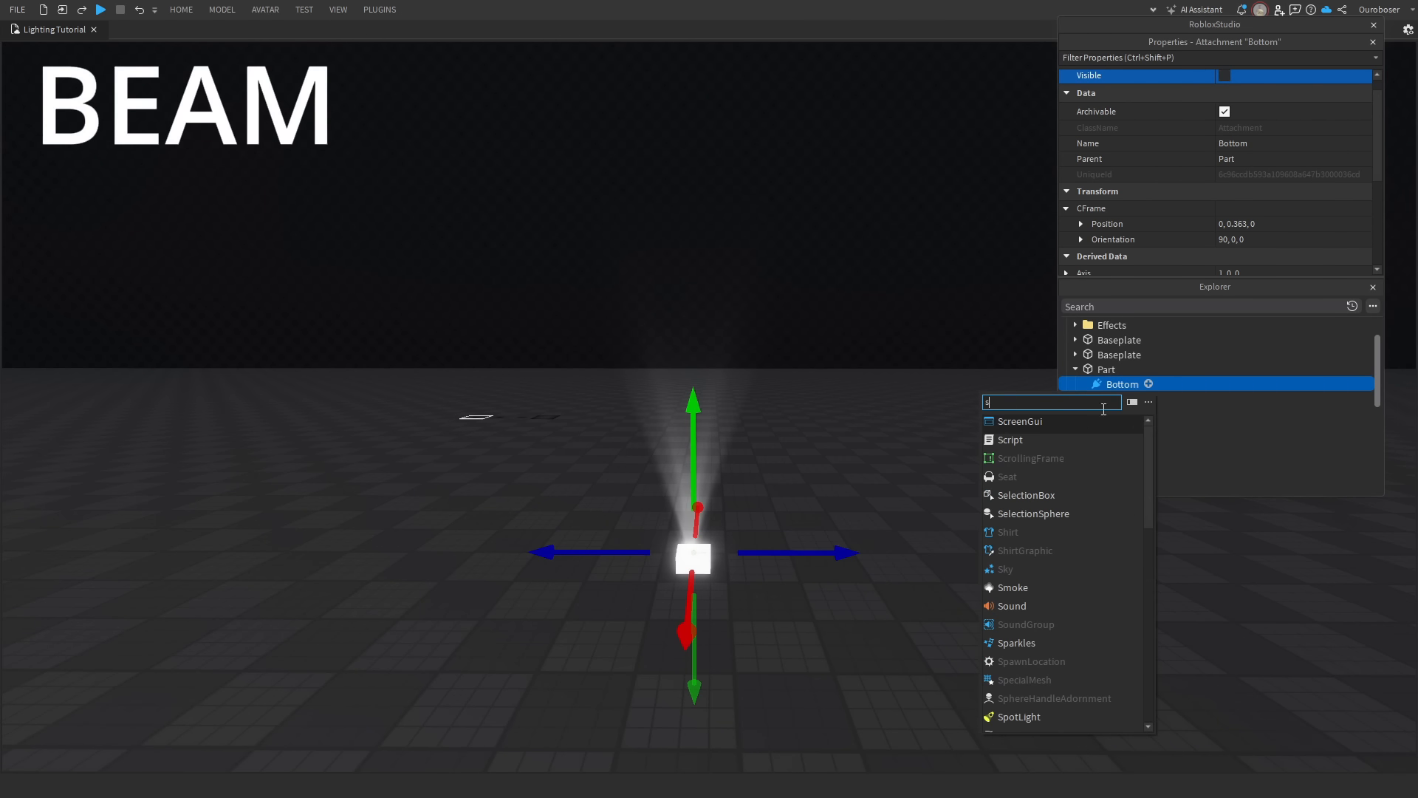
{"action": "type", "text": "pot"}
{"action": "left_click", "coordinate": [1065, 418]}
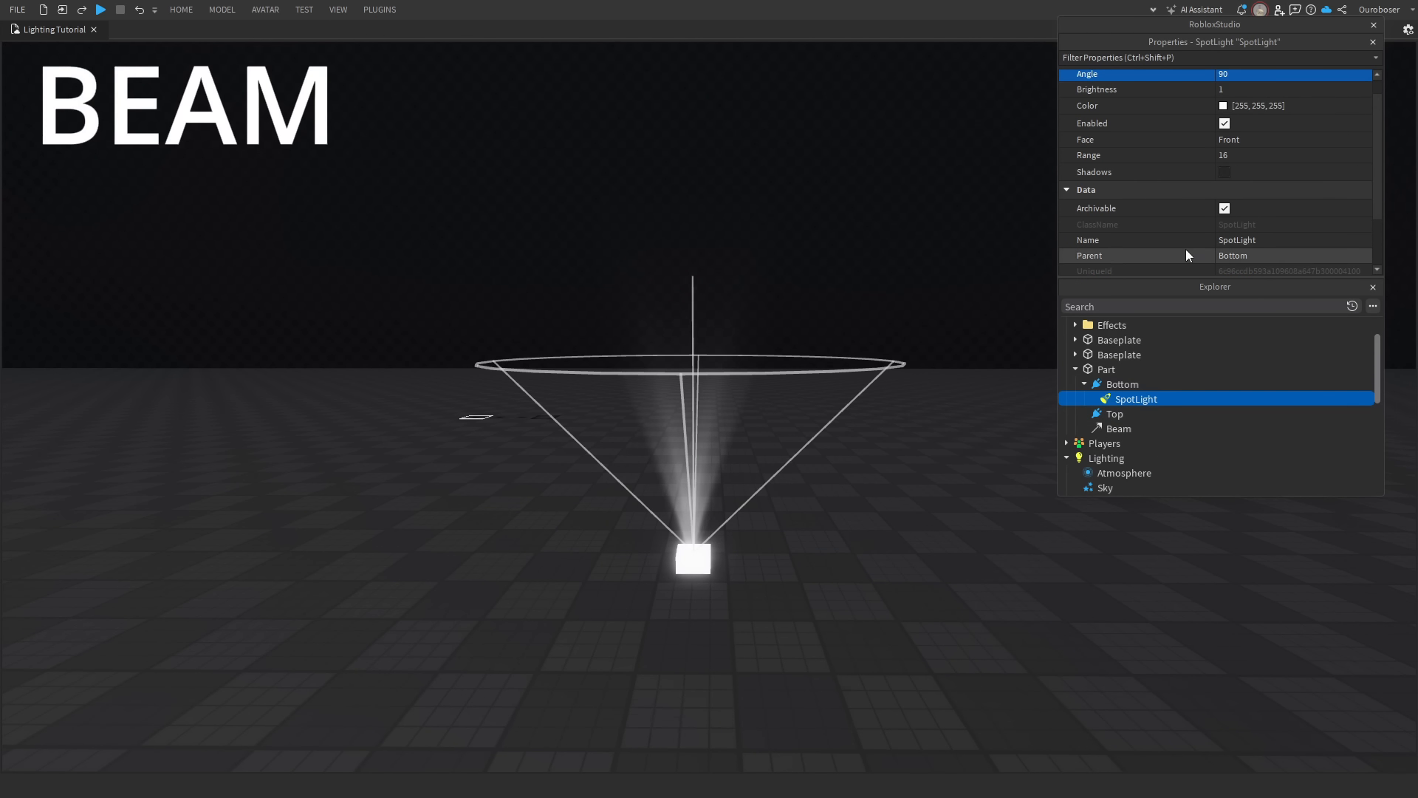
Enable Shadows on the SpotLight and set its Range to 27 and its Angle to 45.
{"action": "left_click", "coordinate": [1111, 413]}
{"action": "left_click", "coordinate": [1123, 399]}
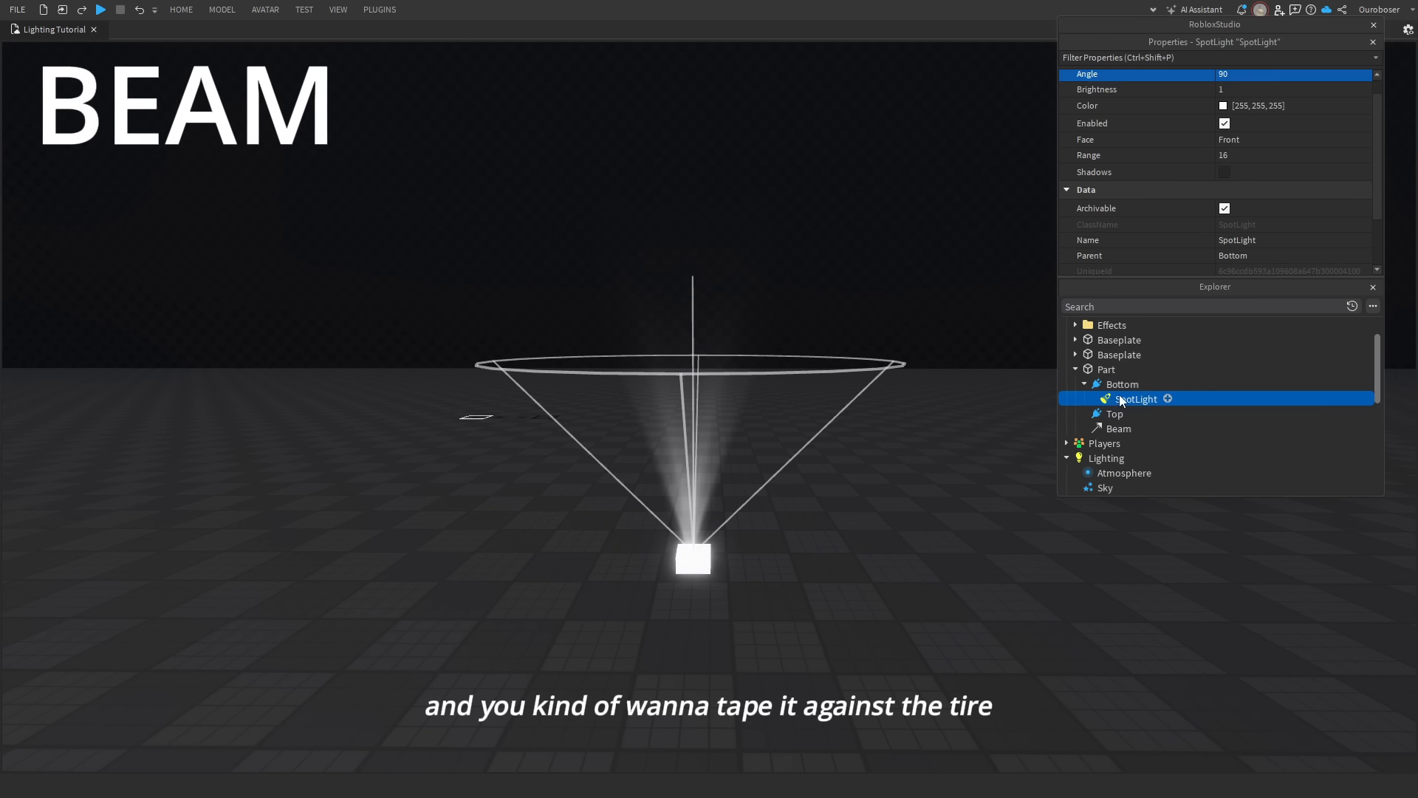
{"action": "left_click", "coordinate": [1223, 173]}
{"action": "left_click", "coordinate": [1248, 155]}
{"action": "left_click_drag", "start_coordinate": [1292, 154], "coordinate": [1312, 154]}
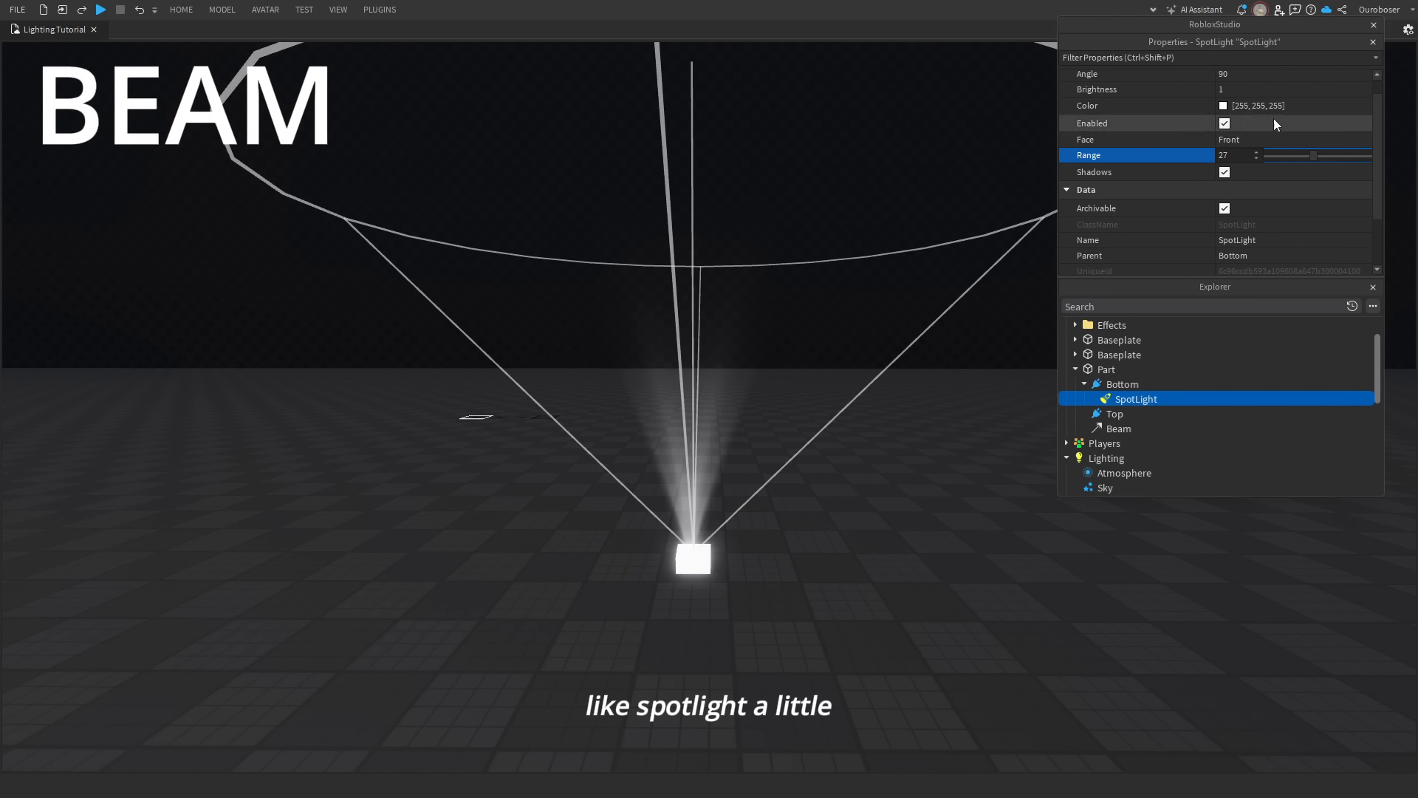
{"action": "left_click", "coordinate": [1269, 88]}
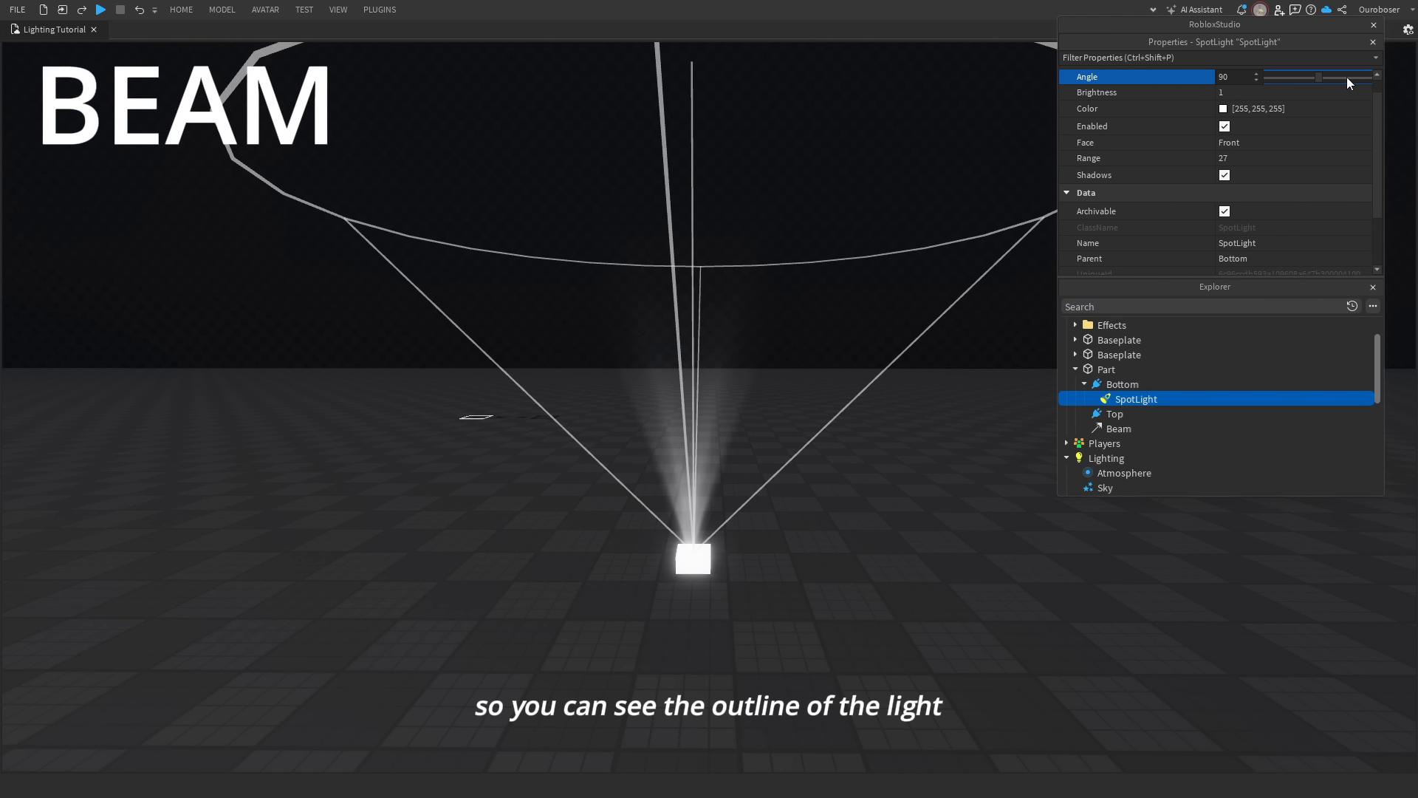
{"action": "left_click_drag", "start_coordinate": [1319, 79], "coordinate": [1292, 83]}
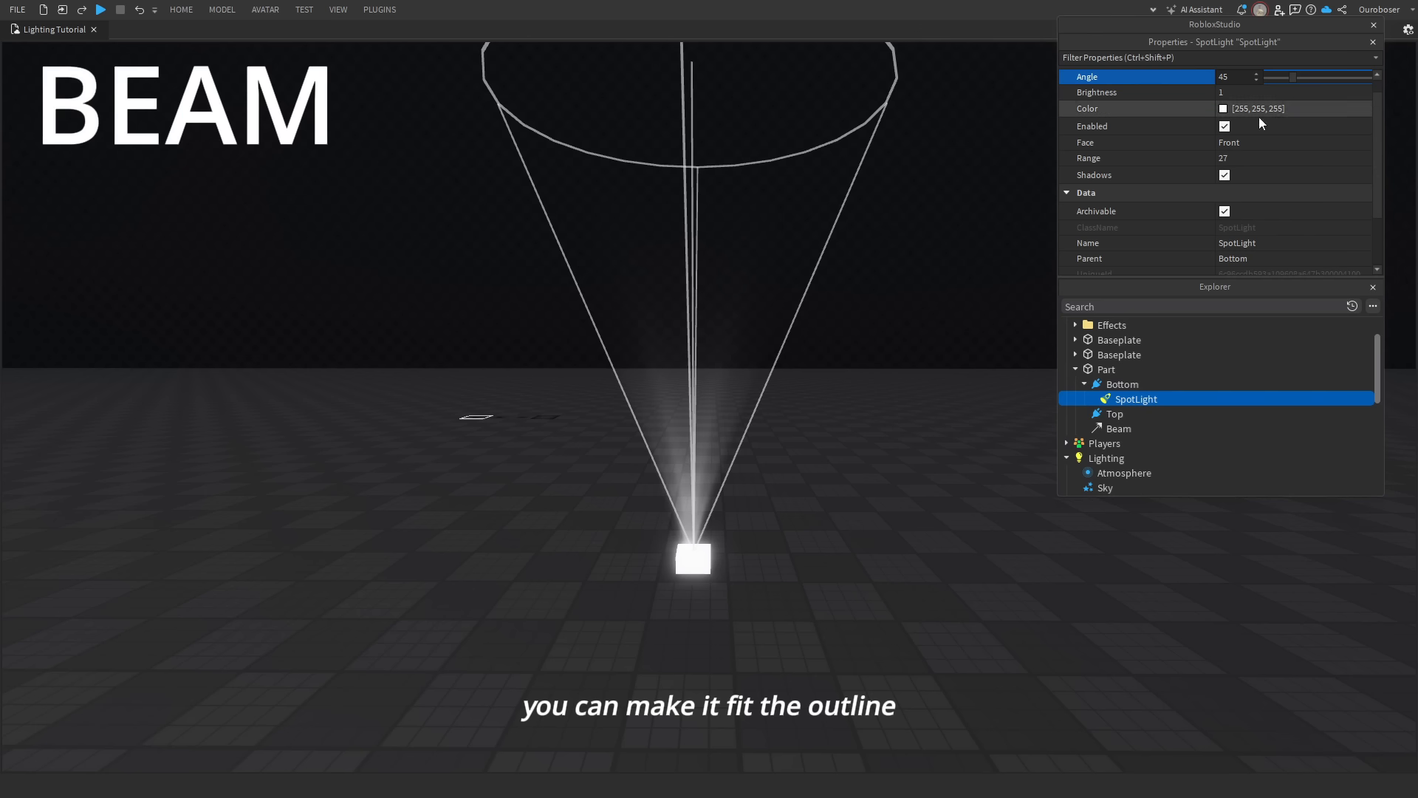
Flip the neon Part upside down and raise it well above the baseplate so its beam shines onto the floor.
{"action": "left_click", "coordinate": [694, 580]}
{"action": "left_click", "coordinate": [696, 571]}
{"action": "key", "text": "ctrl+t"}
{"action": "key", "text": "ctrl+t"}
{"action": "left_click_drag", "start_coordinate": [698, 459], "coordinate": [700, 198]}
{"action": "scroll", "coordinate": [700, 198], "scroll_direction": "down", "scroll_amount": 1}
{"action": "key", "text": "ctrl+4"}
{"action": "mouse_move", "coordinate": [769, 382]}
{"action": "left_mouse_down"}
{"action": "mouse_move", "coordinate": [797, 359]}
{"action": "mouse_move", "coordinate": [741, 383]}
{"action": "mouse_move", "coordinate": [781, 372]}
{"action": "left_mouse_up"}
{"action": "left_click", "coordinate": [861, 431]}
{"action": "right_click_drag", "start_coordinate": [861, 432], "coordinate": [861, 432]}
{"action": "right_click_drag", "start_coordinate": [904, 500], "coordinate": [908, 543]}
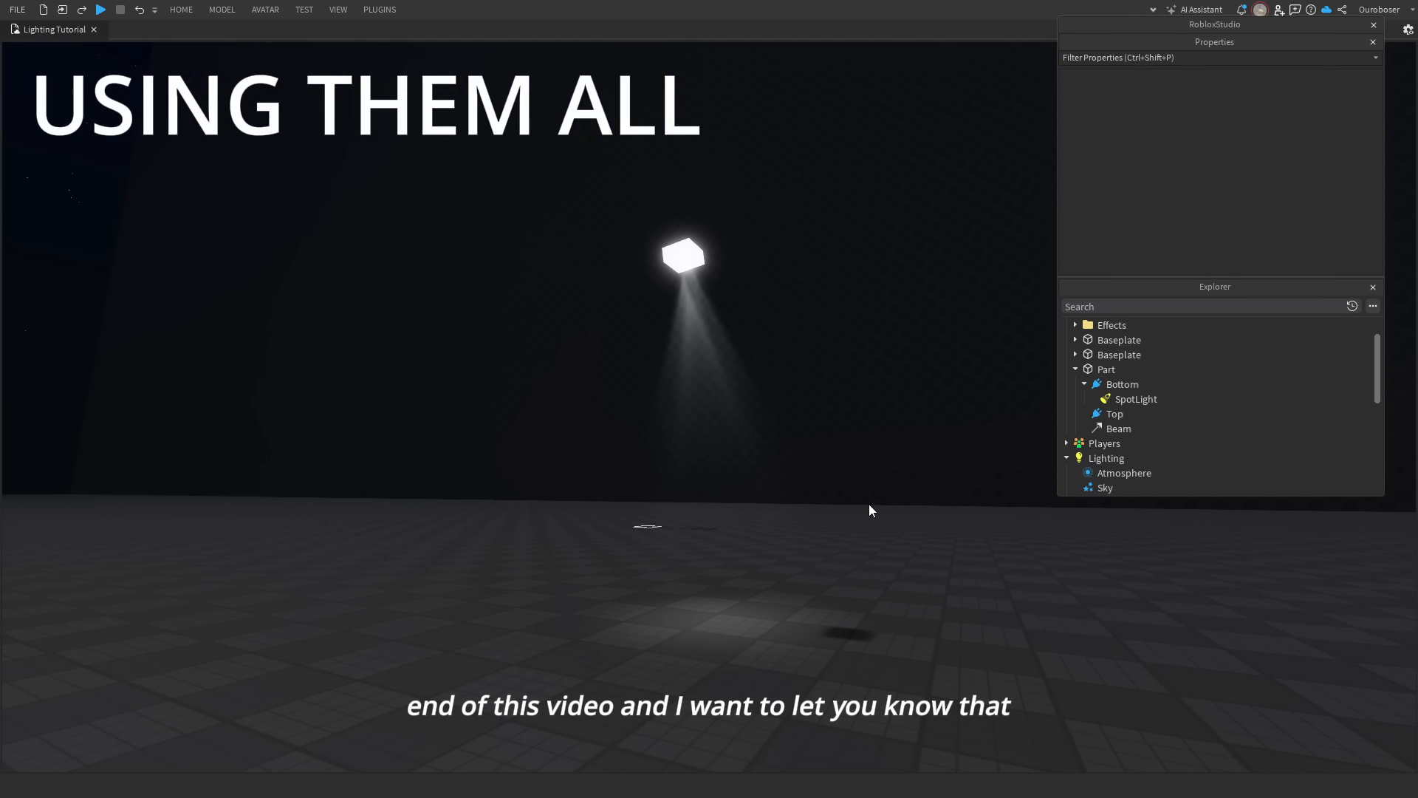
Insert a ParticleEmitter into the neon Part.
{"action": "right_click_drag", "start_coordinate": [869, 509], "coordinate": [869, 510]}
{"action": "left_click", "coordinate": [647, 300]}
{"action": "left_click", "coordinate": [1123, 370]}
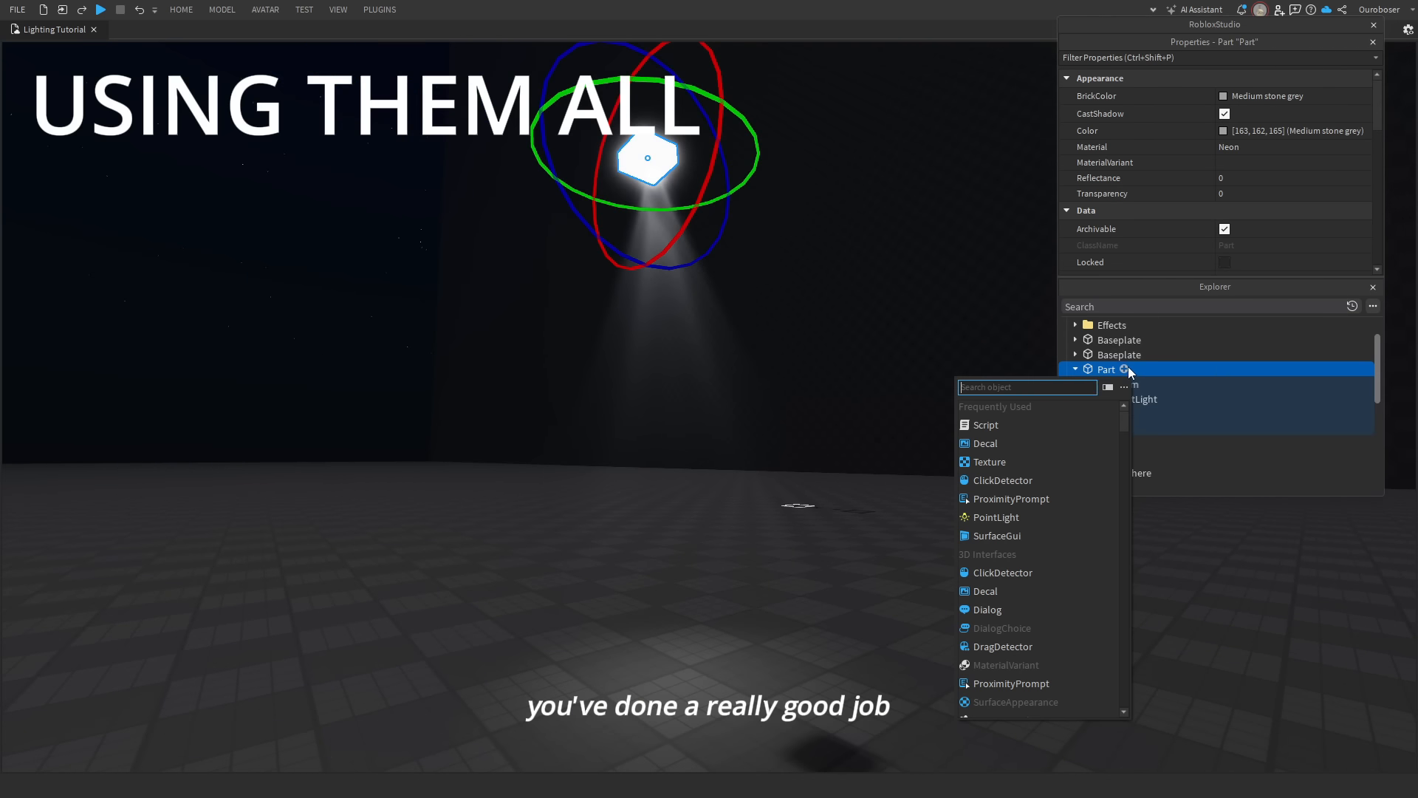
{"action": "type", "text": "part"}
{"action": "left_click", "coordinate": [1051, 429]}
{"action": "right_click_drag", "start_coordinate": [716, 364], "coordinate": [716, 364]}
Set the ParticleEmitter's Speed to 0 so the particles stay around the neon Part.
{"action": "scroll", "coordinate": [1239, 196], "scroll_direction": "down", "scroll_amount": 5}
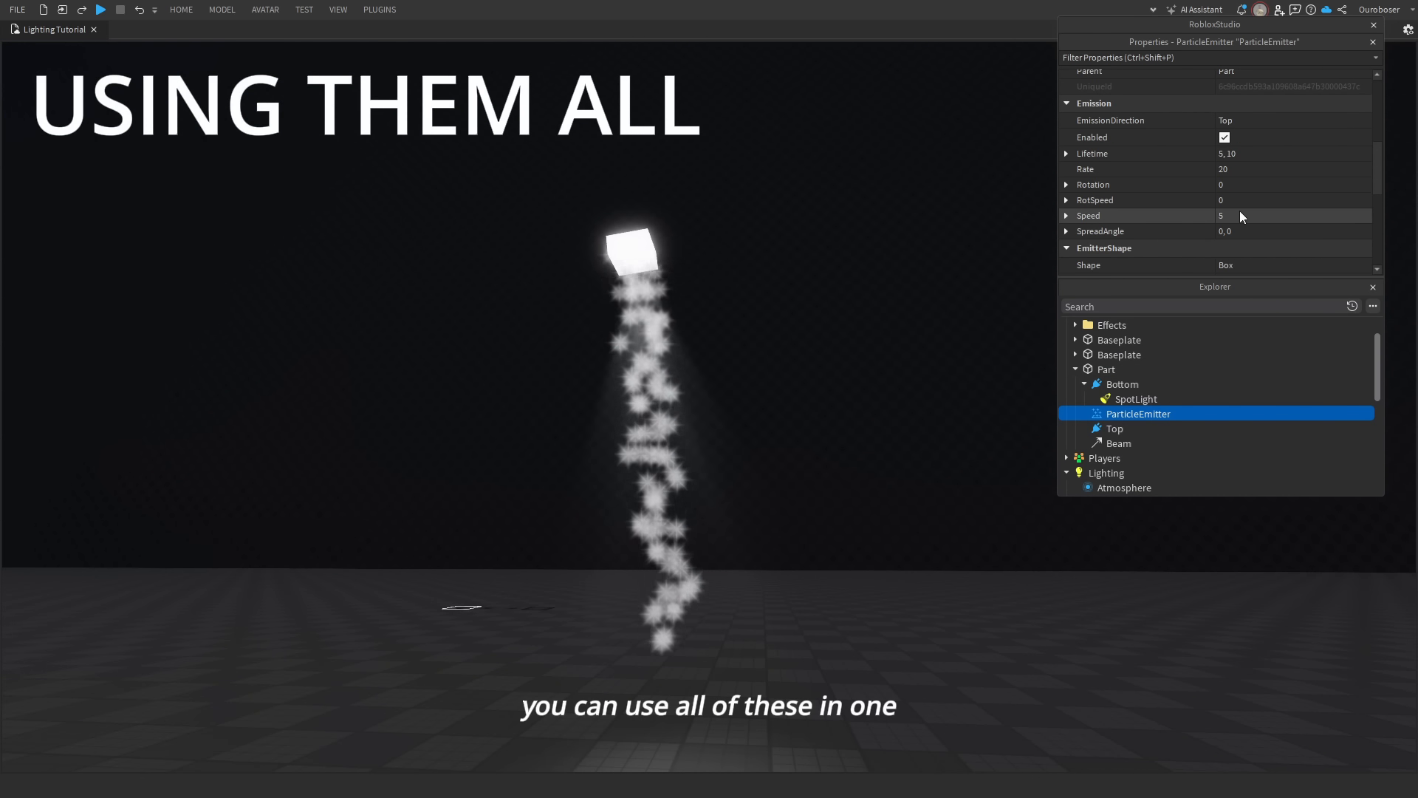
{"action": "left_click", "coordinate": [1239, 214]}
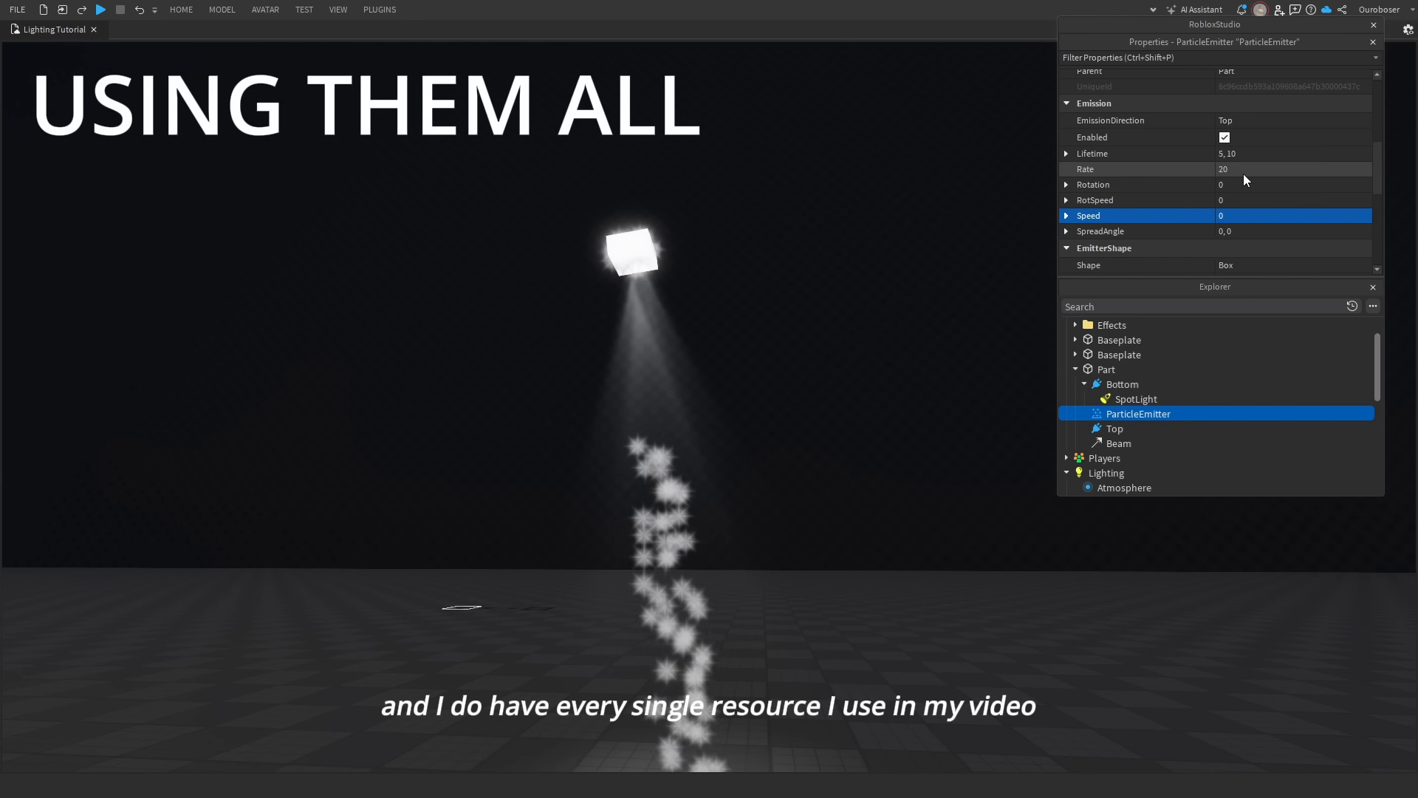
{"action": "left_click", "coordinate": [1243, 154]}
{"action": "scroll", "coordinate": [1230, 178], "scroll_direction": "up", "scroll_amount": 5}
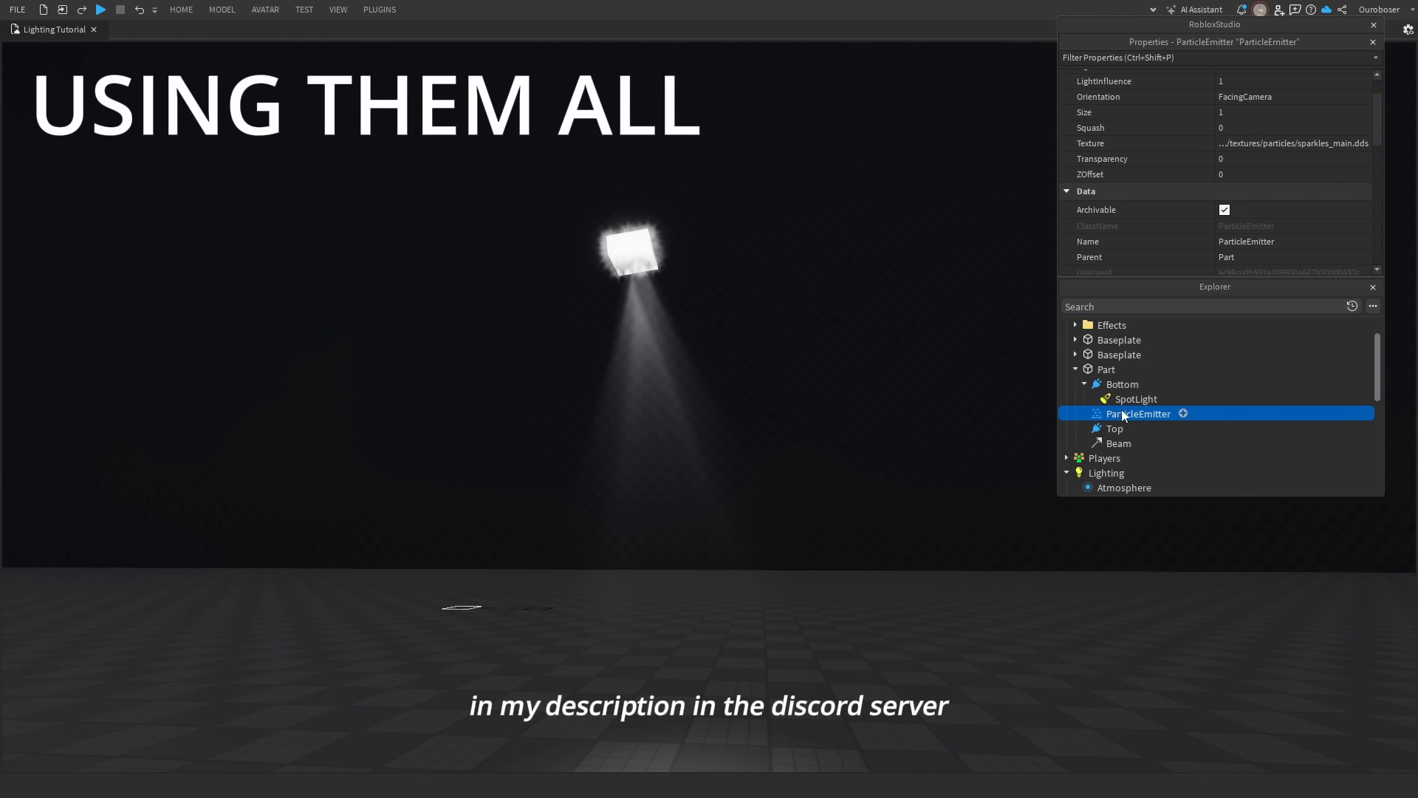
{"action": "left_click_drag", "start_coordinate": [1122, 416], "coordinate": [1118, 383]}
{"action": "scroll", "coordinate": [1201, 213], "scroll_direction": "up", "scroll_amount": 2}
{"action": "left_click", "coordinate": [1234, 190]}
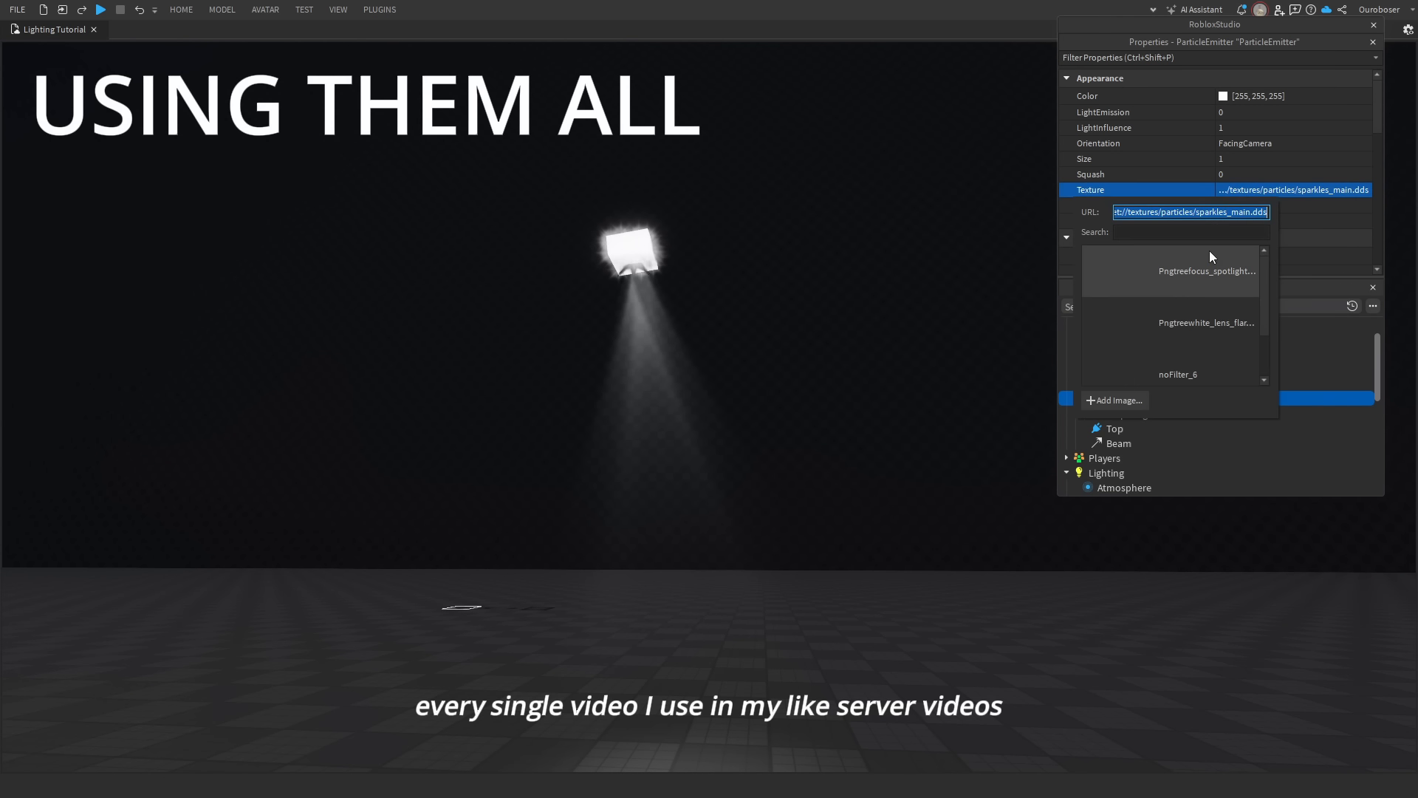
{"action": "left_click", "coordinate": [1181, 361]}
Set the ParticleEmitter's Size to 5.
{"action": "scroll", "coordinate": [1181, 192], "scroll_direction": "down", "scroll_amount": 1}
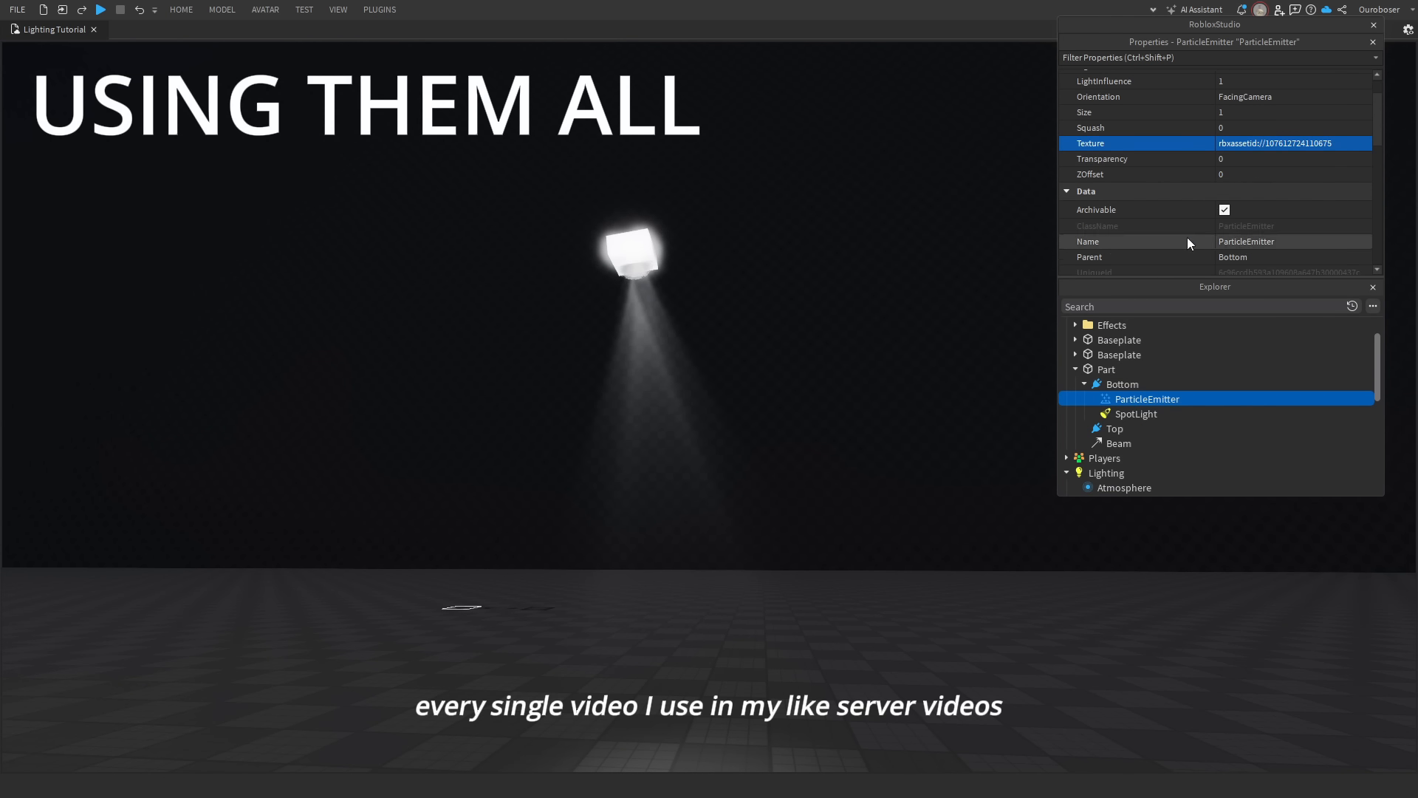
{"action": "left_click", "coordinate": [1247, 119]}
{"action": "right_click", "coordinate": [1248, 120]}
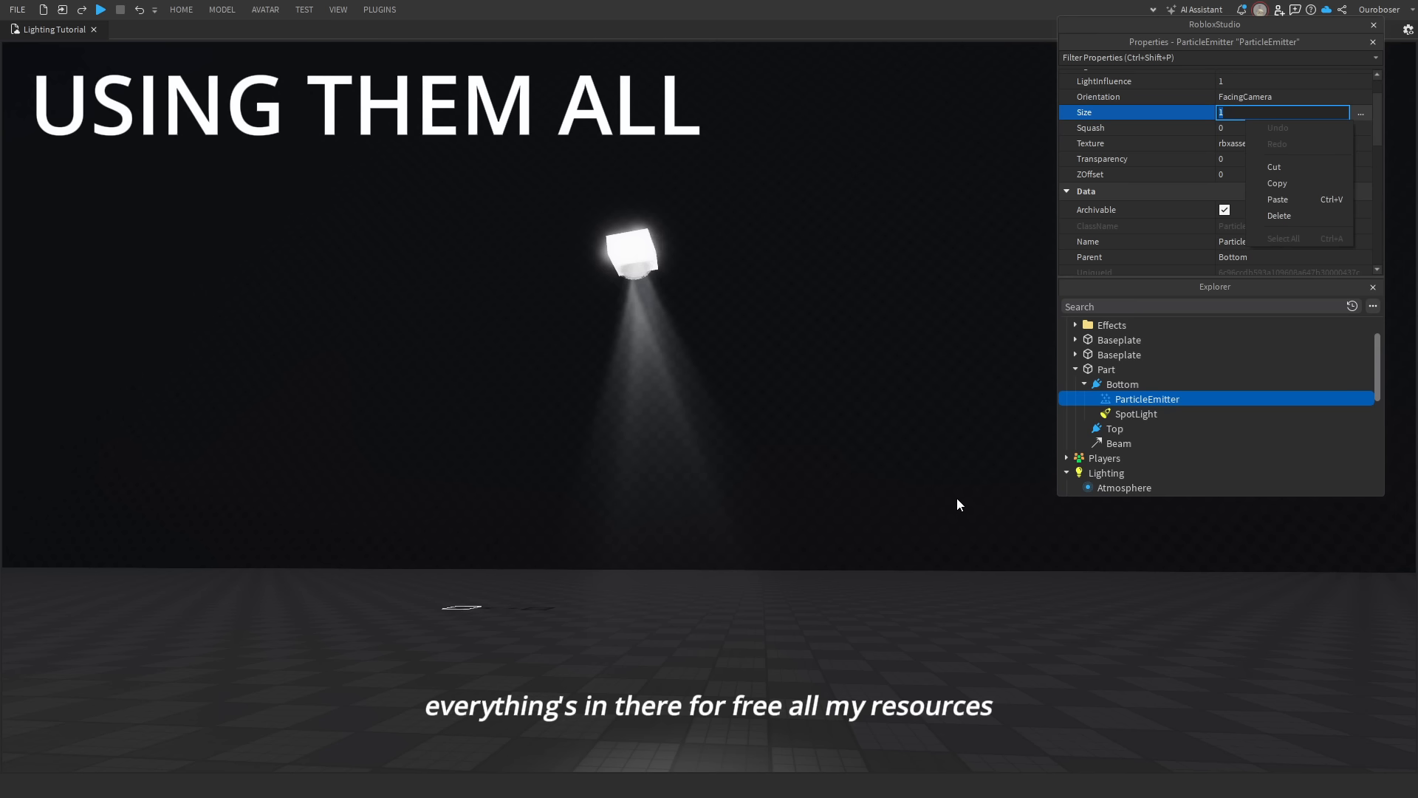
{"action": "key", "text": "Escape"}
{"action": "type", "text": "5"}
{"action": "key", "text": "Return"}
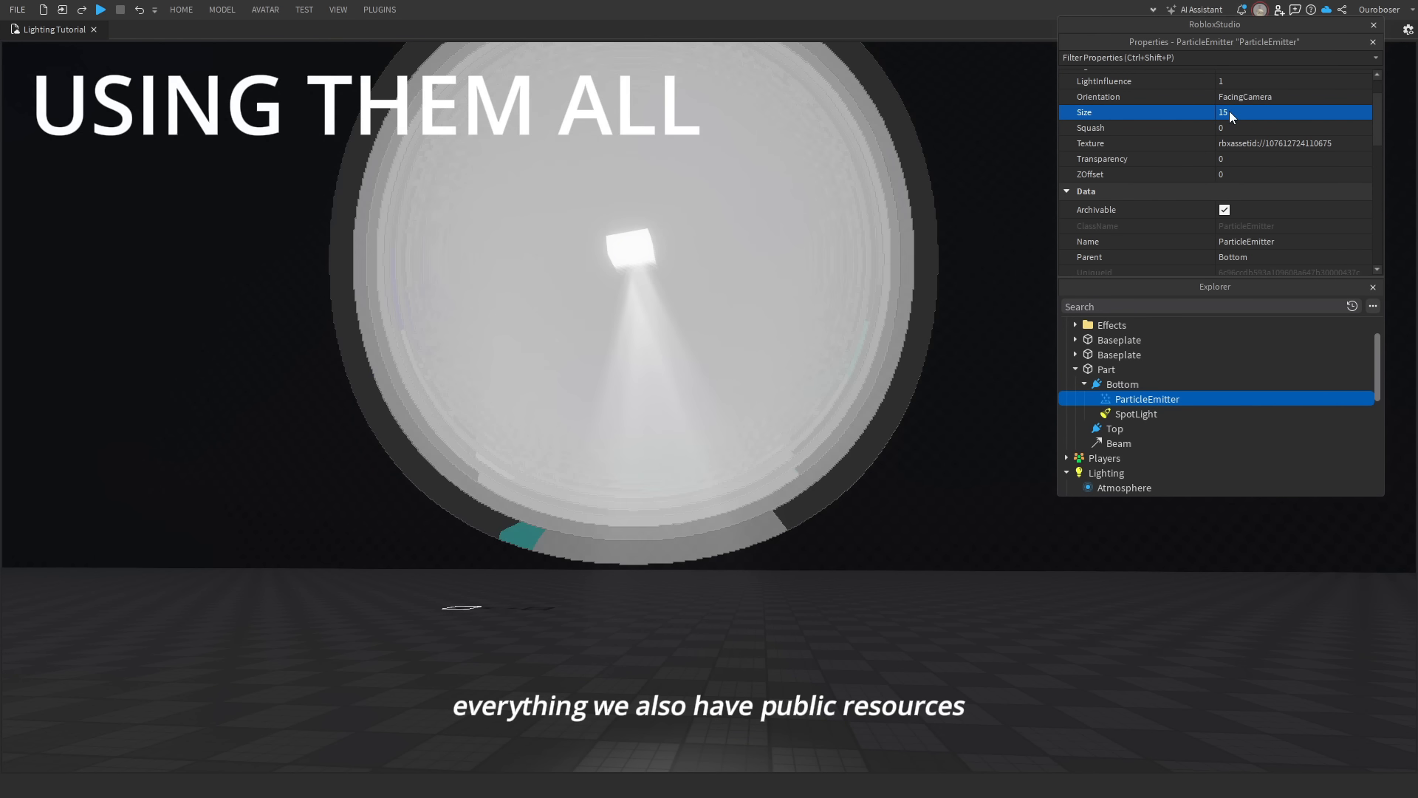
Set the ParticleEmitter's Lifetime to 1 and its Rate to 1.
{"action": "scroll", "coordinate": [1231, 147], "scroll_direction": "down", "scroll_amount": 4}
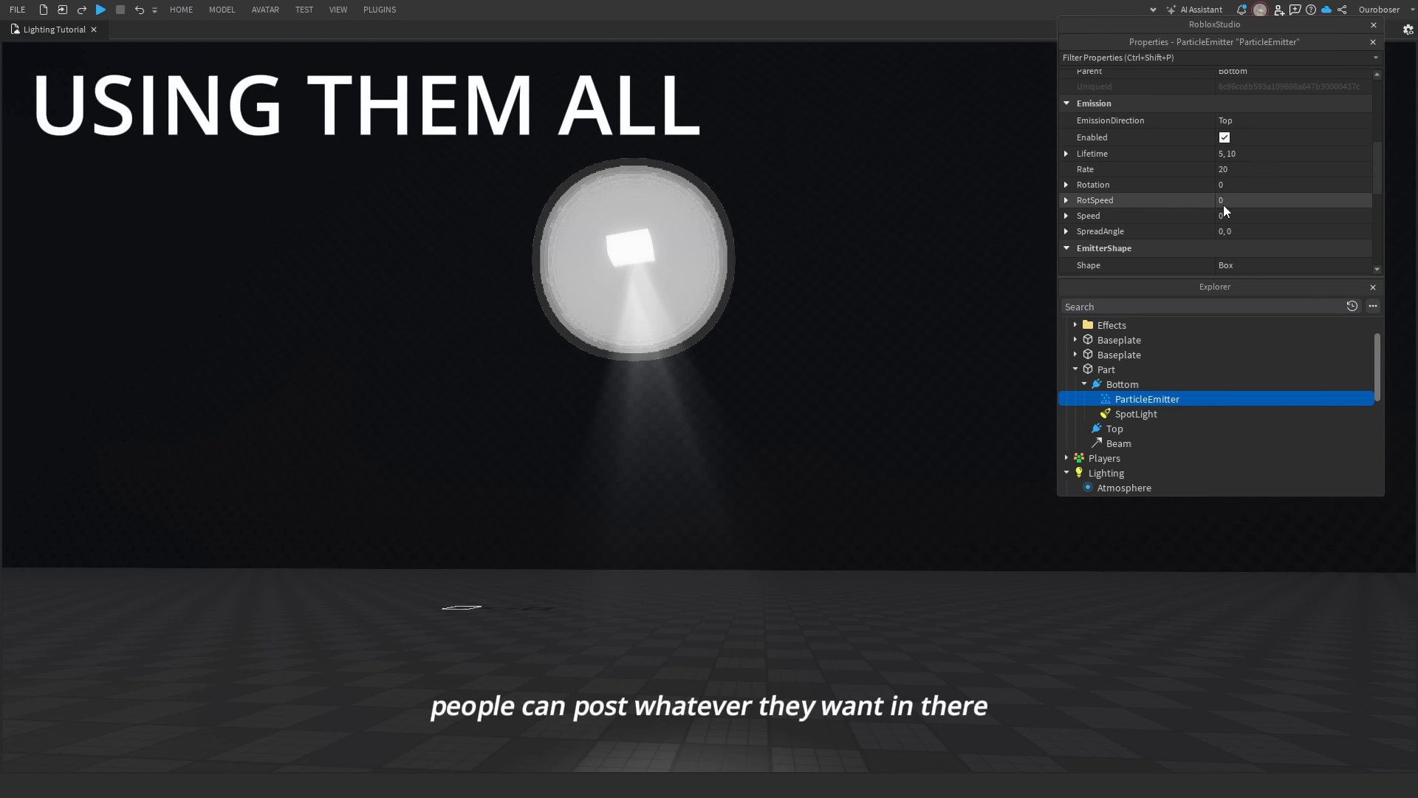
{"action": "left_click", "coordinate": [1246, 154]}
{"action": "type", "text": "1"}
{"action": "left_click", "coordinate": [1242, 169]}
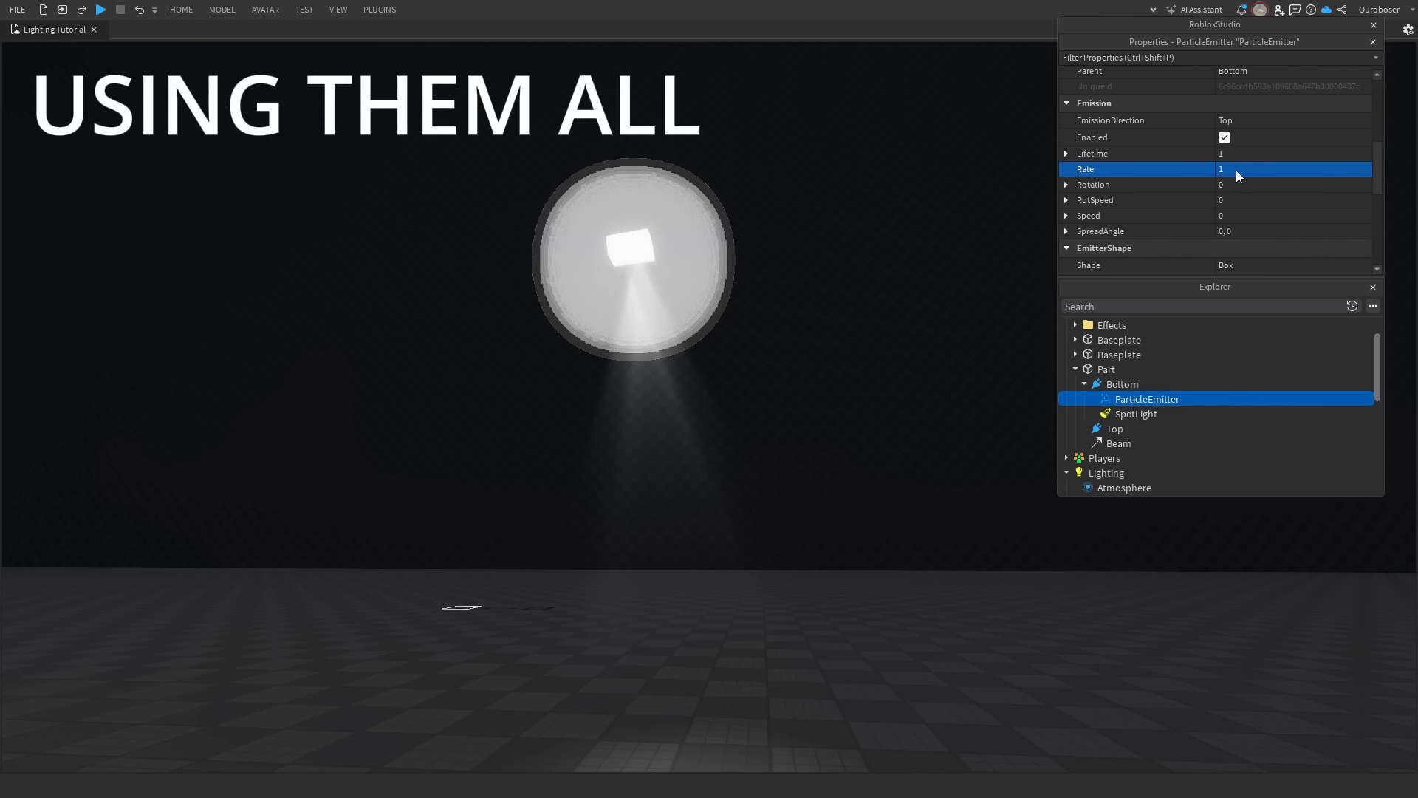
{"action": "type", "text": "1"}
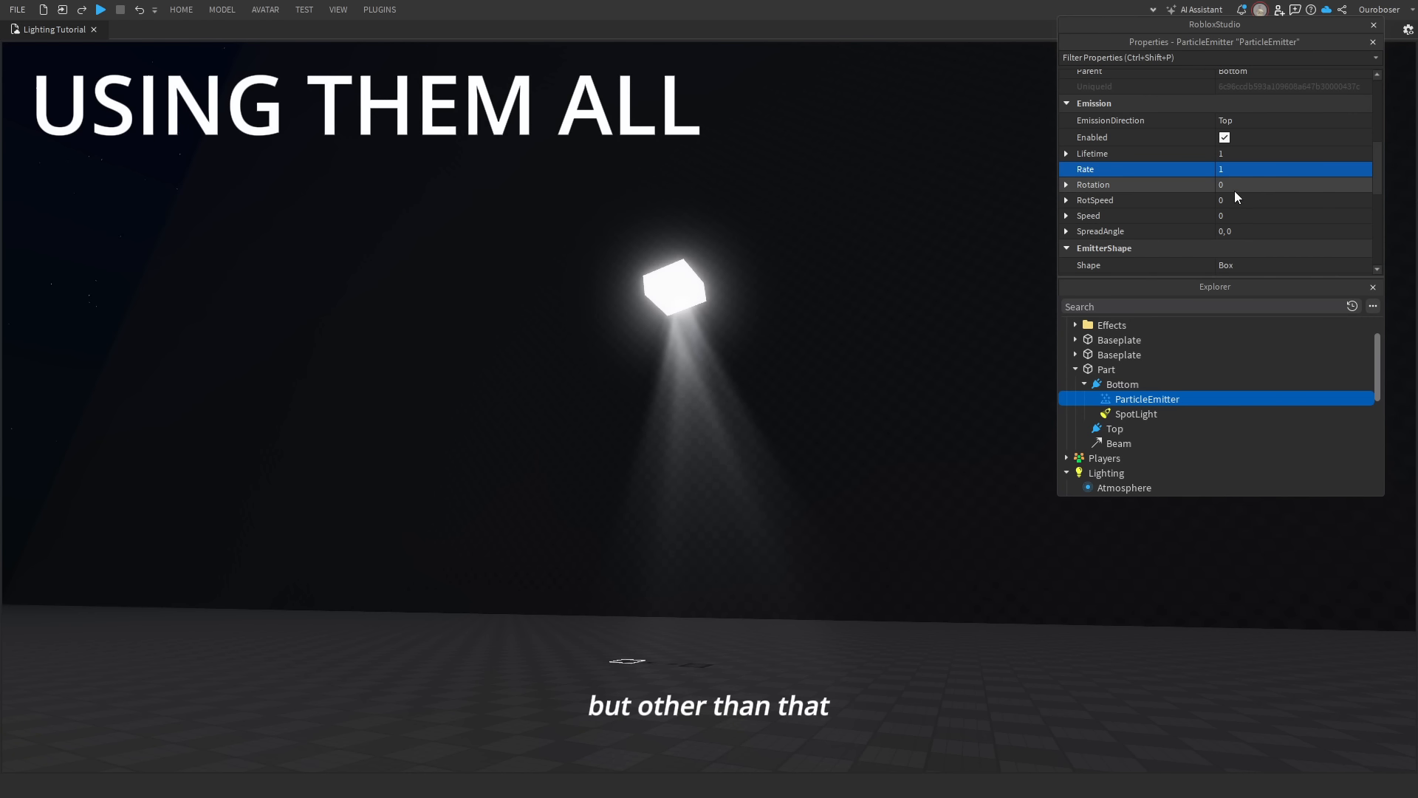
{"action": "right_click_drag", "start_coordinate": [902, 238], "coordinate": [902, 237]}
{"action": "key", "text": "w"}
{"action": "key", "text": "ctrl+d"}
{"action": "scroll", "coordinate": [1248, 161], "scroll_direction": "up", "scroll_amount": 5}
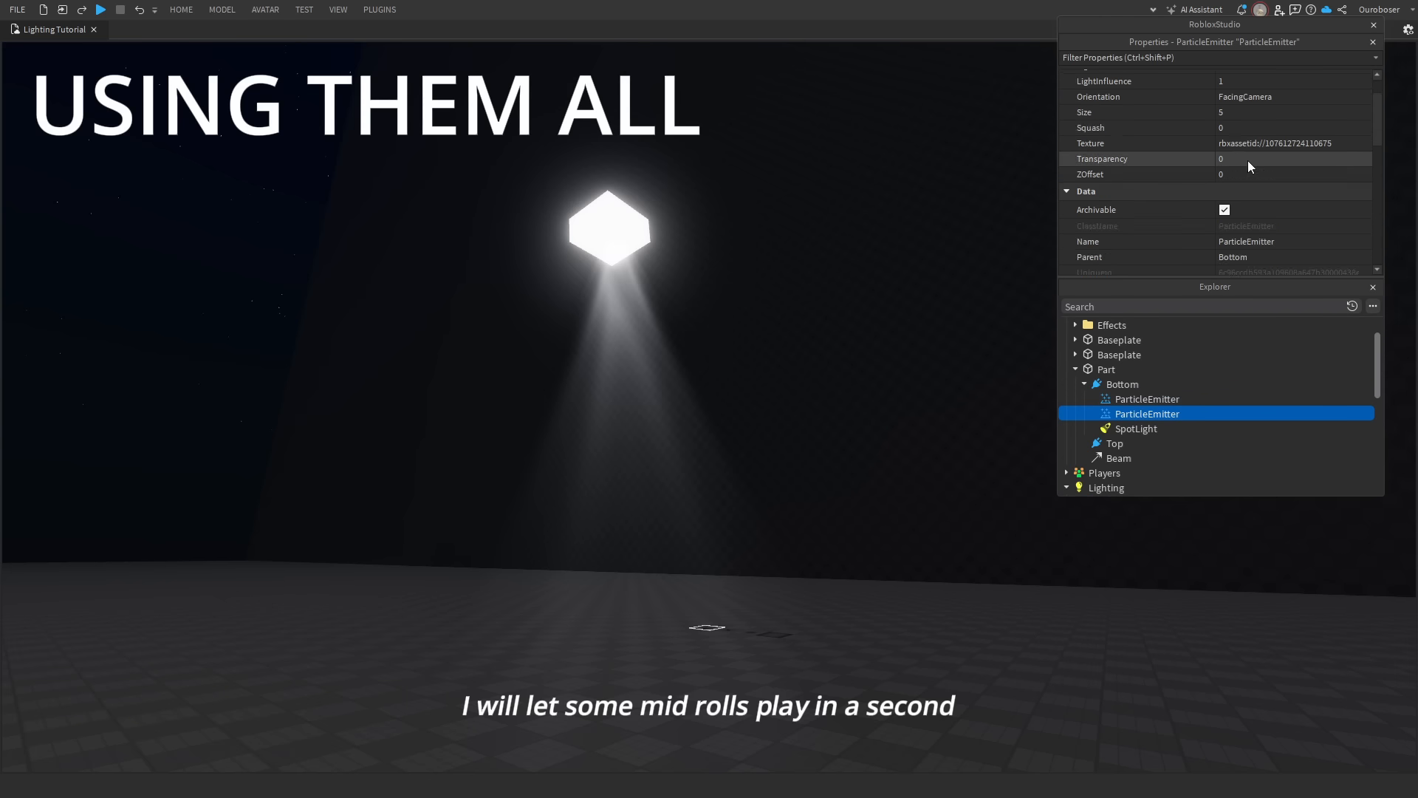
{"action": "left_click", "coordinate": [1245, 189]}
{"action": "left_click", "coordinate": [1189, 324]}
{"action": "right_click_drag", "start_coordinate": [800, 353], "coordinate": [800, 353]}
{"action": "key", "text": "s"}
{"action": "key", "text": "w"}
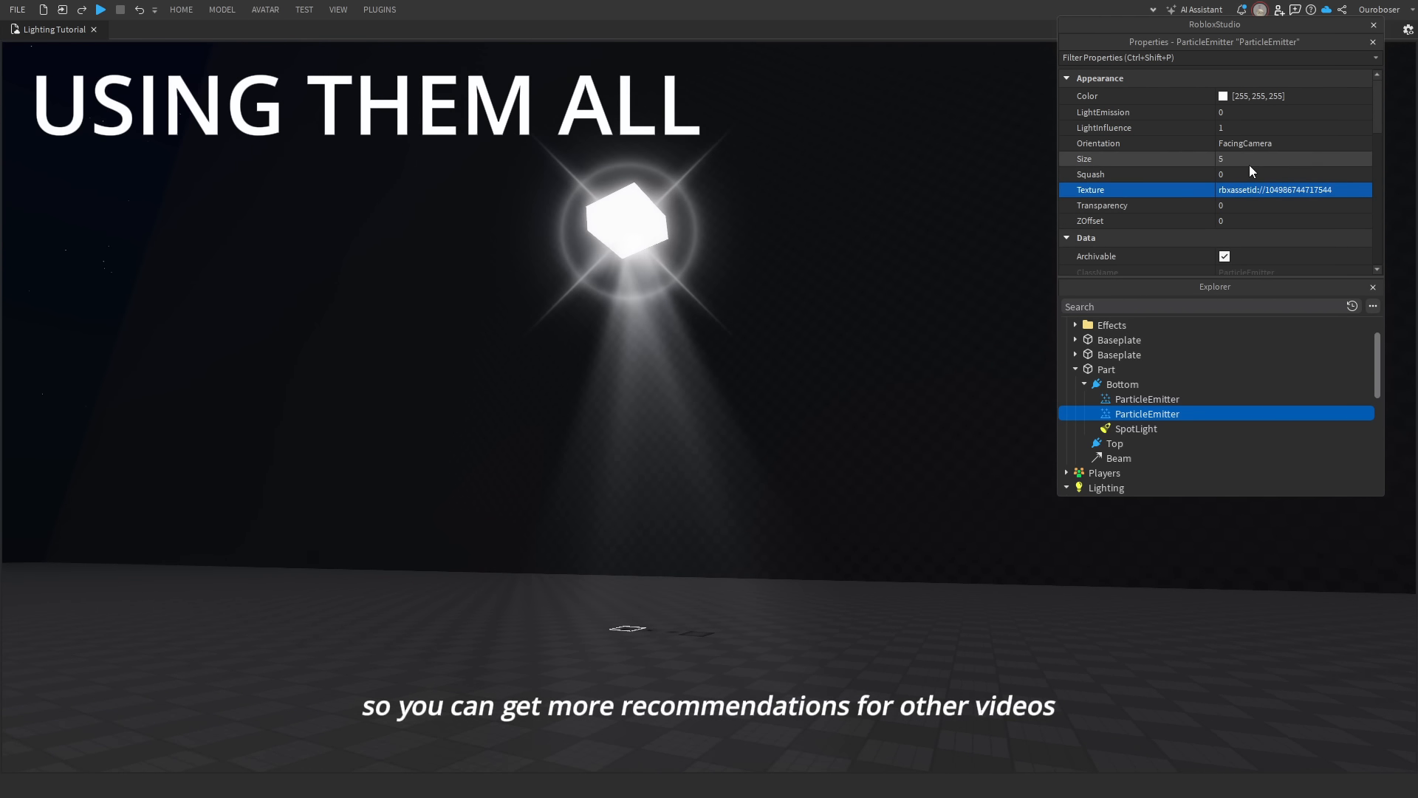
Set the duplicated ParticleEmitter's Size to 1.
{"action": "left_click", "coordinate": [1250, 164]}
{"action": "type", "text": "1"}
{"action": "key", "text": "Return"}
Move the Bottom attachment down below the neon Part so the particles and beam start under it.
{"action": "left_click", "coordinate": [1100, 384]}
{"action": "key", "text": "ctrl+2"}
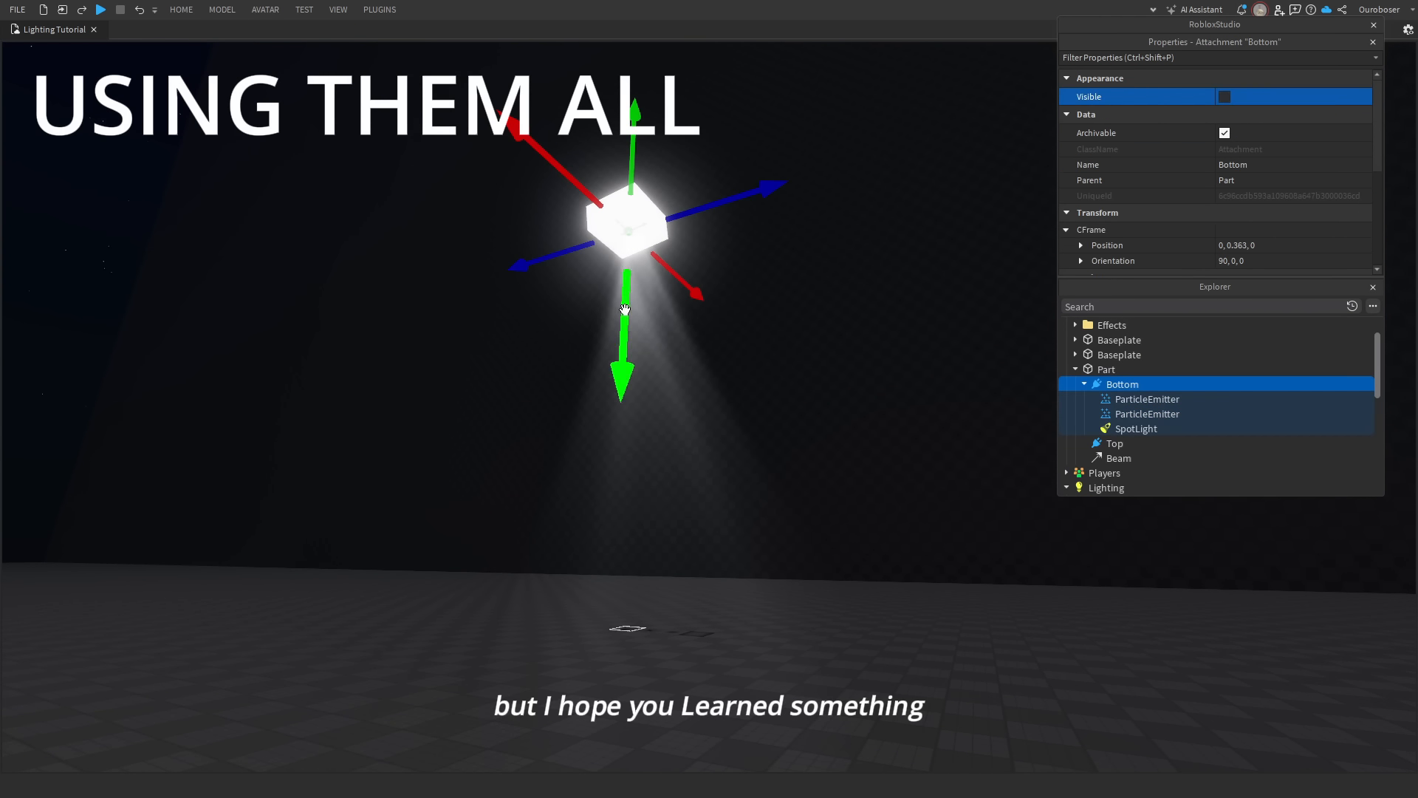
{"action": "mouse_move", "coordinate": [626, 310]}
{"action": "left_mouse_down"}
{"action": "mouse_move", "coordinate": [642, 323]}
{"action": "mouse_move", "coordinate": [640, 310]}
{"action": "left_mouse_up"}
{"action": "left_click", "coordinate": [858, 379]}
{"action": "key", "text": "s"}
{"action": "key", "text": "w"}
{"action": "mouse_move", "coordinate": [858, 379]}
{"action": "right_mouse_down"}
{"action": "mouse_move", "coordinate": [795, 396]}
{"action": "mouse_move", "coordinate": [849, 364]}
{"action": "right_mouse_up"}
{"action": "left_click", "coordinate": [1137, 384]}
{"action": "key", "text": "a"}
{"action": "key", "text": "ctrl+l"}
{"action": "left_click_drag", "start_coordinate": [709, 321], "coordinate": [722, 410]}
{"action": "left_click", "coordinate": [844, 441]}
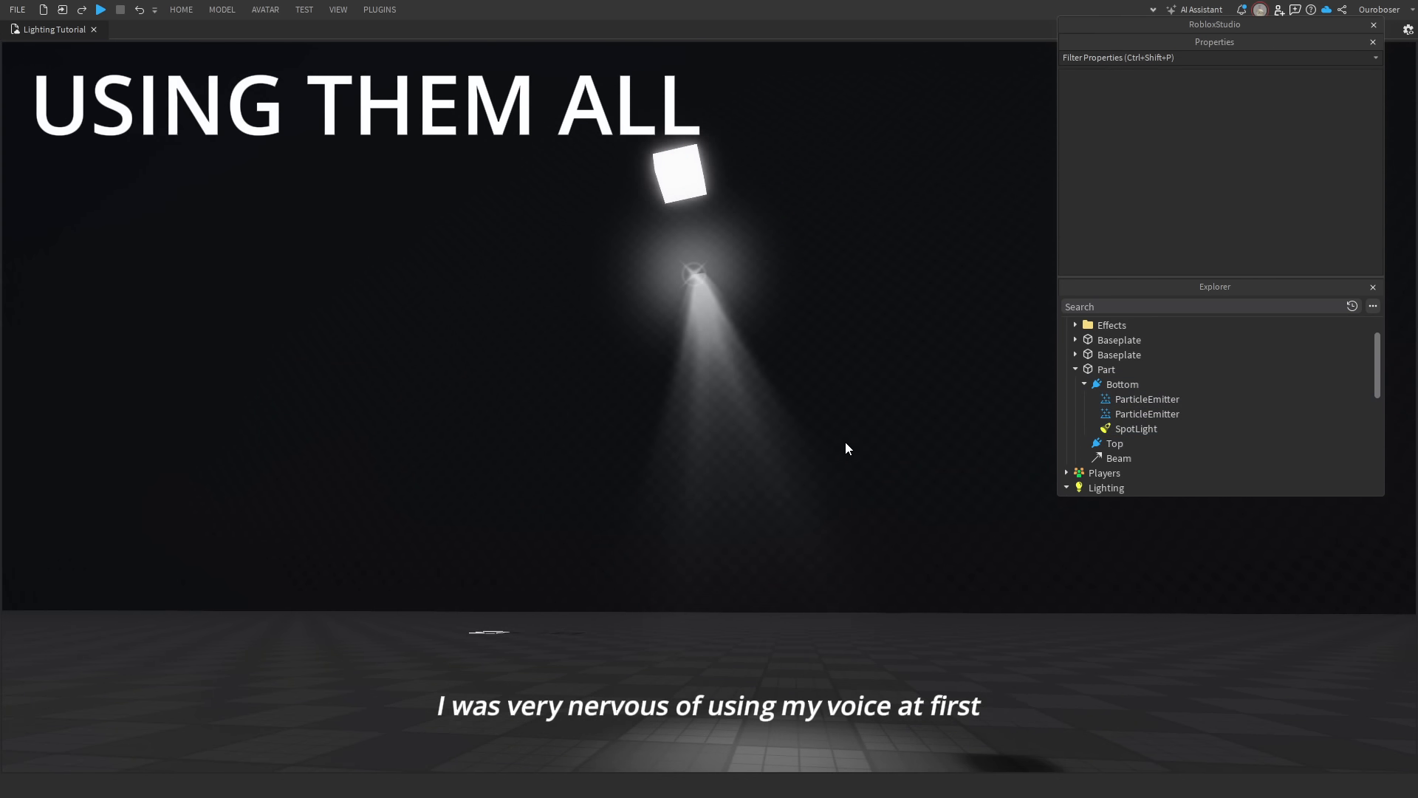
Examine the glow and beam beneath the neon Part from different angles.
{"action": "key", "text": "a"}
{"action": "left_click", "coordinate": [1117, 401]}
{"action": "left_click", "coordinate": [1120, 381]}
{"action": "left_click", "coordinate": [936, 367]}
{"action": "right_click_drag", "start_coordinate": [937, 366], "coordinate": [936, 367]}
{"action": "key", "text": "d"}
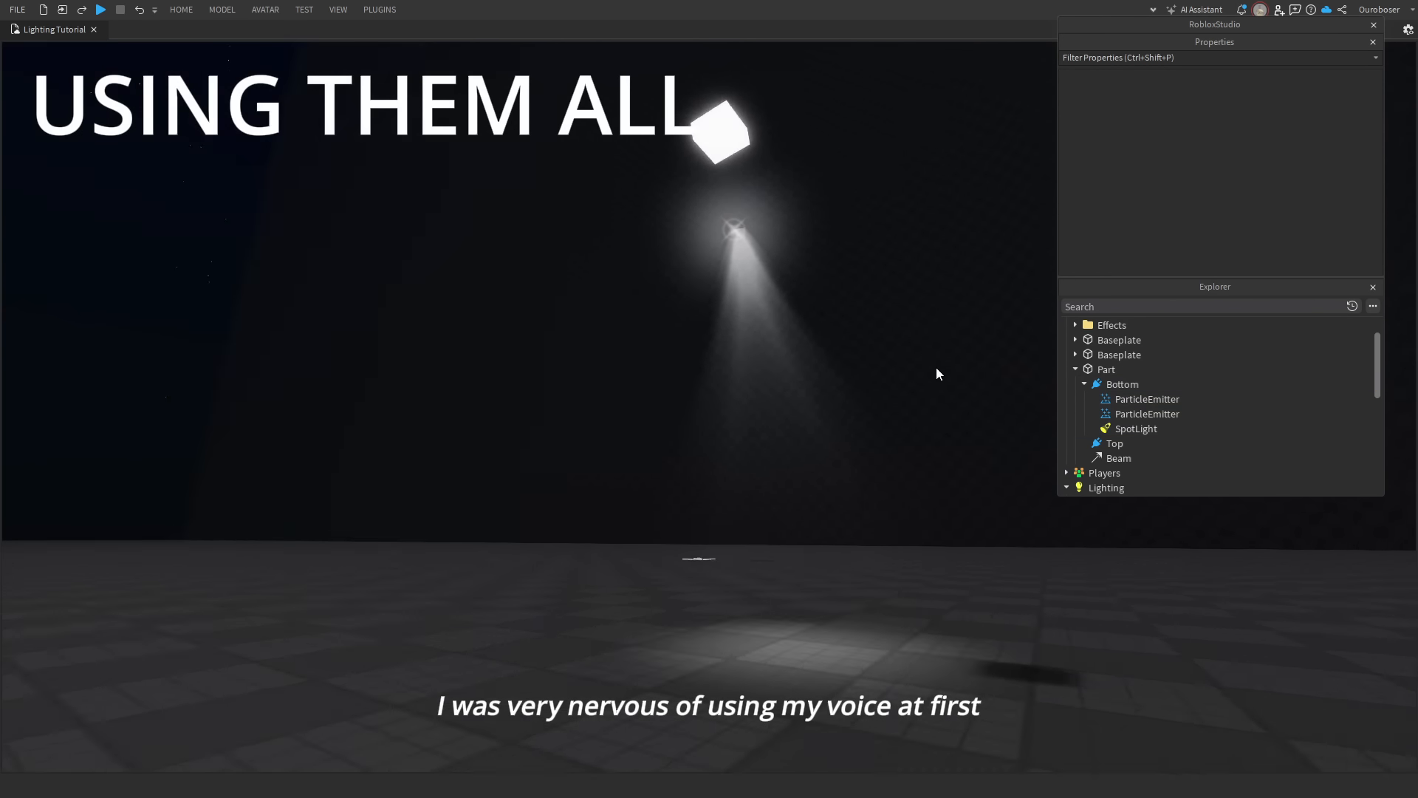
{"action": "scroll", "coordinate": [937, 366], "scroll_direction": "down", "scroll_amount": 2}
{"action": "scroll", "coordinate": [841, 375], "scroll_direction": "up", "scroll_amount": 2}
Set LightEmission to 1 on both ParticleEmitters in the Bottom attachment.
{"action": "left_click", "coordinate": [1137, 401]}
{"action": "left_click", "coordinate": [1140, 411]}
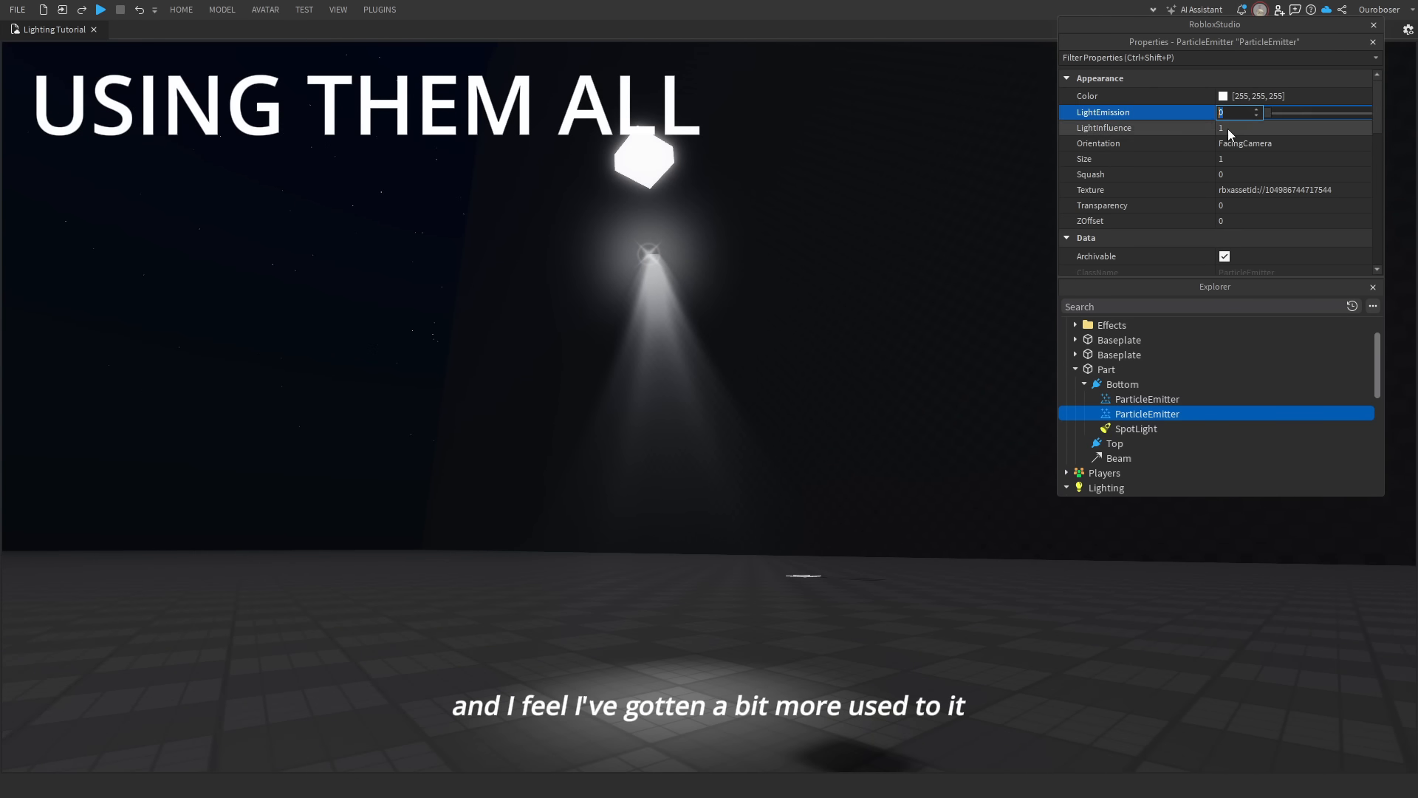
{"action": "left_click", "coordinate": [1151, 400]}
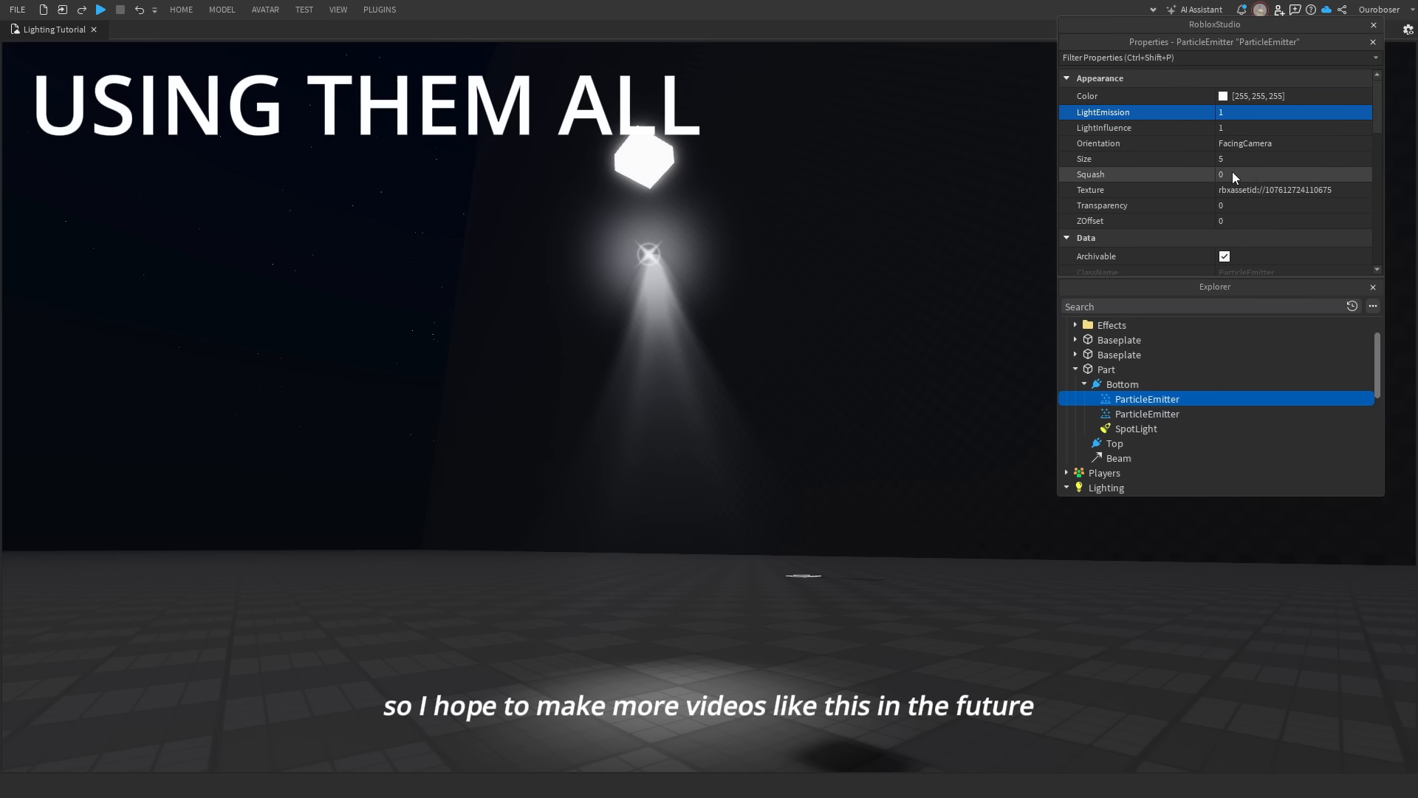
{"action": "left_click", "coordinate": [1136, 414]}
{"action": "left_click", "coordinate": [1137, 405]}
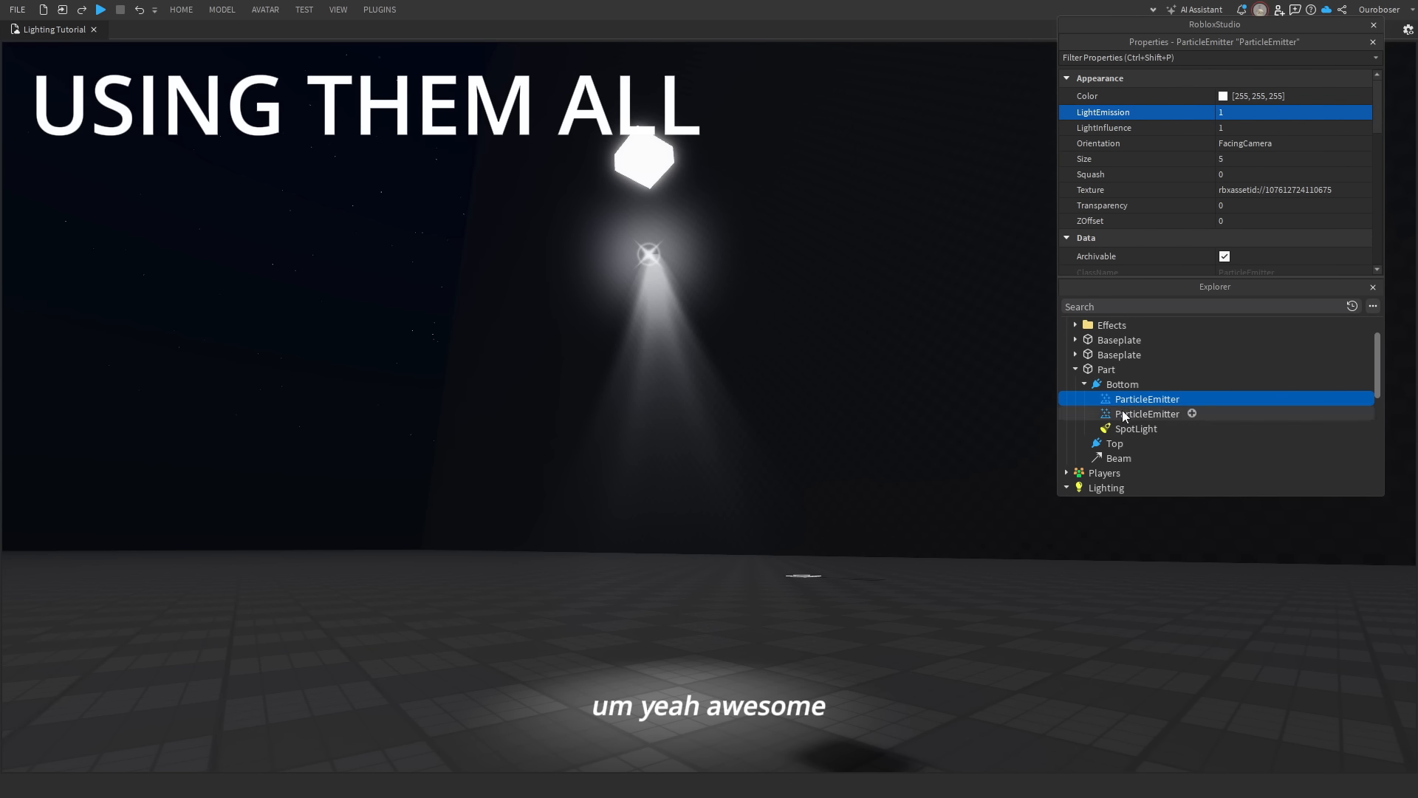
Clear the selection and view the combined beam, spotlight and particle effect from another side.
{"action": "left_click", "coordinate": [1123, 413]}
{"action": "left_click", "coordinate": [588, 473]}
{"action": "key", "text": "a"}
{"action": "key", "text": "d"}
{"action": "right_click_drag", "start_coordinate": [794, 414], "coordinate": [795, 414]}
{"action": "key", "text": "a"}
{"action": "key", "text": "e"}
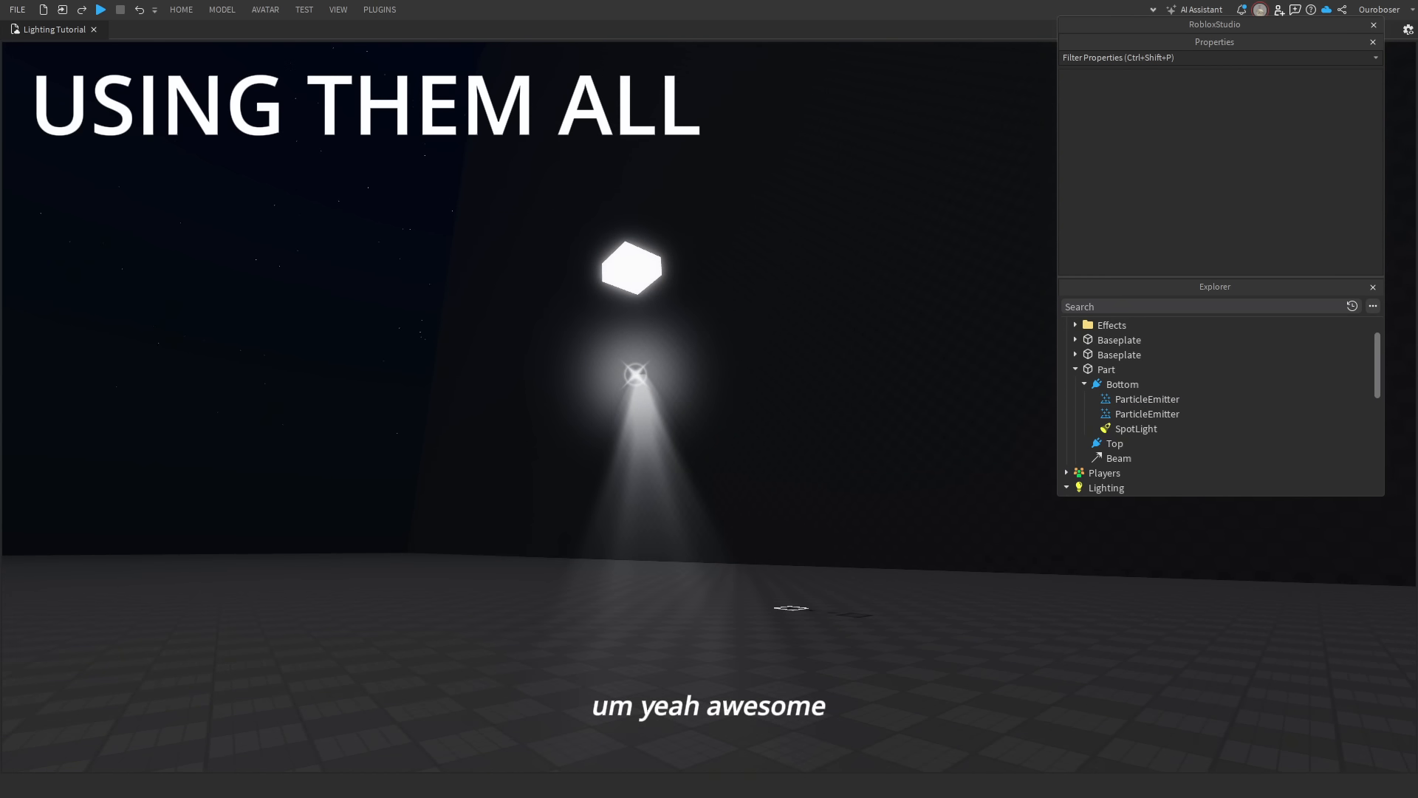